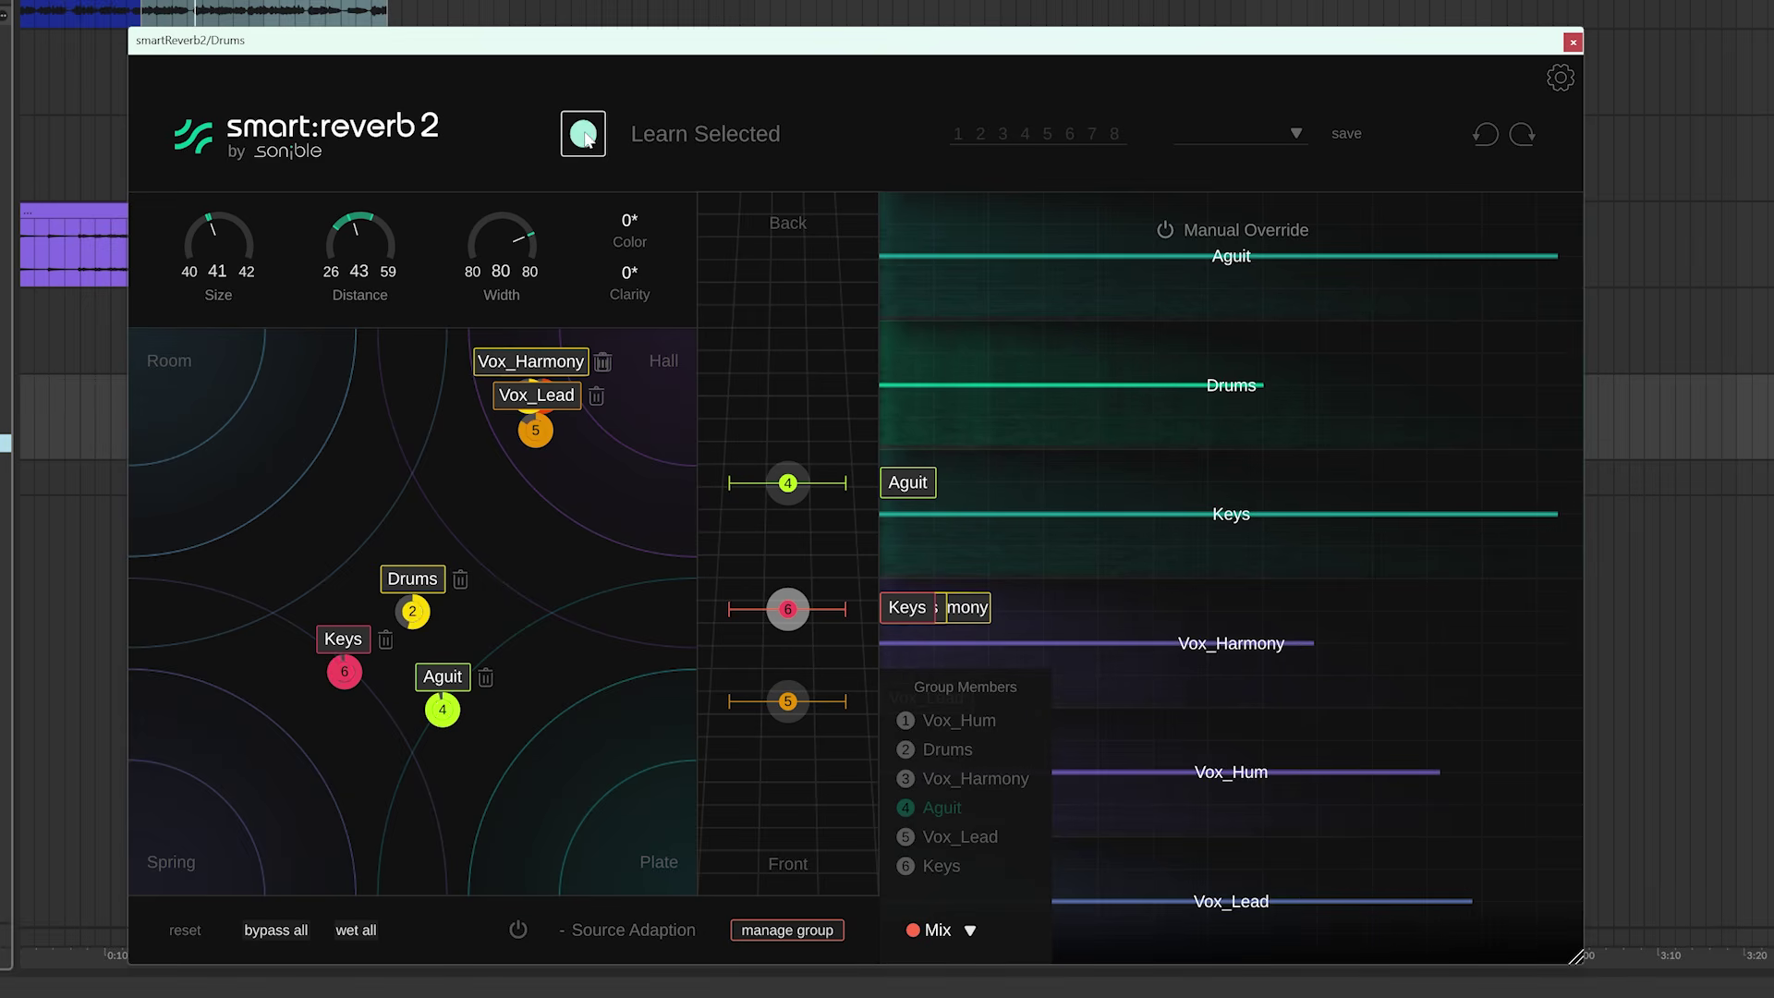
Start the learning process for all selected reverb instances in the Mix group.
{"action": "left_click", "coordinate": [583, 135]}
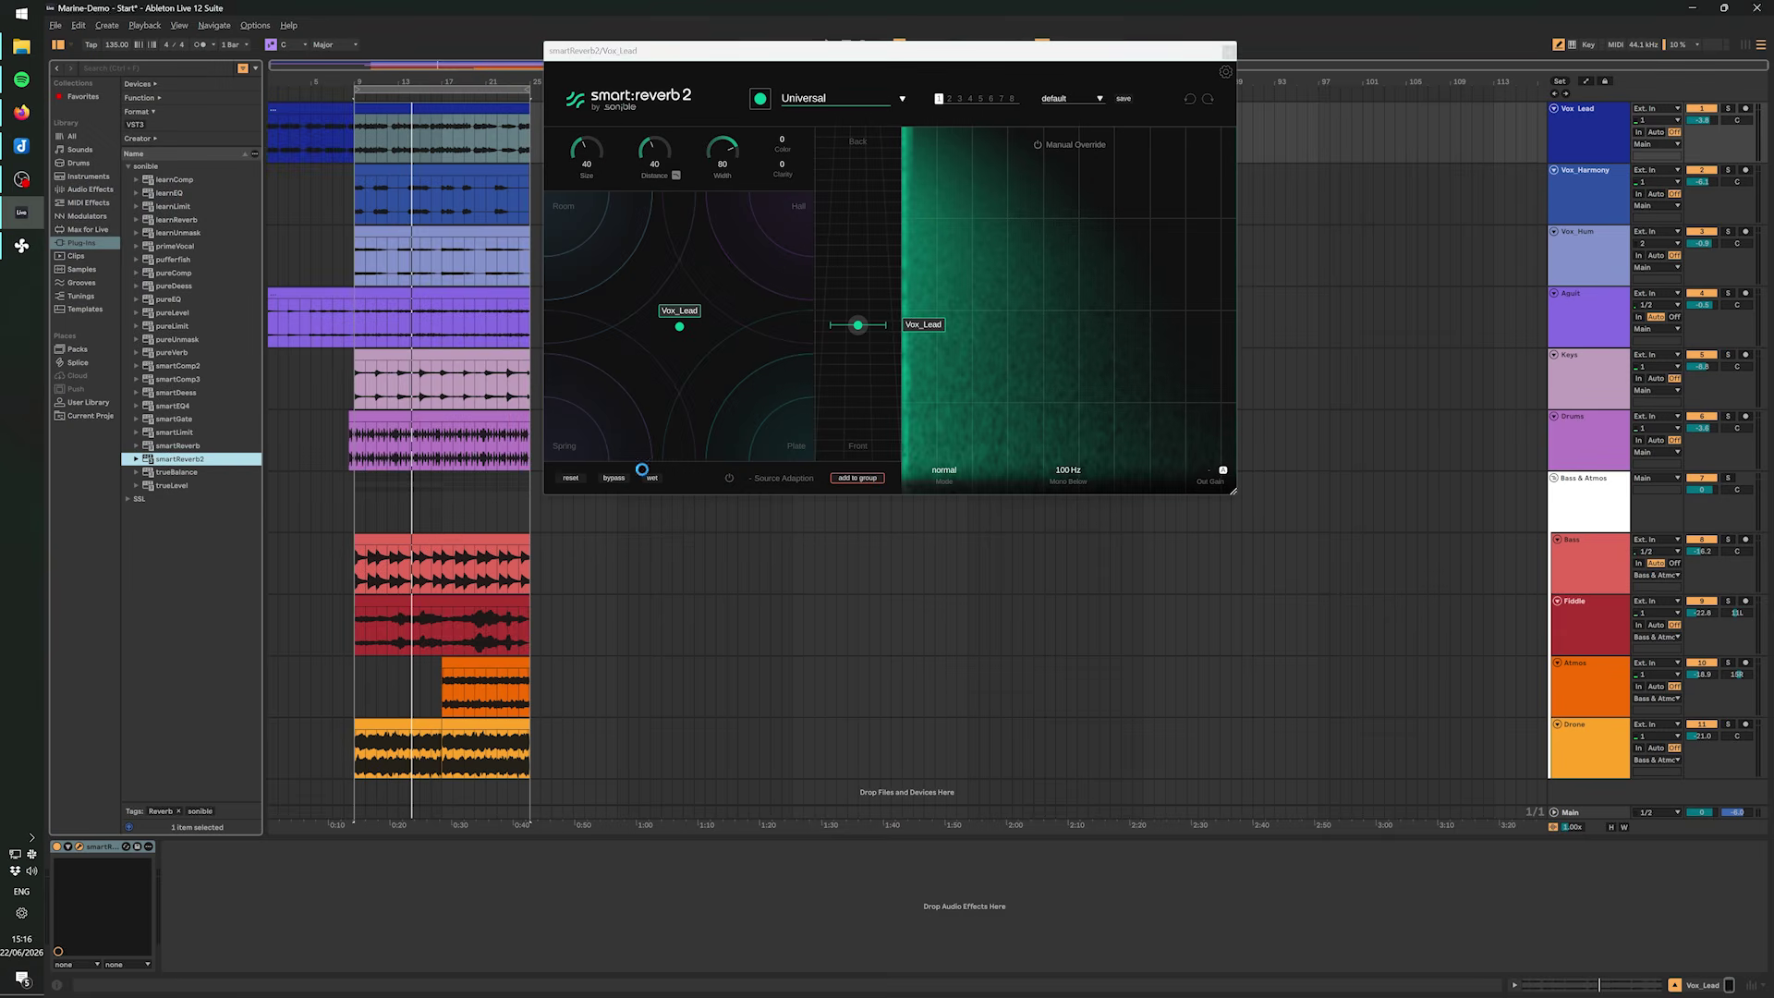
Add a smartReverb2 instance to each of the Vox_Harmony, Vox_Hum, Aguit, Keys and Drums tracks.
{"action": "key", "text": "Down"}
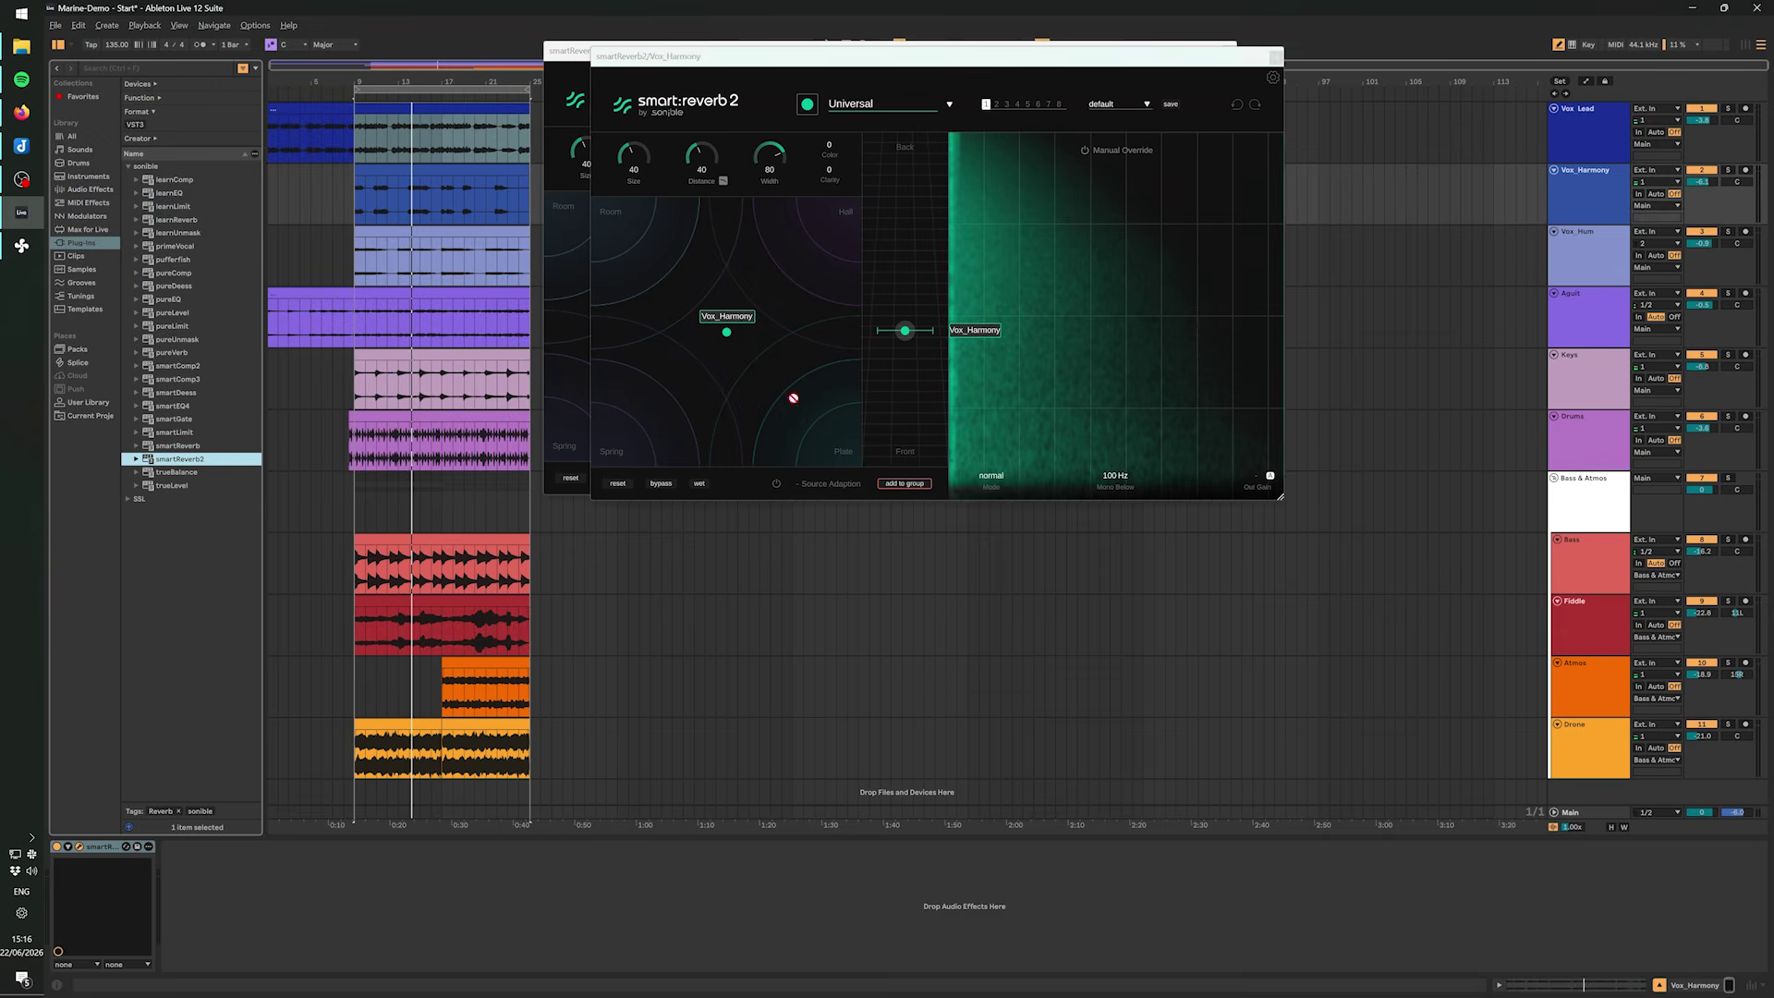
{"action": "key", "text": "Down"}
{"action": "key", "text": "Down"}
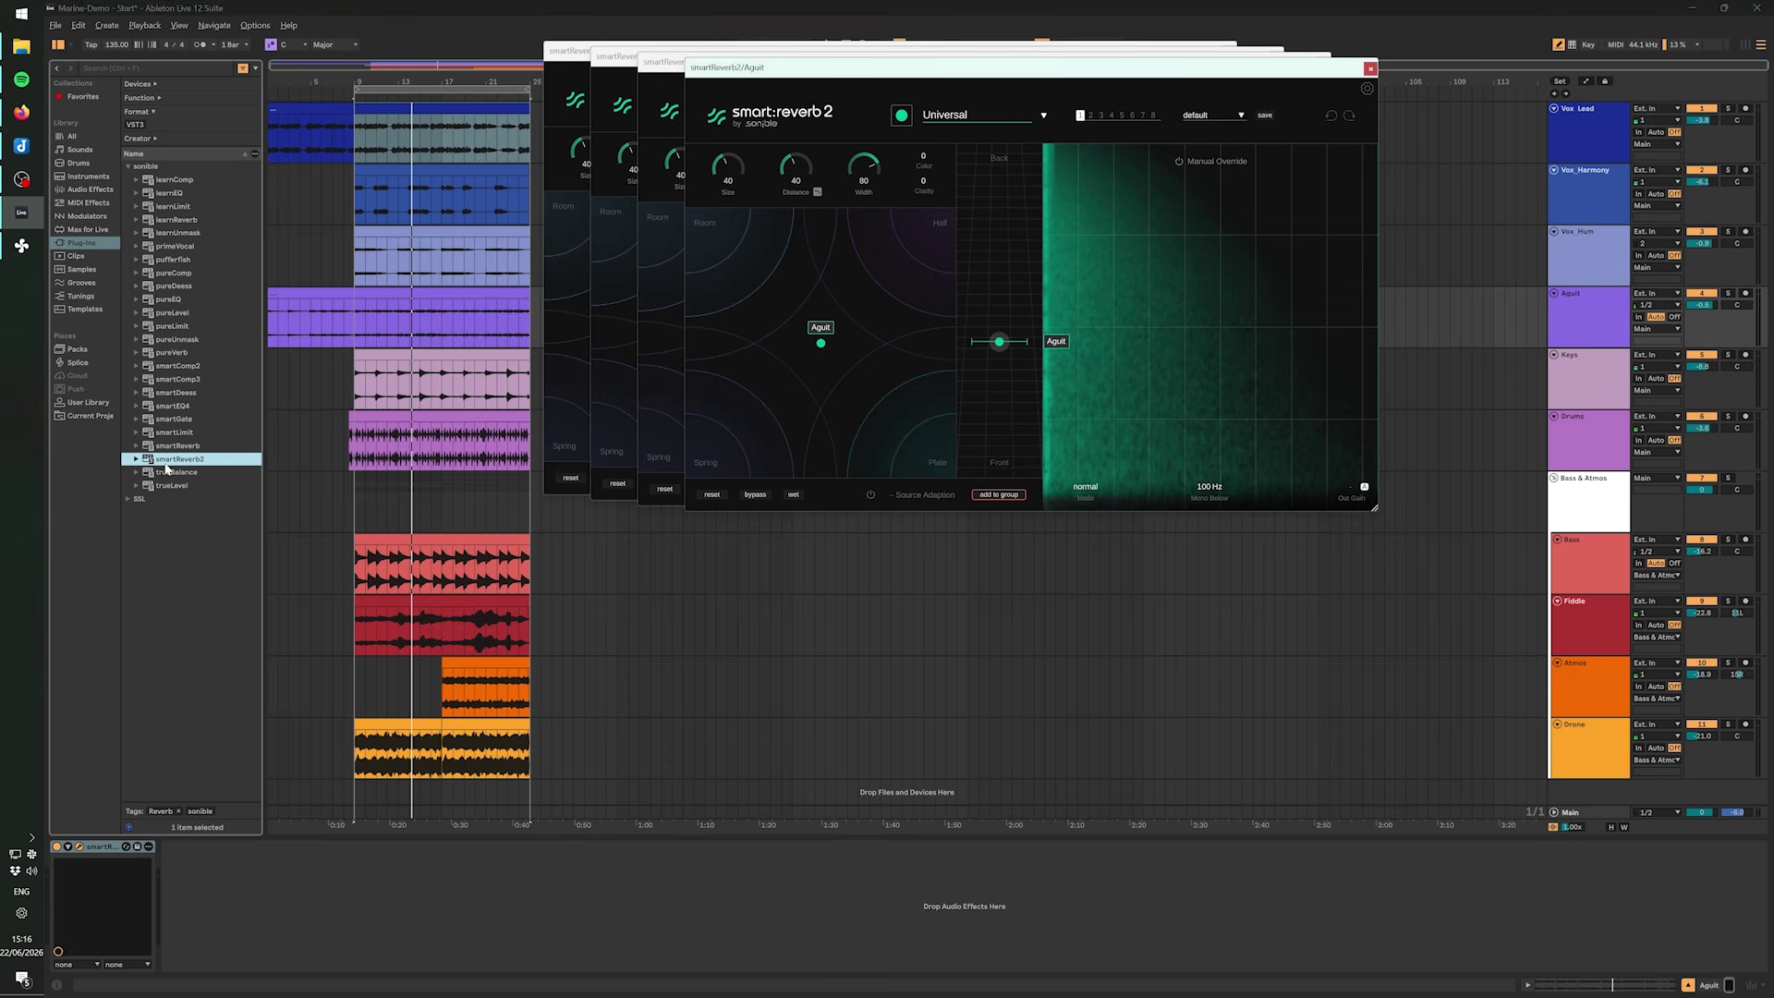
{"action": "key", "text": "Down"}
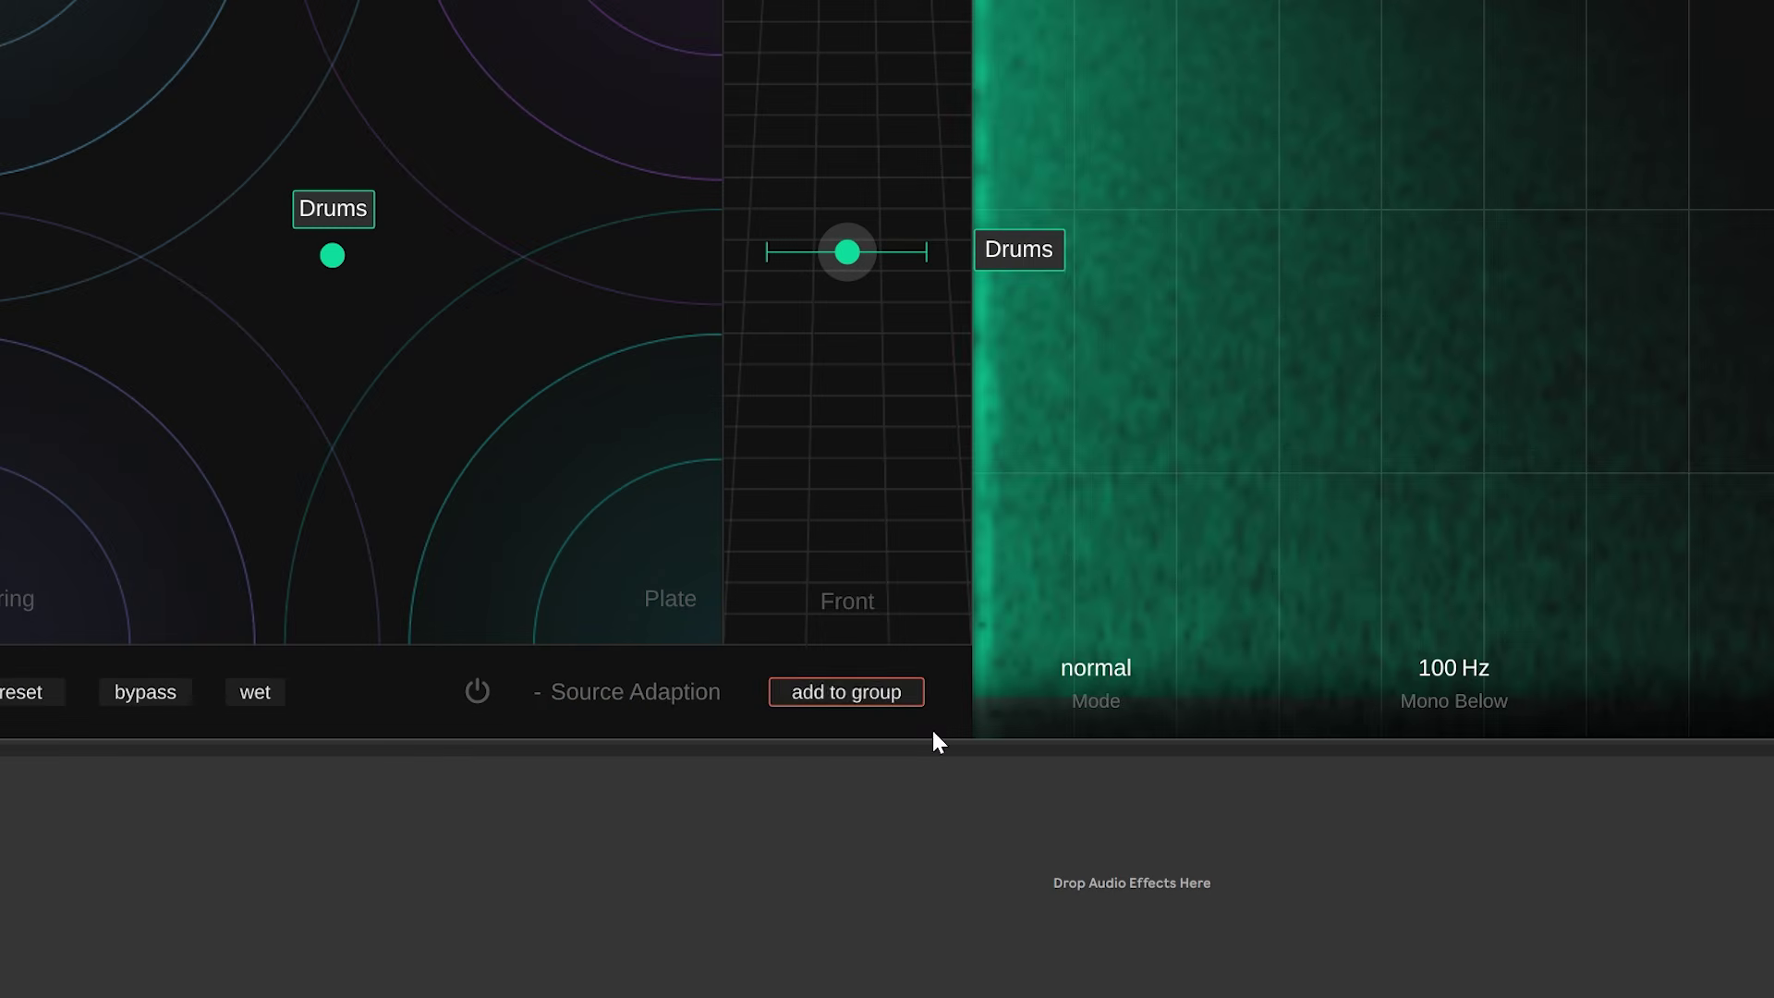
Create a new reverb group named Mix from the Drums instance.
{"action": "left_click", "coordinate": [885, 692]}
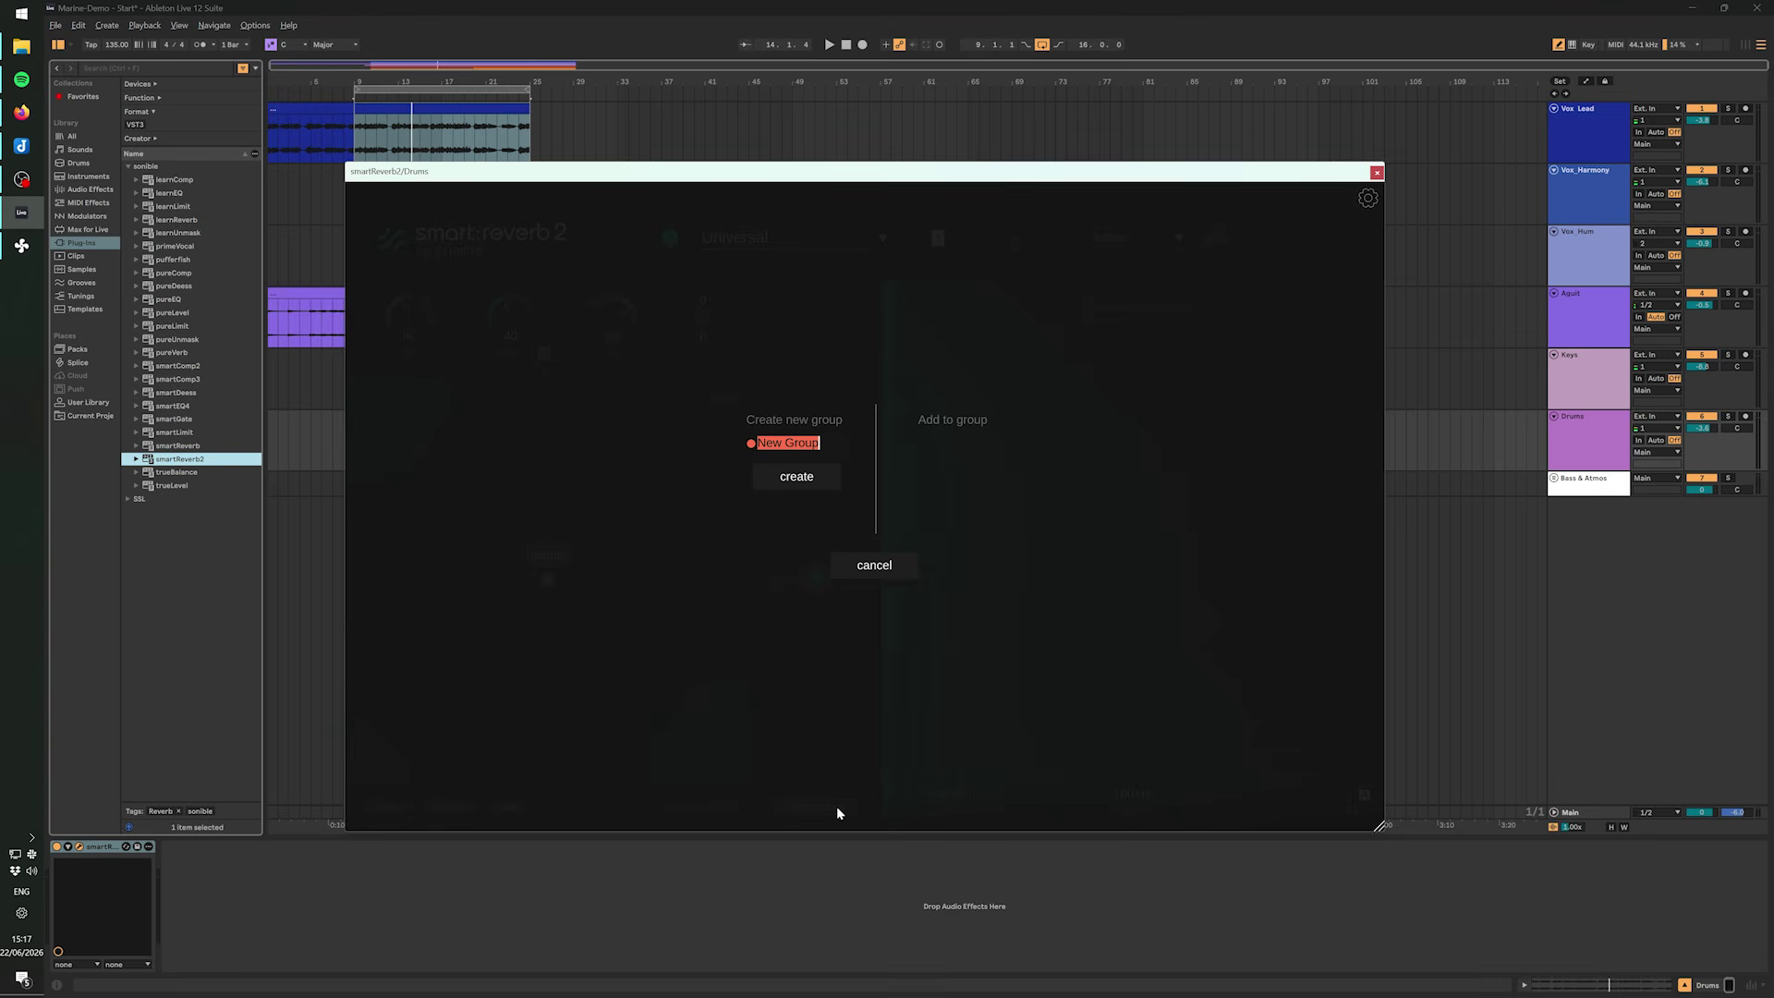
{"action": "type", "text": "Mi"}
{"action": "key", "text": "Return"}
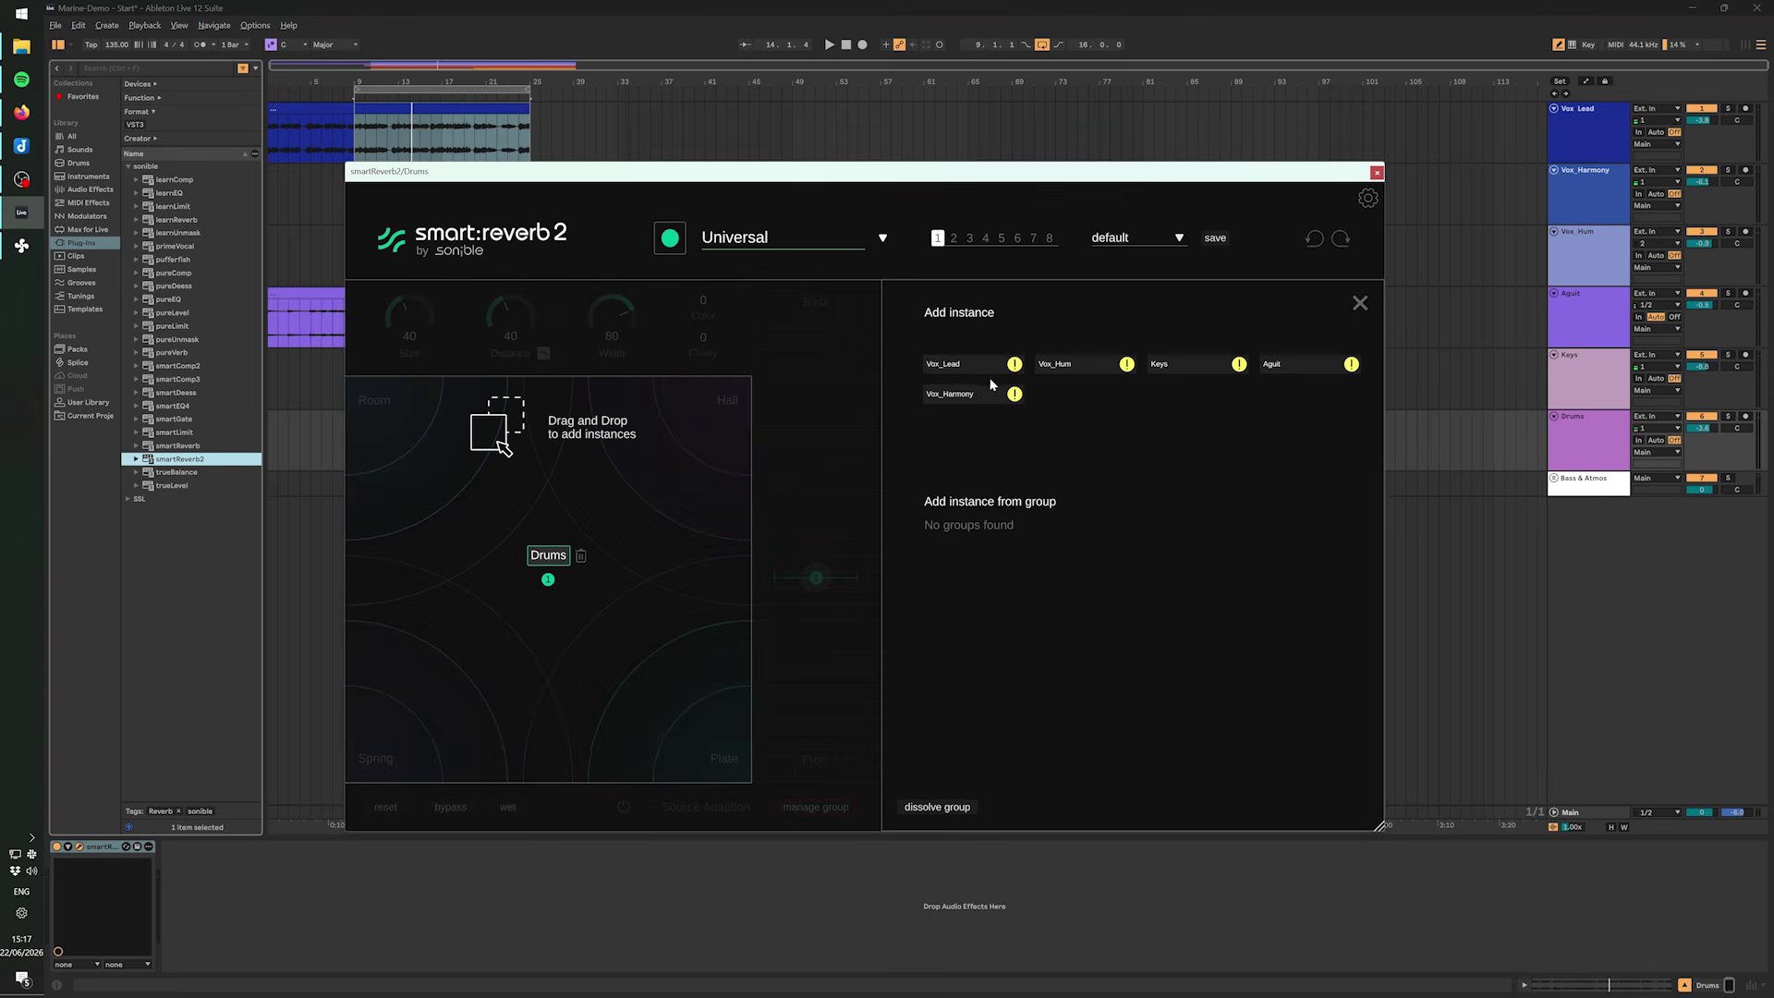
Add the remaining instances to the group, placing the three vocals toward Hall and Keys and Aguit just below the centre.
{"action": "mouse_move", "coordinate": [985, 371]}
{"action": "left_mouse_down"}
{"action": "mouse_move", "coordinate": [593, 513]}
{"action": "mouse_move", "coordinate": [591, 489]}
{"action": "left_mouse_up"}
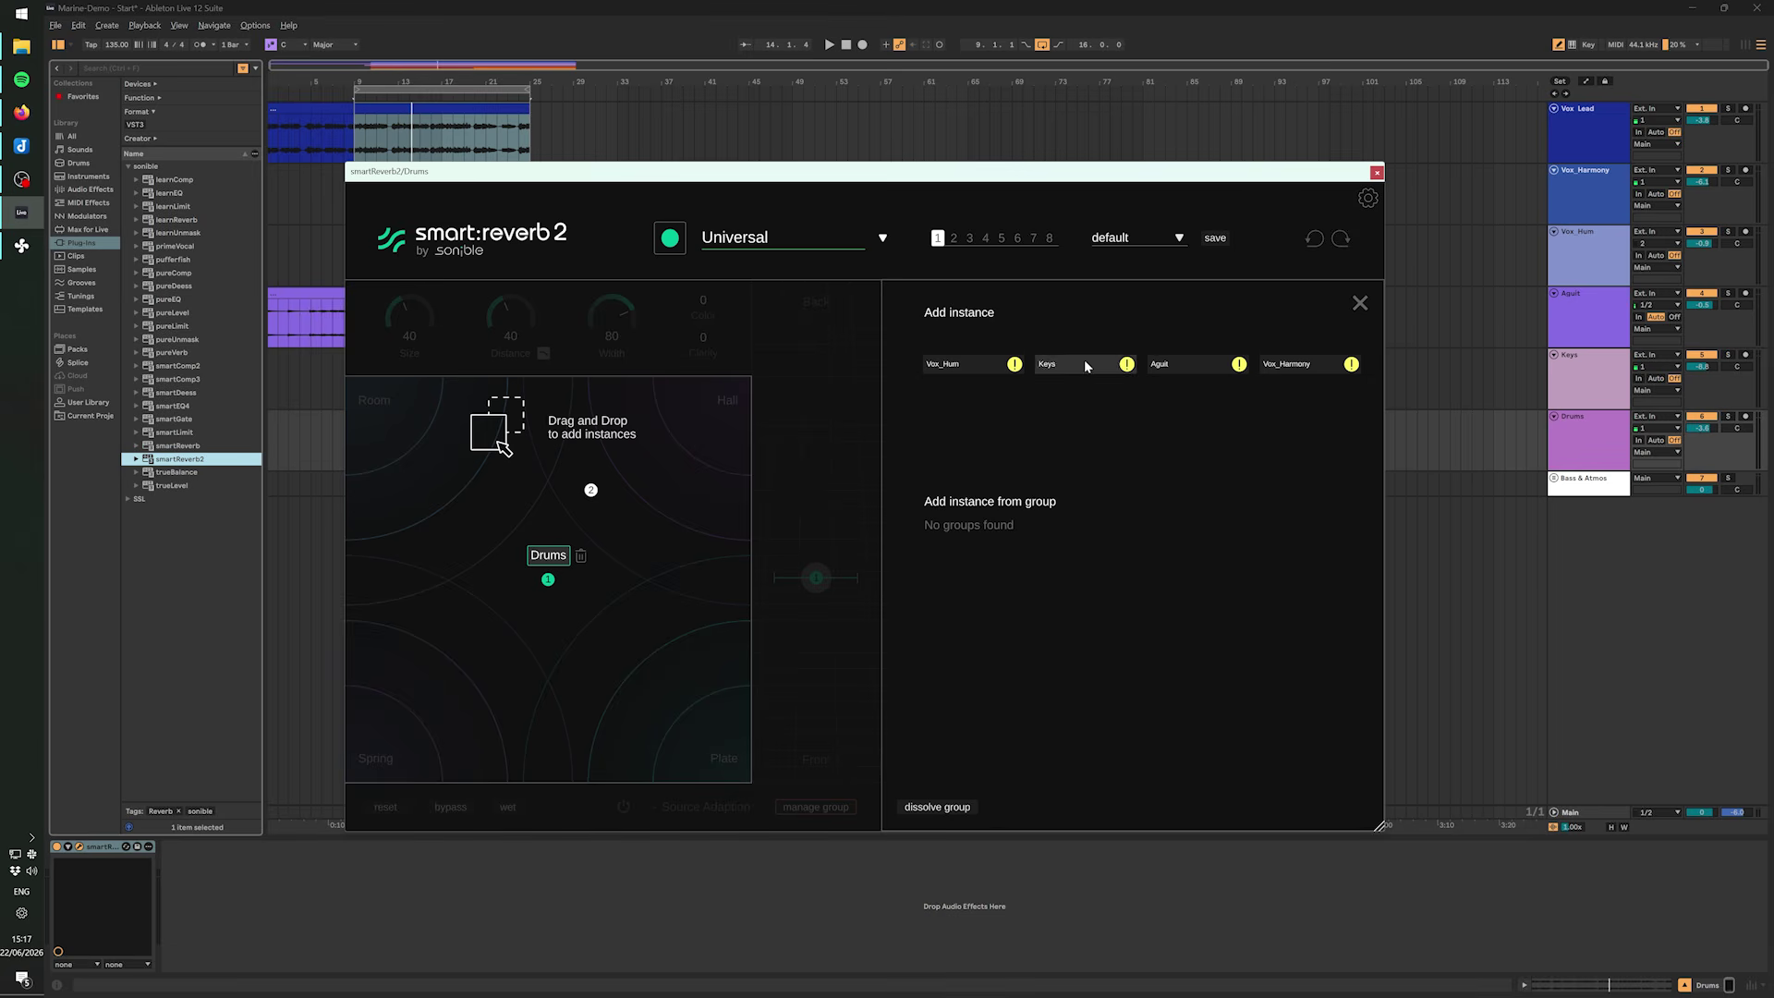
{"action": "left_click_drag", "start_coordinate": [974, 364], "coordinate": [641, 425]}
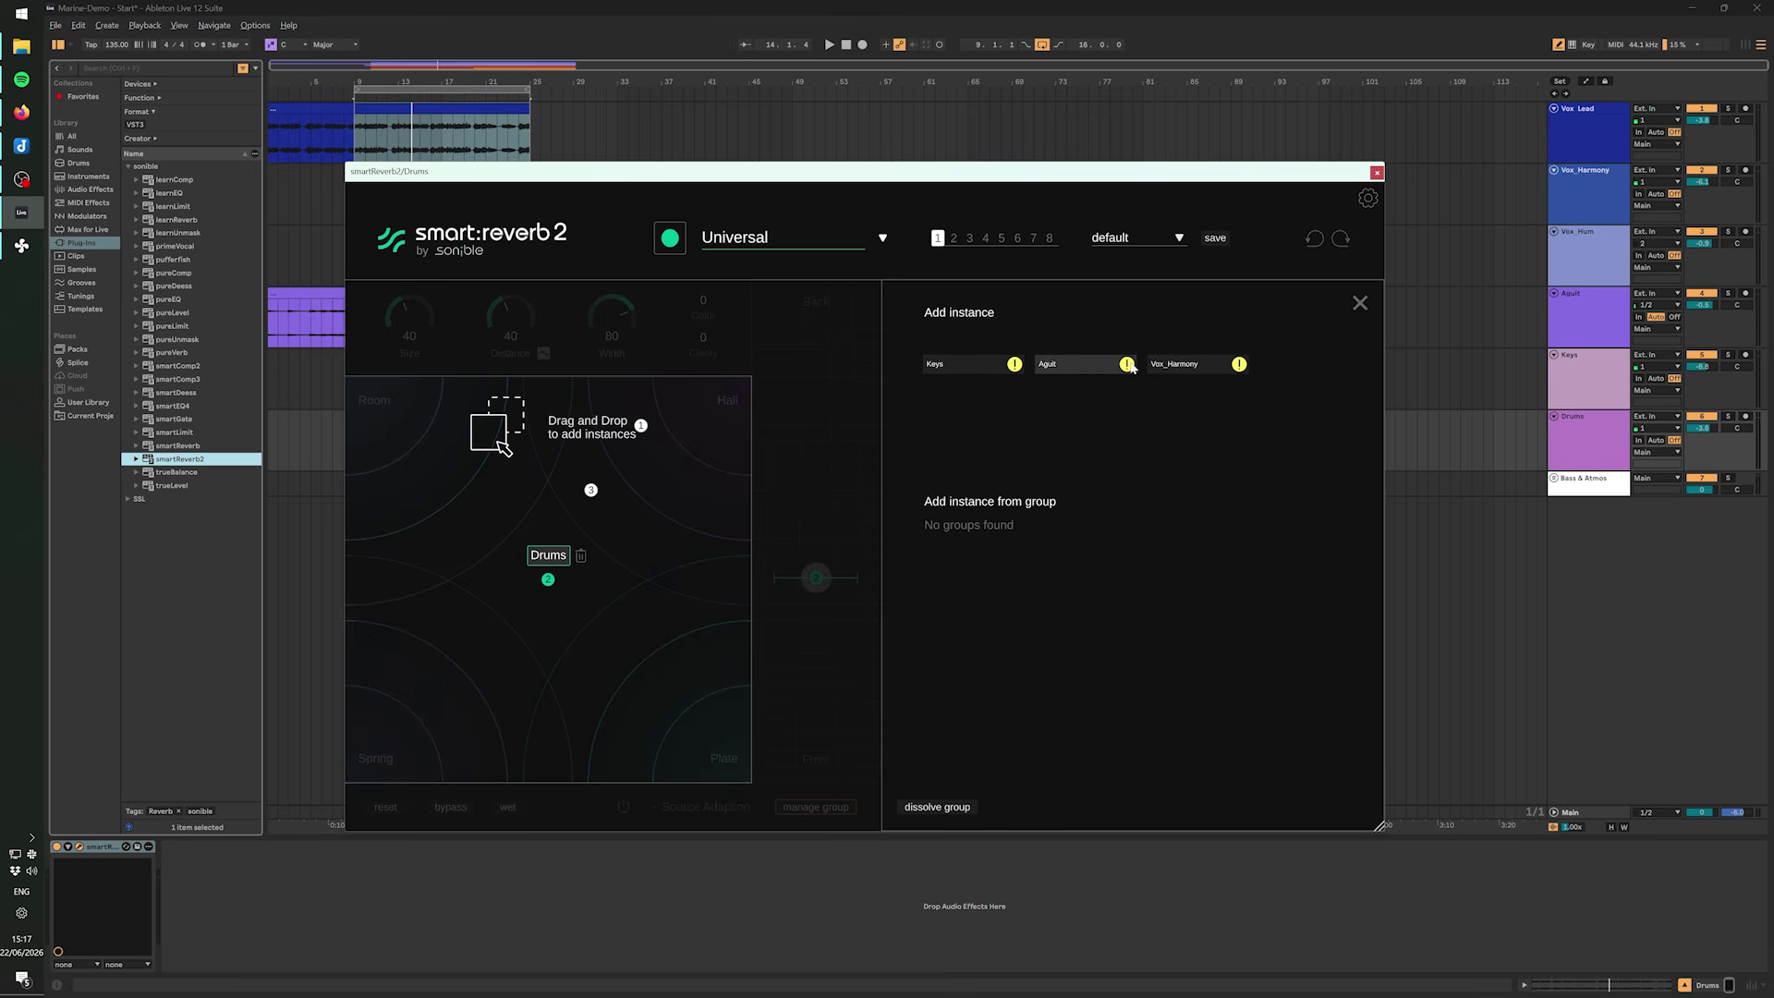
{"action": "left_click_drag", "start_coordinate": [1186, 365], "coordinate": [631, 424]}
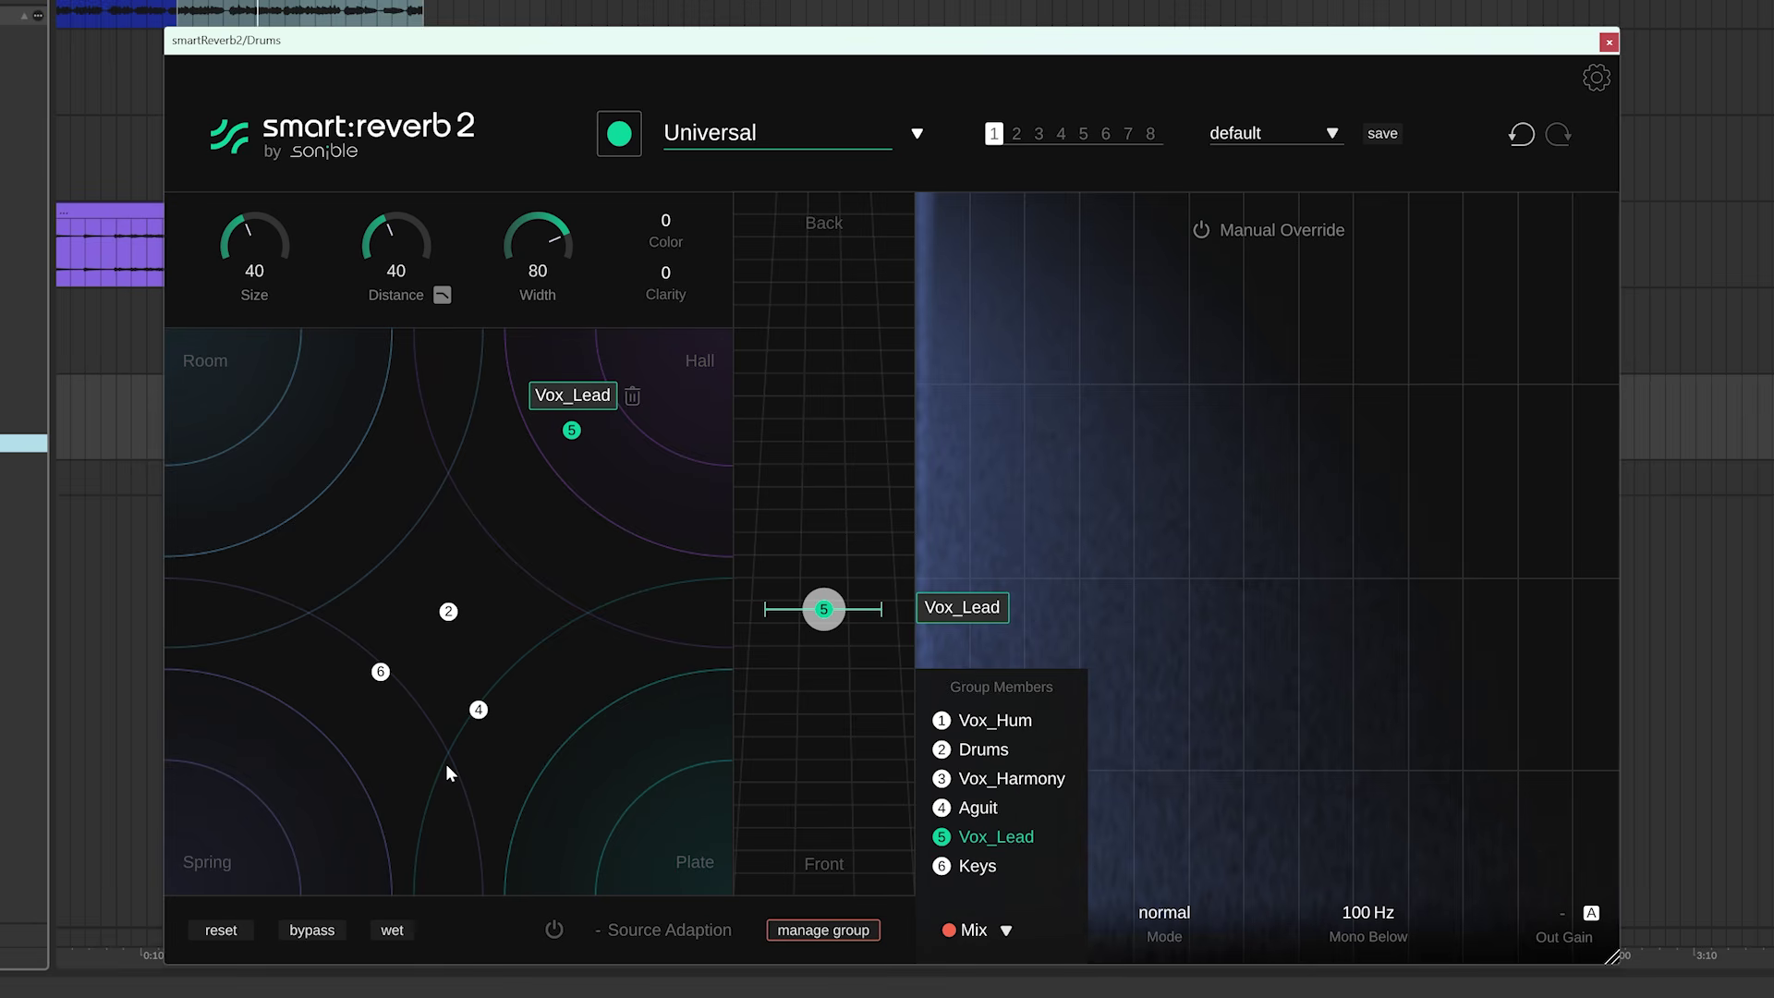
Set the Aguit instance's distance to 59 and its size to 42.
{"action": "left_click", "coordinate": [473, 711]}
{"action": "left_click", "coordinate": [376, 676]}
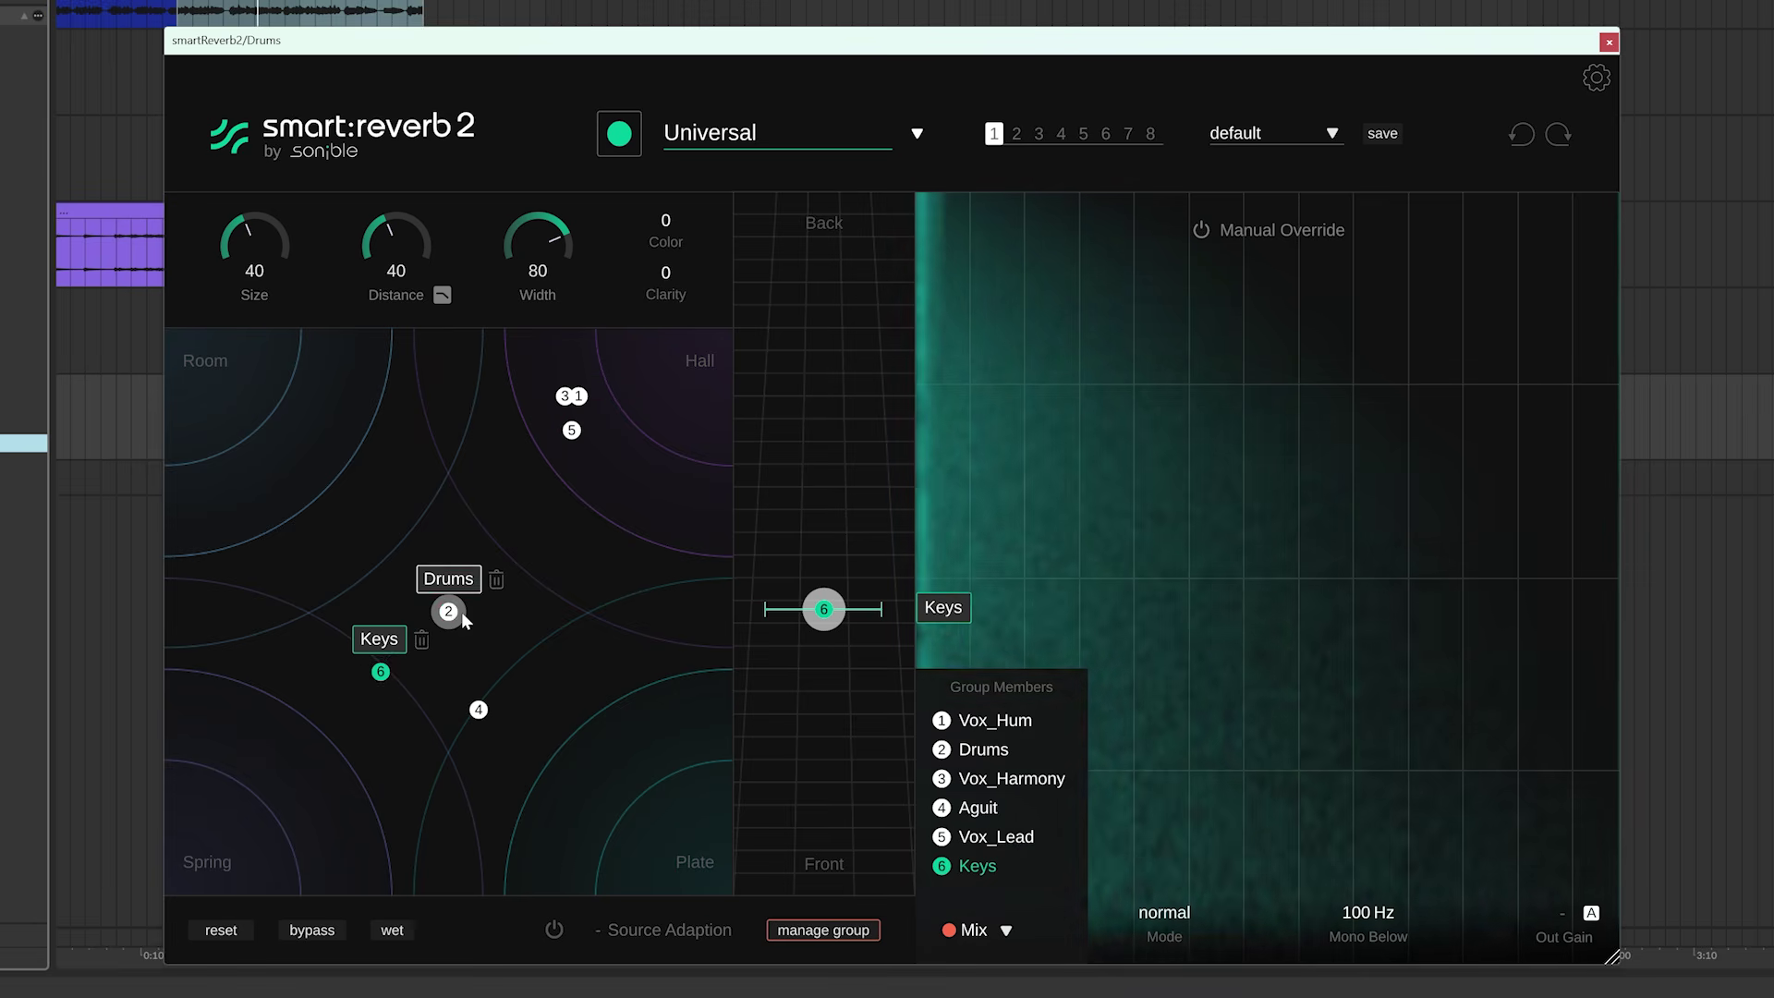
{"action": "left_click", "coordinate": [451, 614]}
{"action": "left_click", "coordinate": [479, 710]}
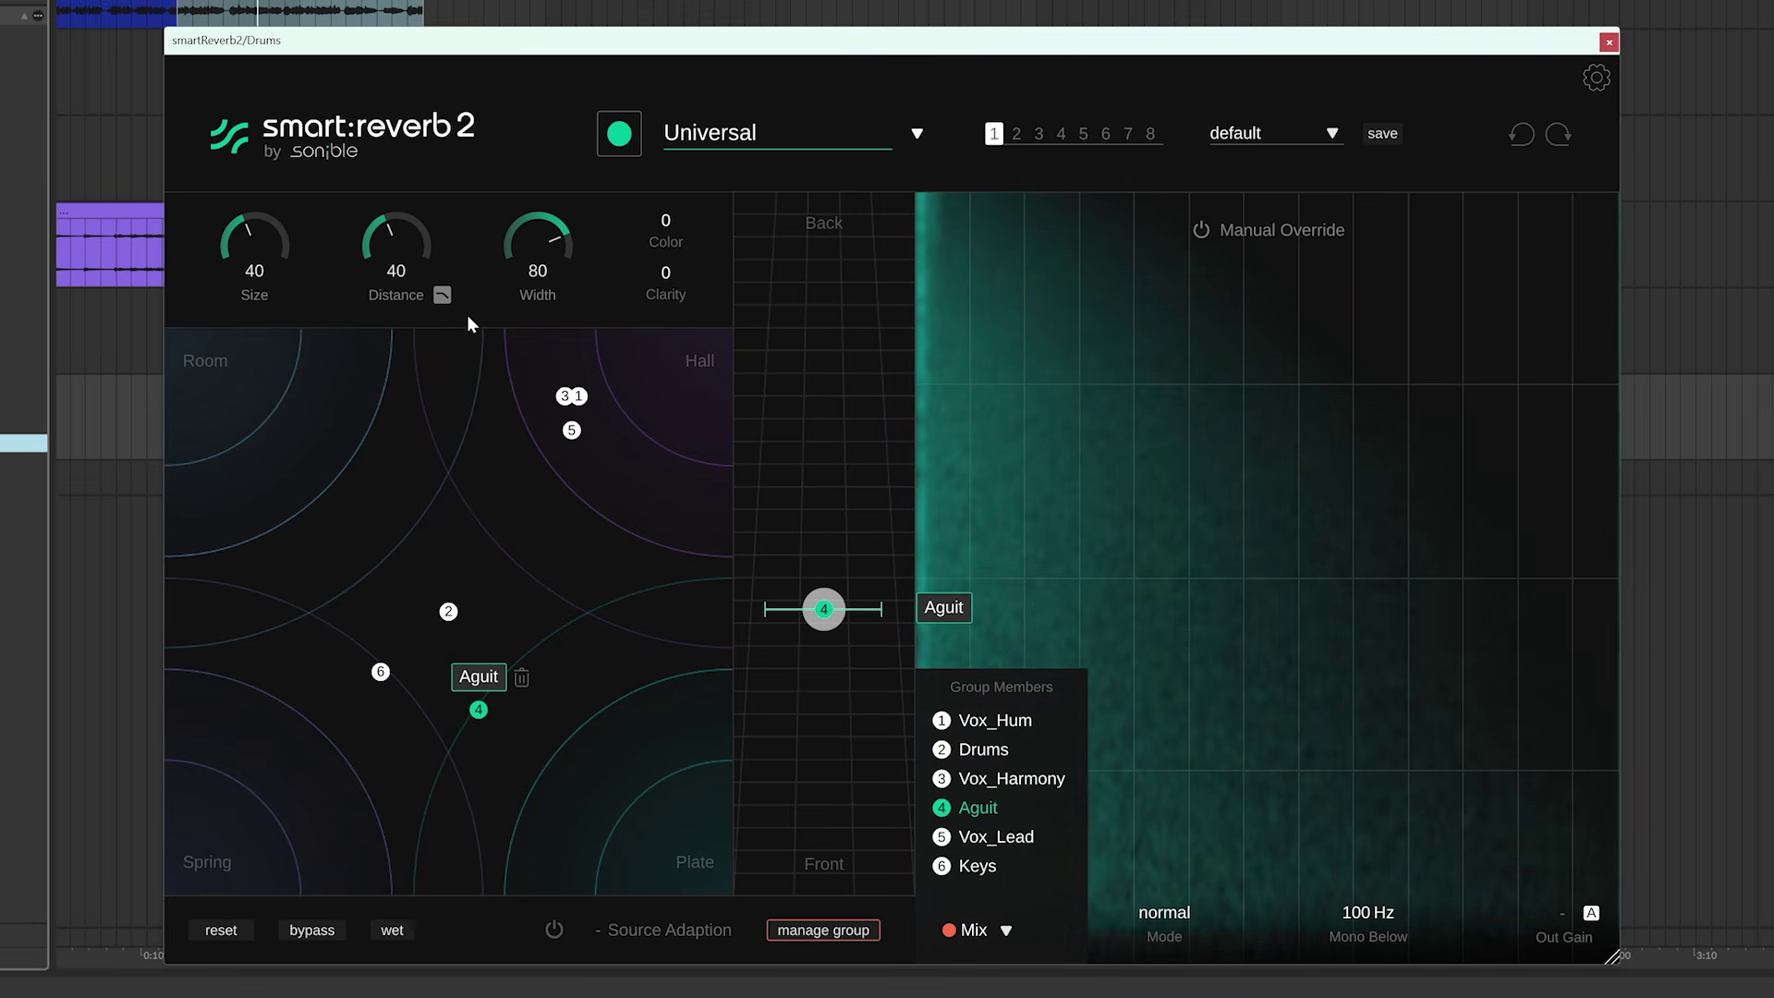
{"action": "left_click_drag", "start_coordinate": [412, 251], "coordinate": [412, 222]}
{"action": "left_click_drag", "start_coordinate": [269, 218], "coordinate": [275, 263]}
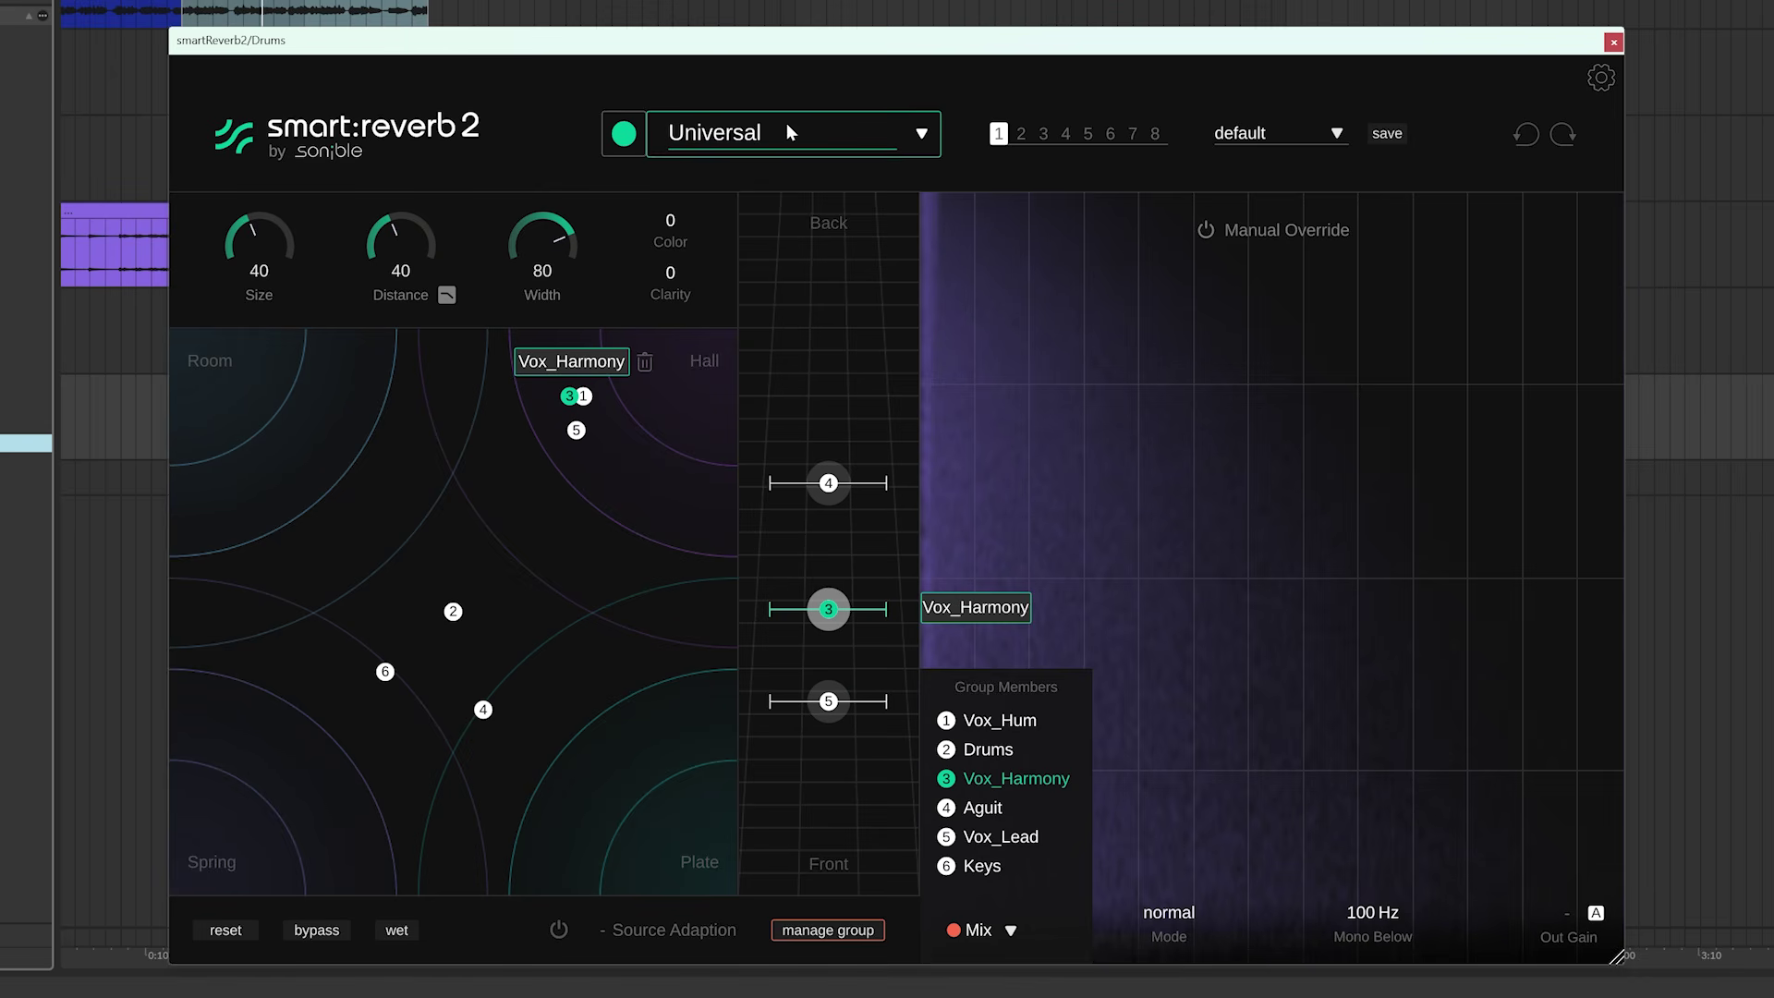
Assign the Vocals | High profile to Vox_Harmony and Vox_Lead, and open the profile choices for Drums.
{"action": "left_click", "coordinate": [787, 131]}
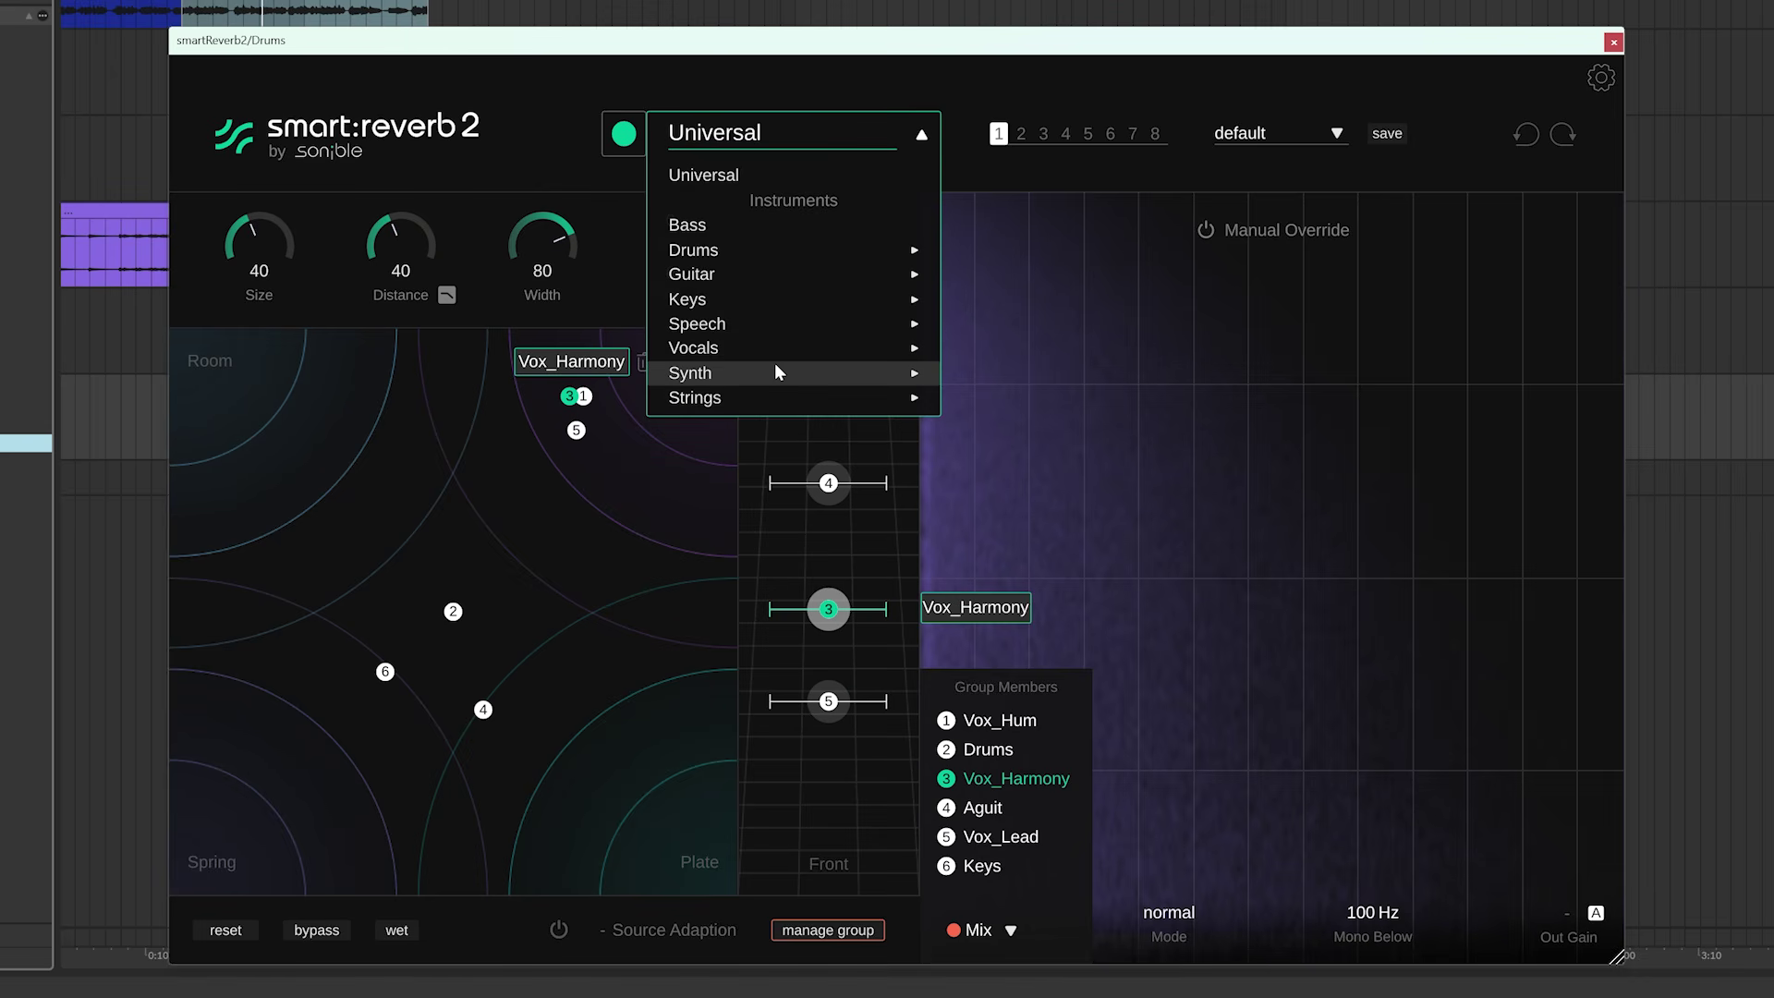
{"action": "mouse_move", "coordinate": [774, 346]}
{"action": "left_click", "coordinate": [964, 346]}
{"action": "left_click", "coordinate": [574, 431]}
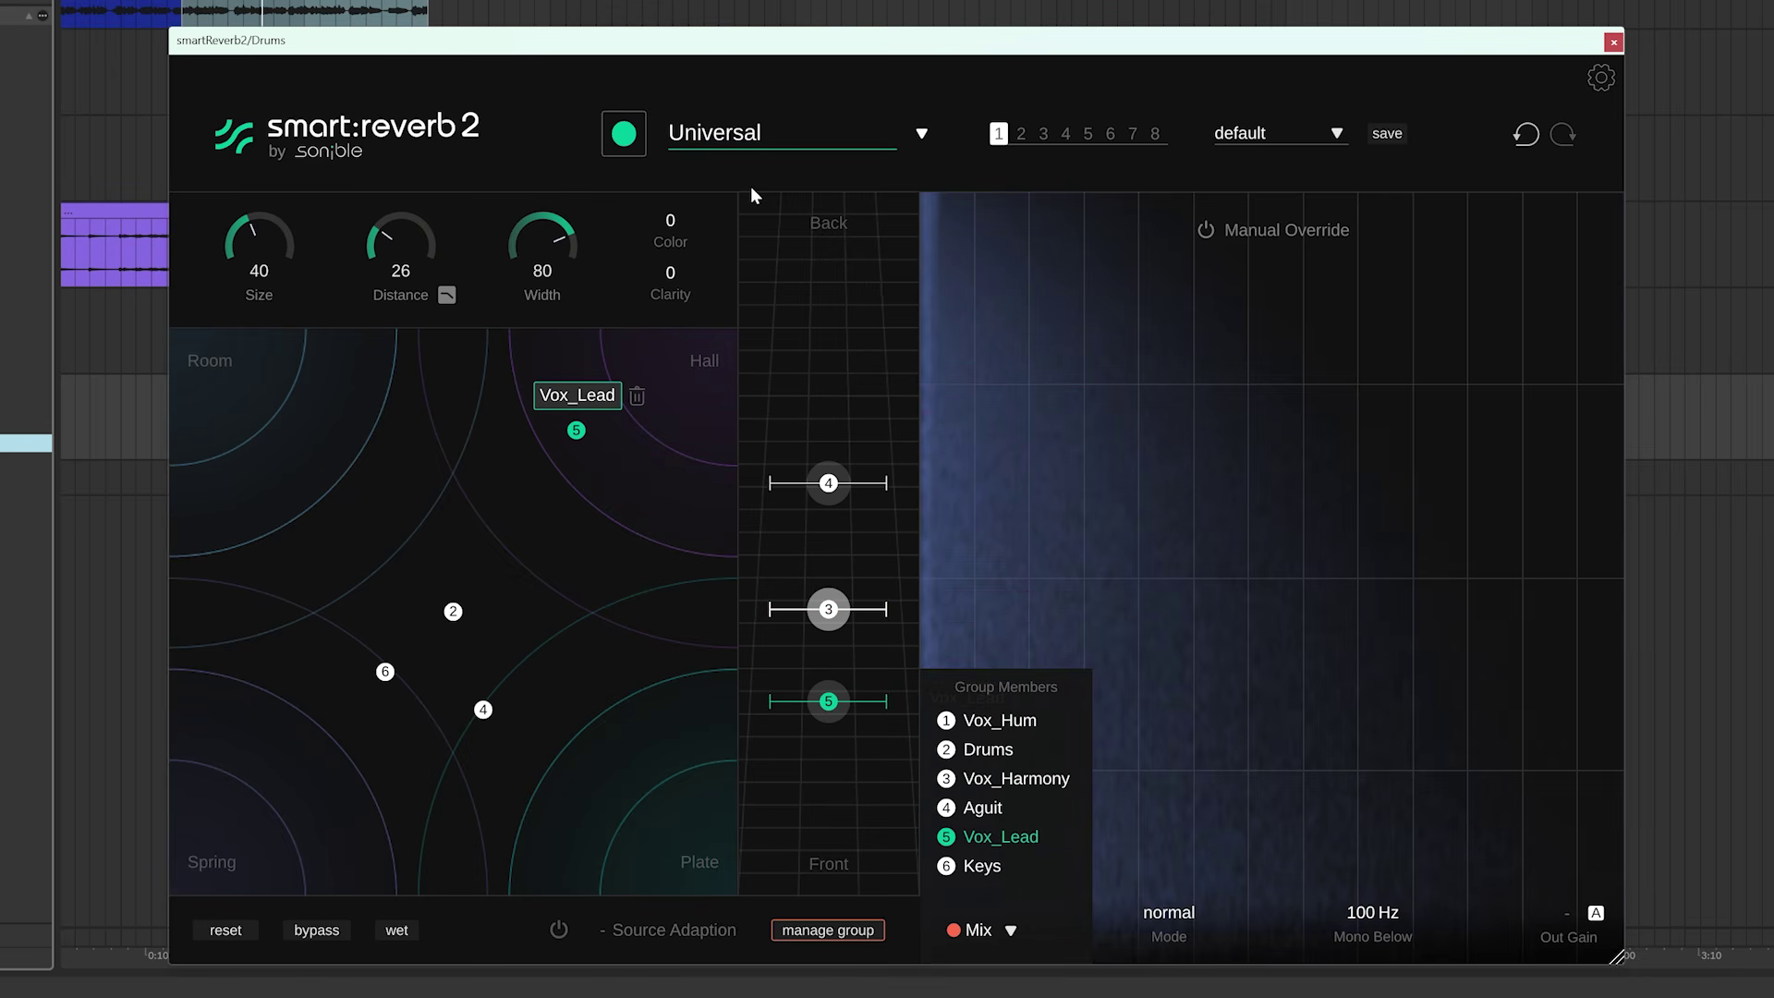
{"action": "left_click", "coordinate": [781, 137]}
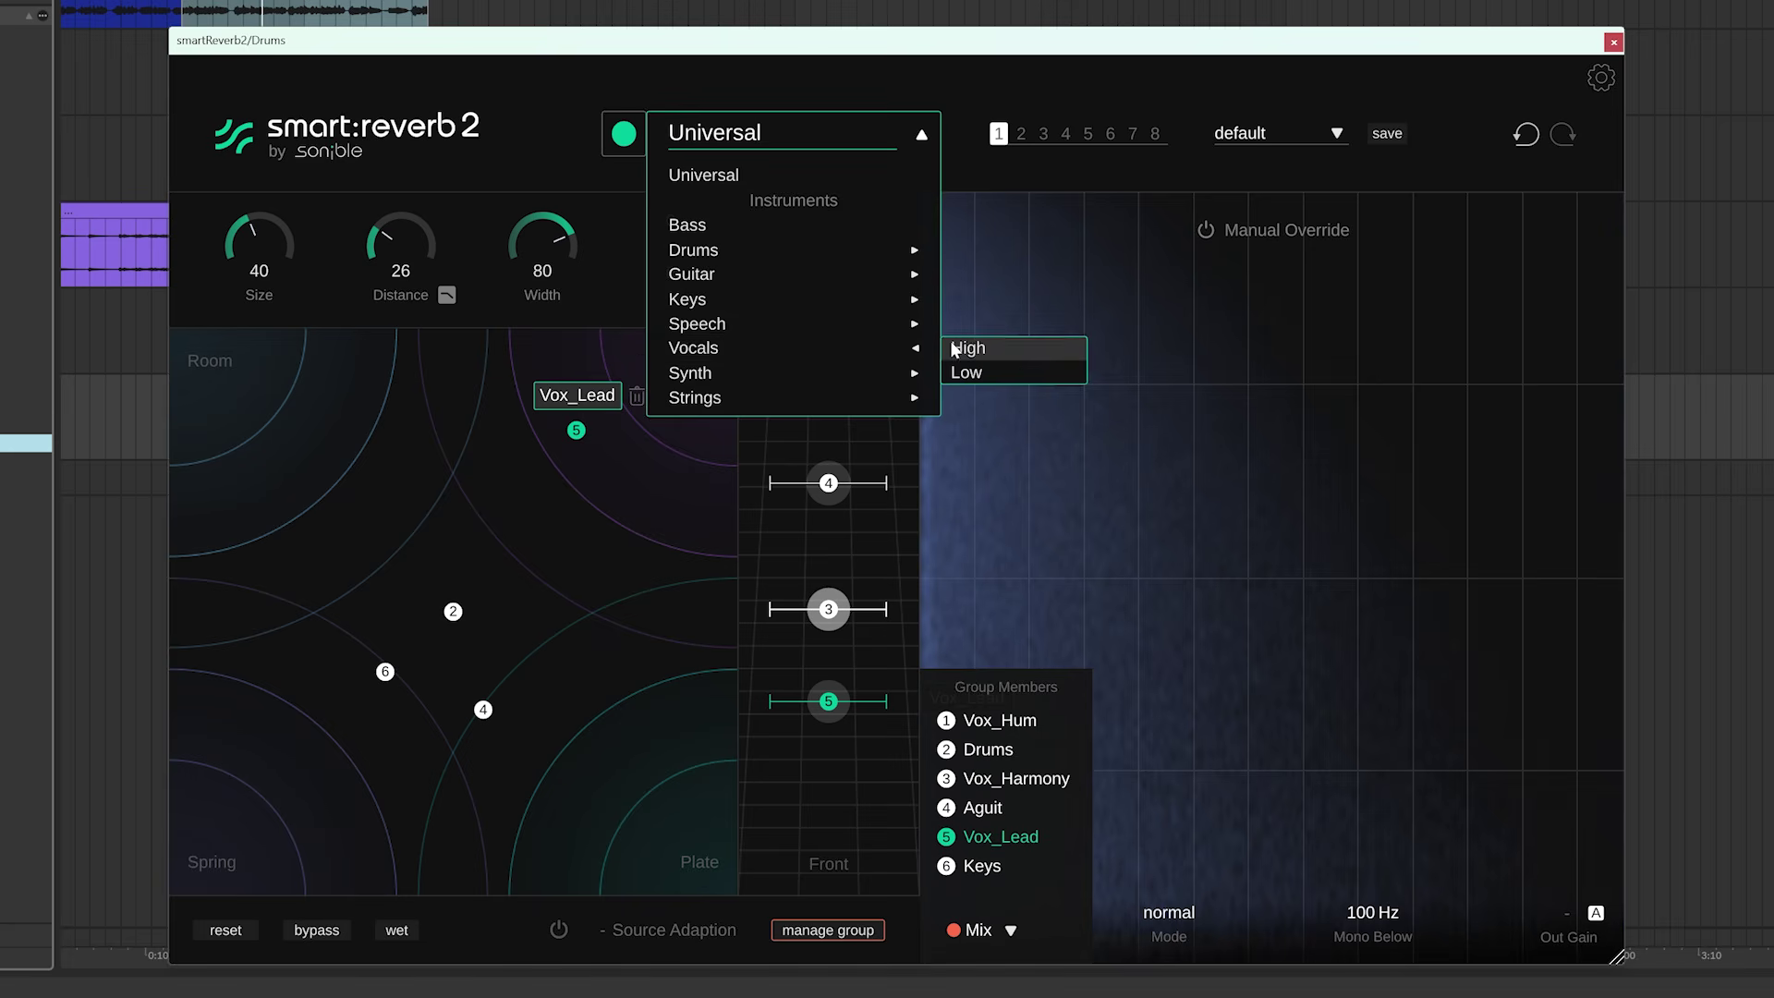
{"action": "left_click", "coordinate": [954, 349]}
{"action": "left_click", "coordinate": [453, 612]}
{"action": "left_click", "coordinate": [728, 141]}
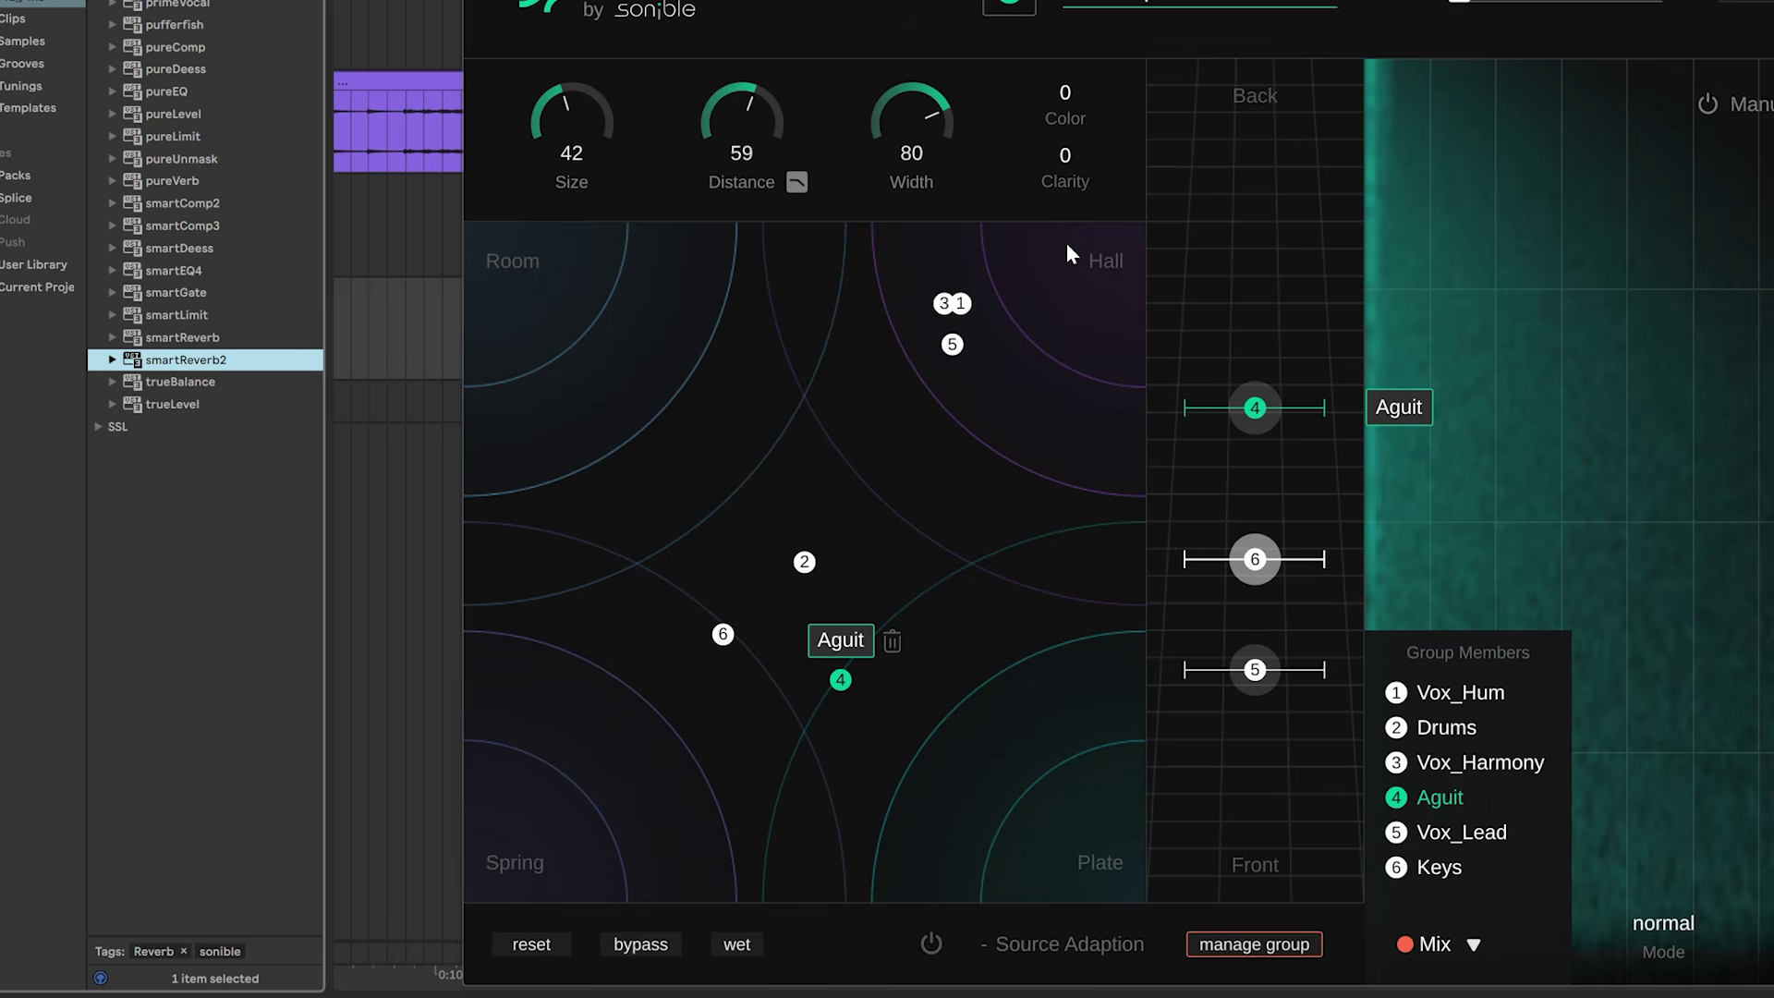
Select all six group members on the reverb map and start learning them together.
{"action": "left_click_drag", "start_coordinate": [1066, 242], "coordinate": [669, 724]}
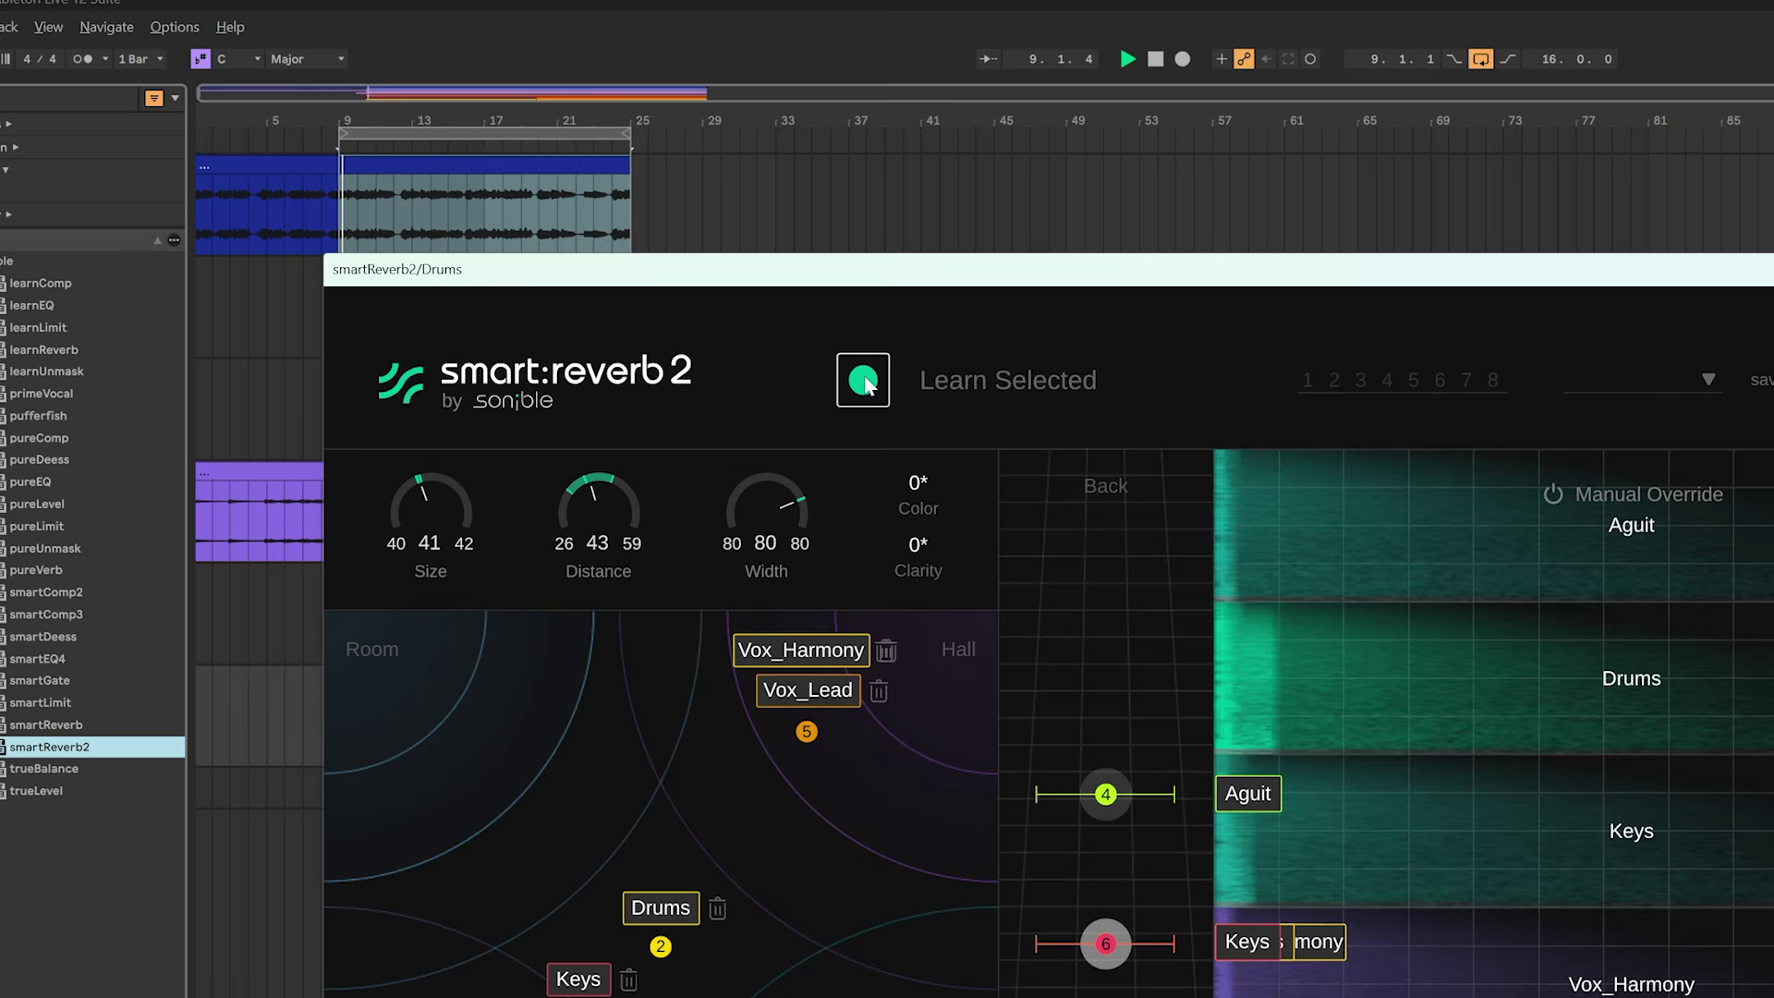
{"action": "left_click", "coordinate": [864, 380]}
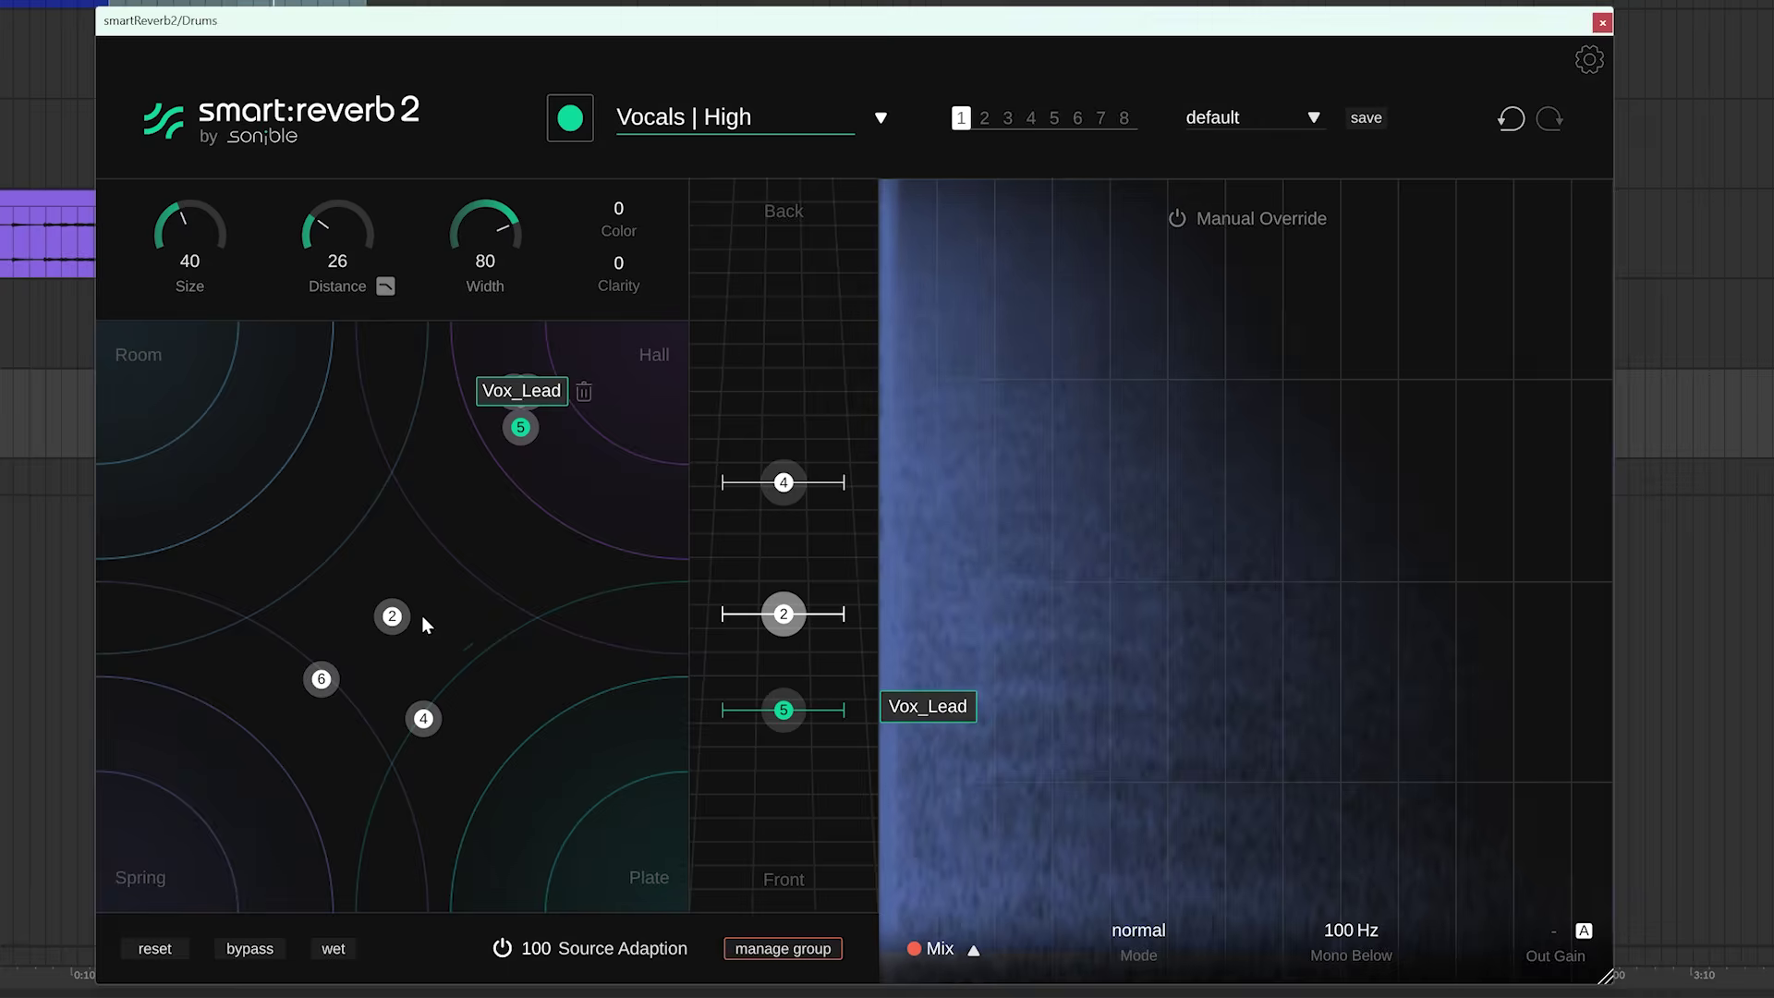
Review the learned reverb of the Drums, Aguit, Keys and Vox_Lead instances one by one.
{"action": "left_click", "coordinate": [394, 615]}
{"action": "left_click", "coordinate": [424, 718]}
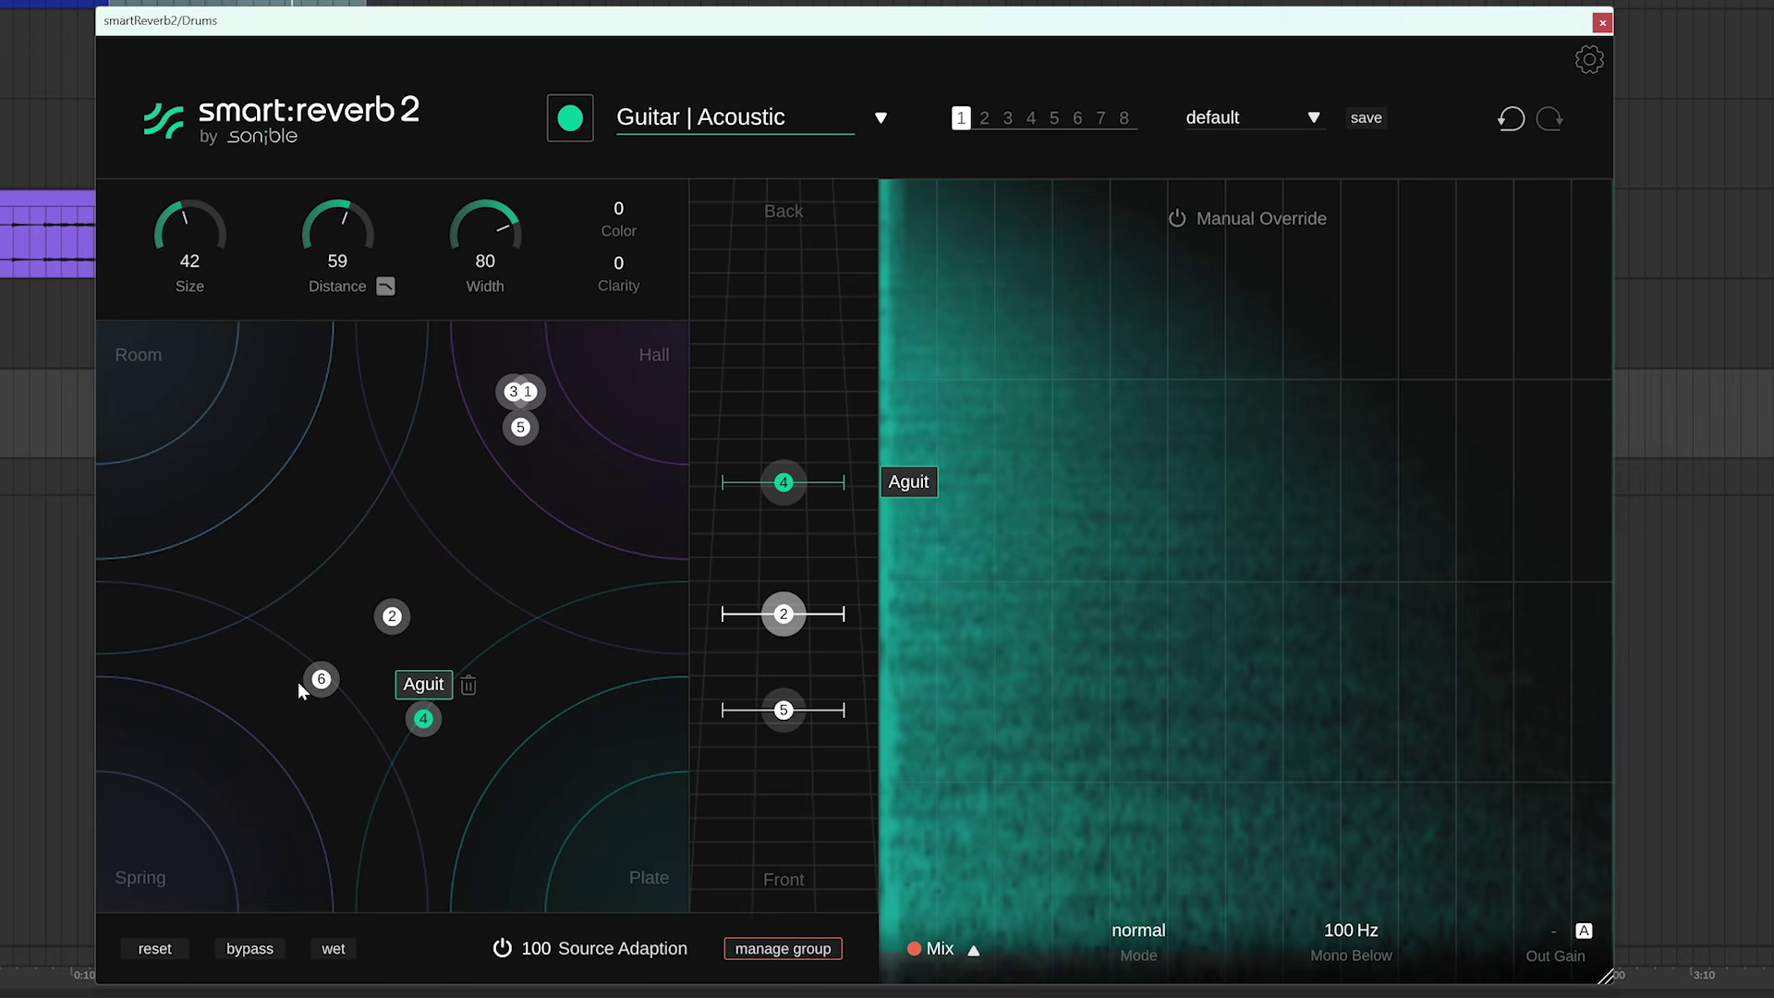
{"action": "left_click", "coordinate": [320, 681]}
{"action": "left_click", "coordinate": [518, 430]}
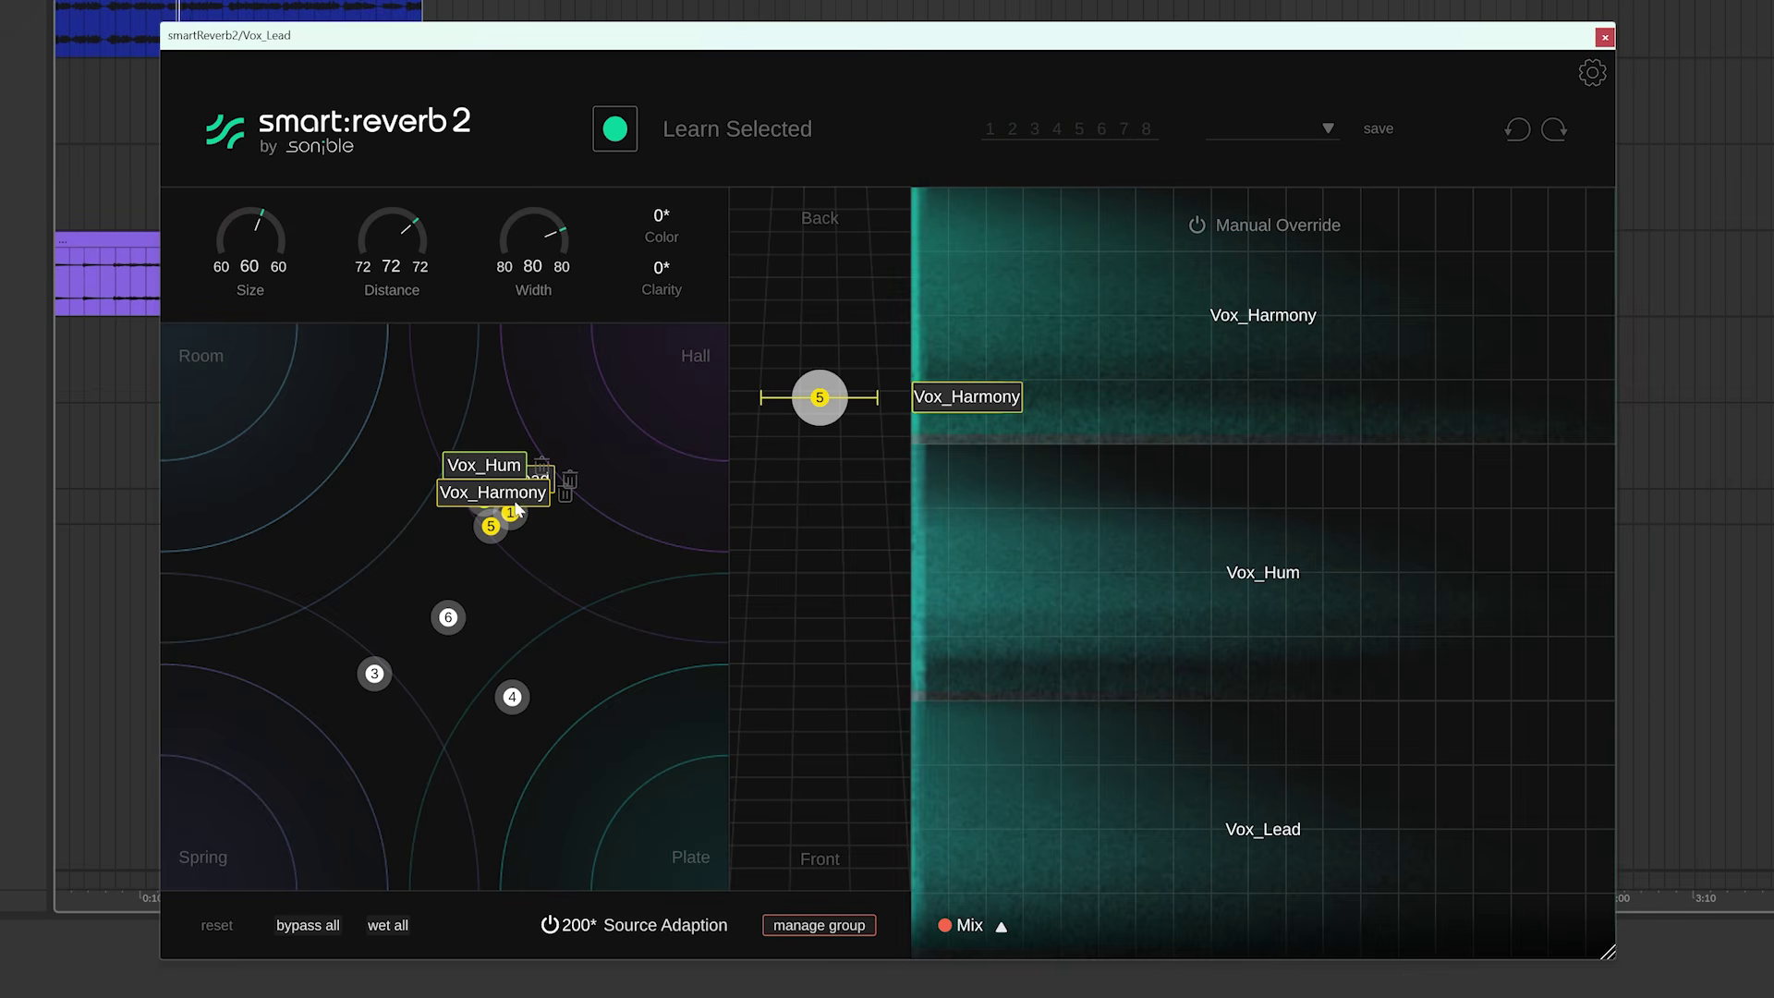
Audition the three selected vocals in the Plate corner before placing them in the Hall corner, and compare against all instances bypassed.
{"action": "left_click_drag", "start_coordinate": [490, 526], "coordinate": [684, 873]}
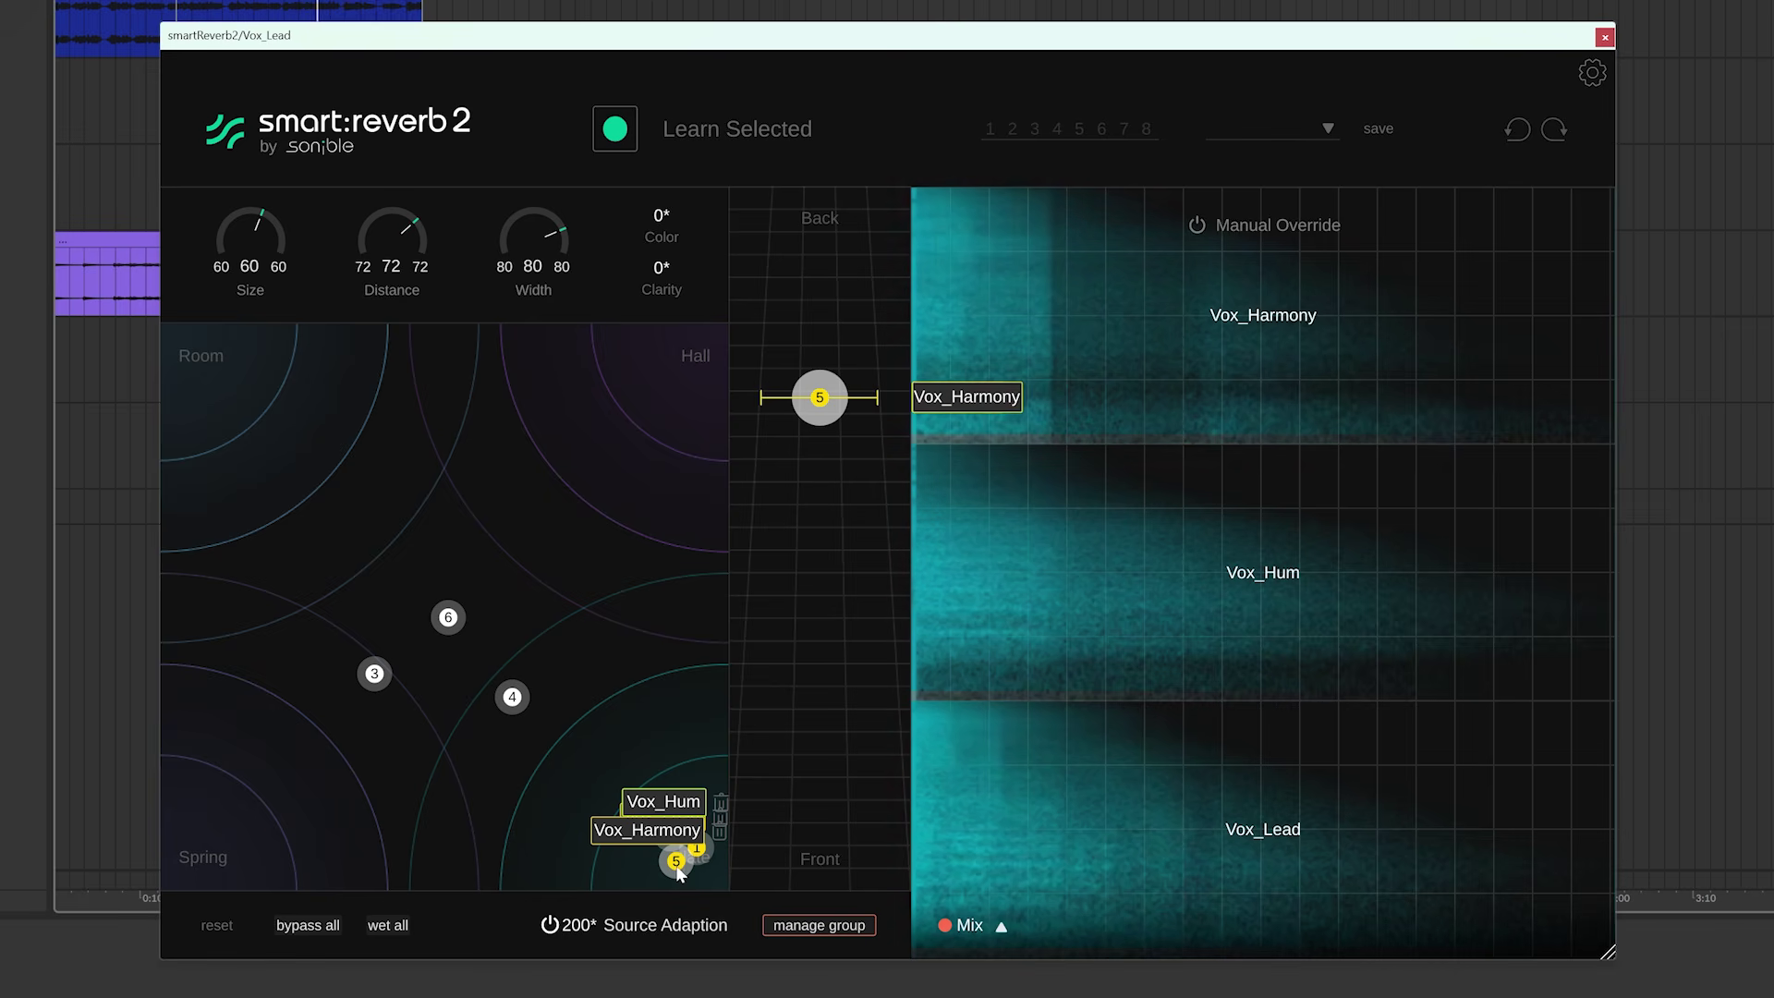
{"action": "left_click_drag", "start_coordinate": [679, 873], "coordinate": [676, 395]}
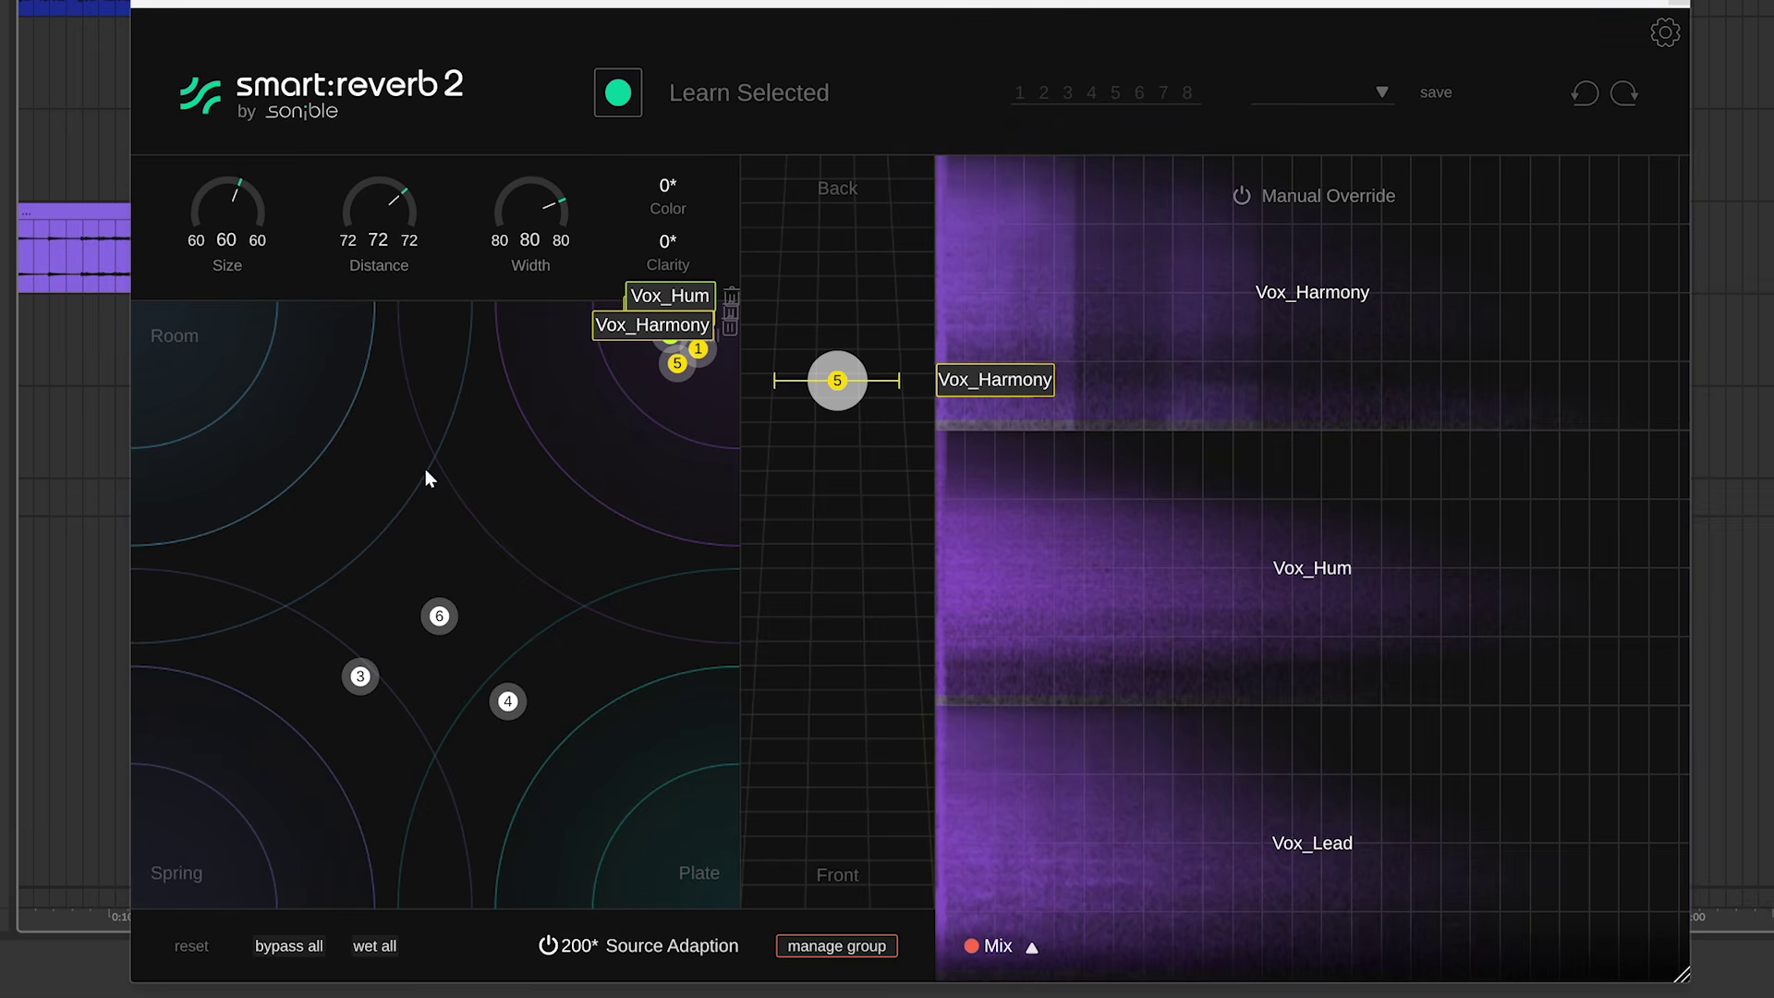
{"action": "left_click", "coordinate": [291, 946]}
{"action": "left_click", "coordinate": [294, 947]}
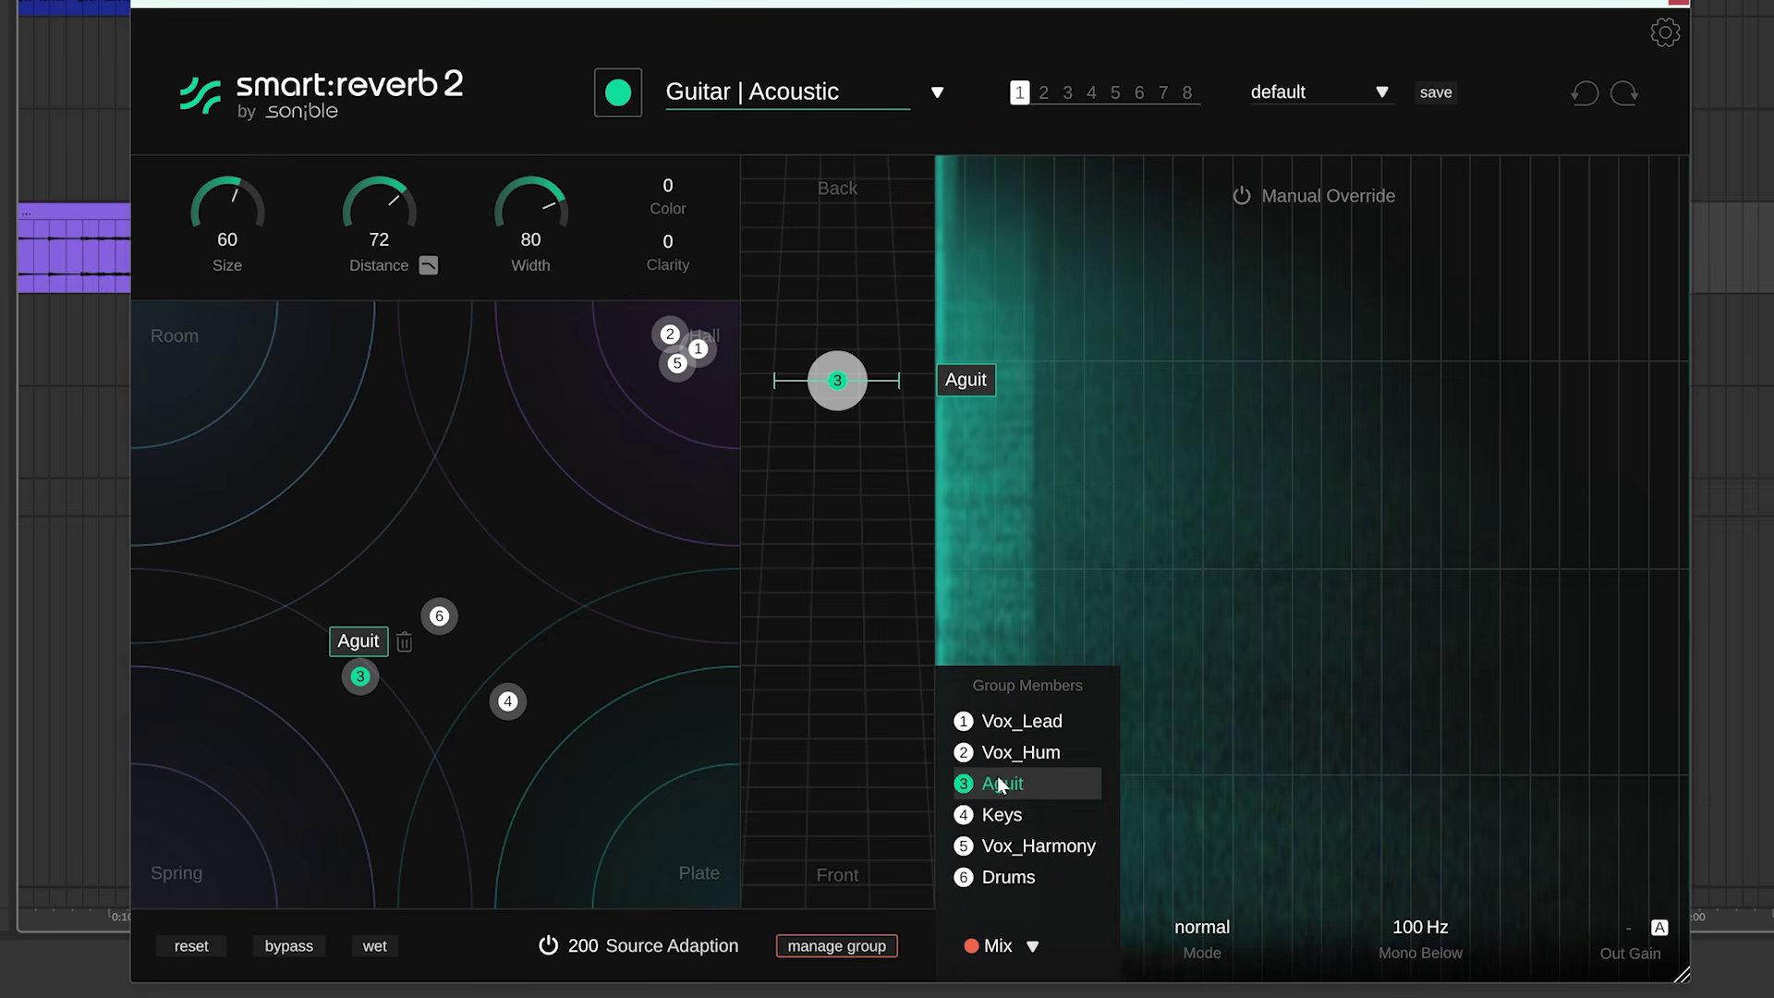
Audition Aguit in the Spring corner and settle it on the lower edge between Spring and Plate.
{"action": "left_click_drag", "start_coordinate": [360, 676], "coordinate": [152, 899]}
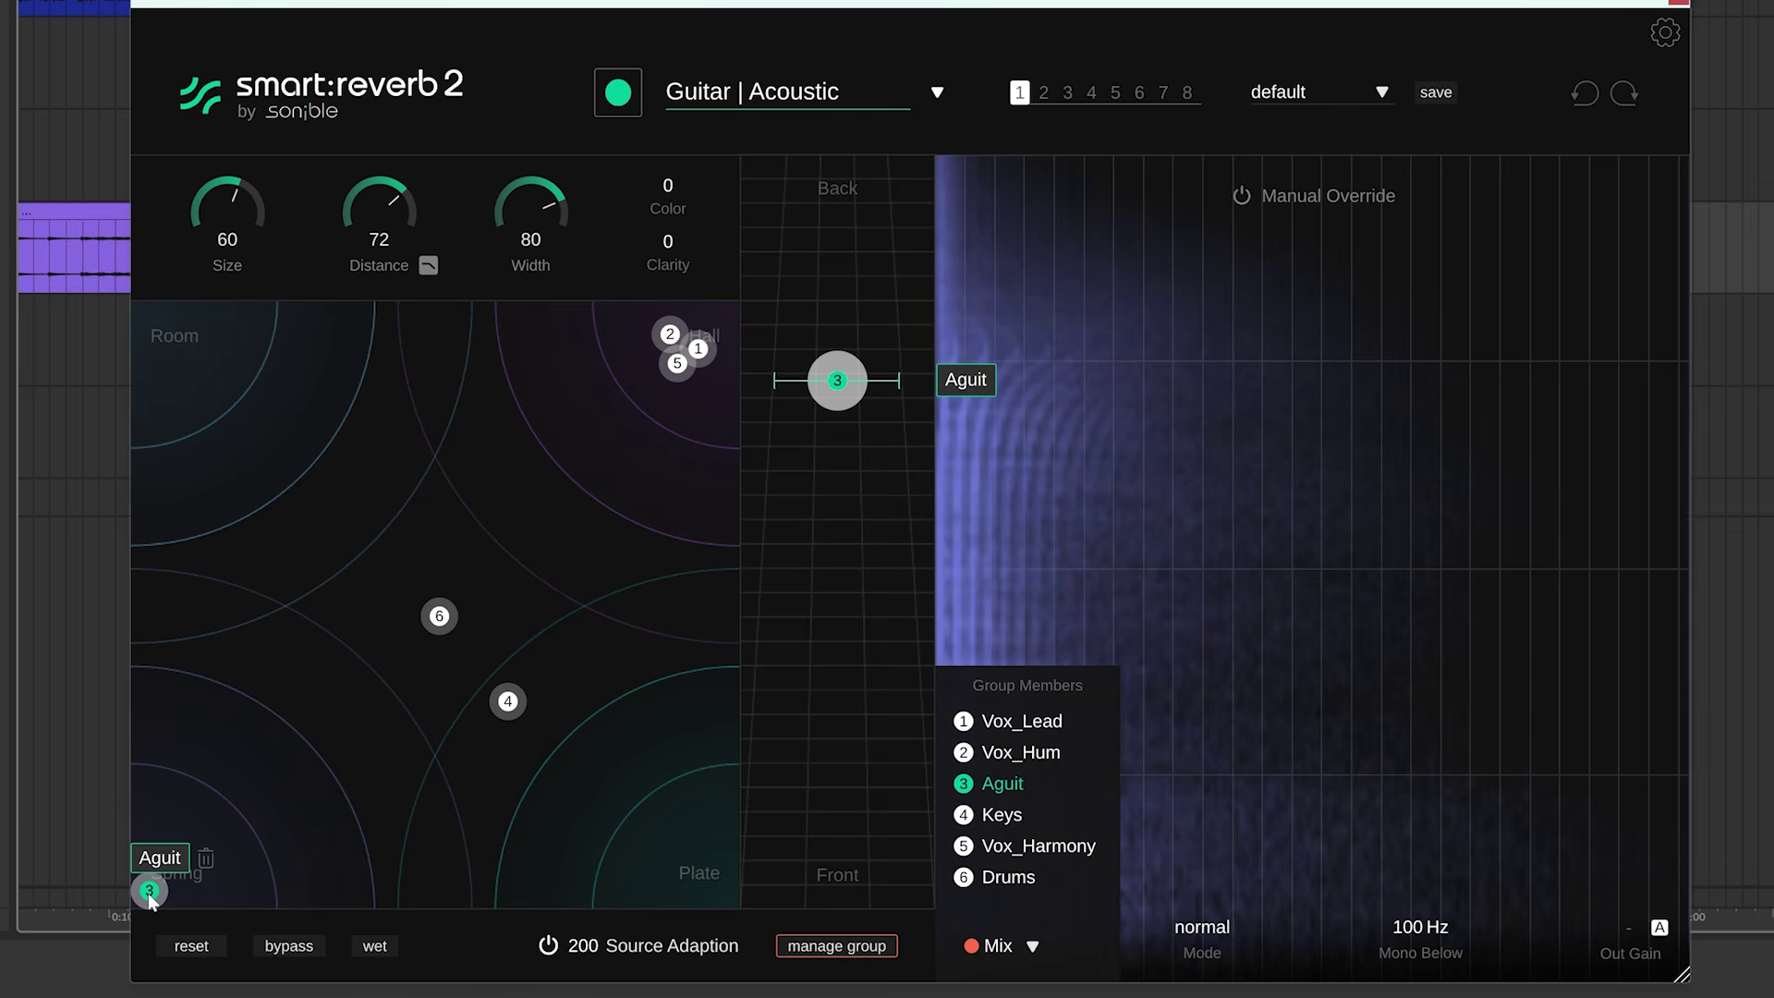
{"action": "left_click_drag", "start_coordinate": [152, 901], "coordinate": [339, 892]}
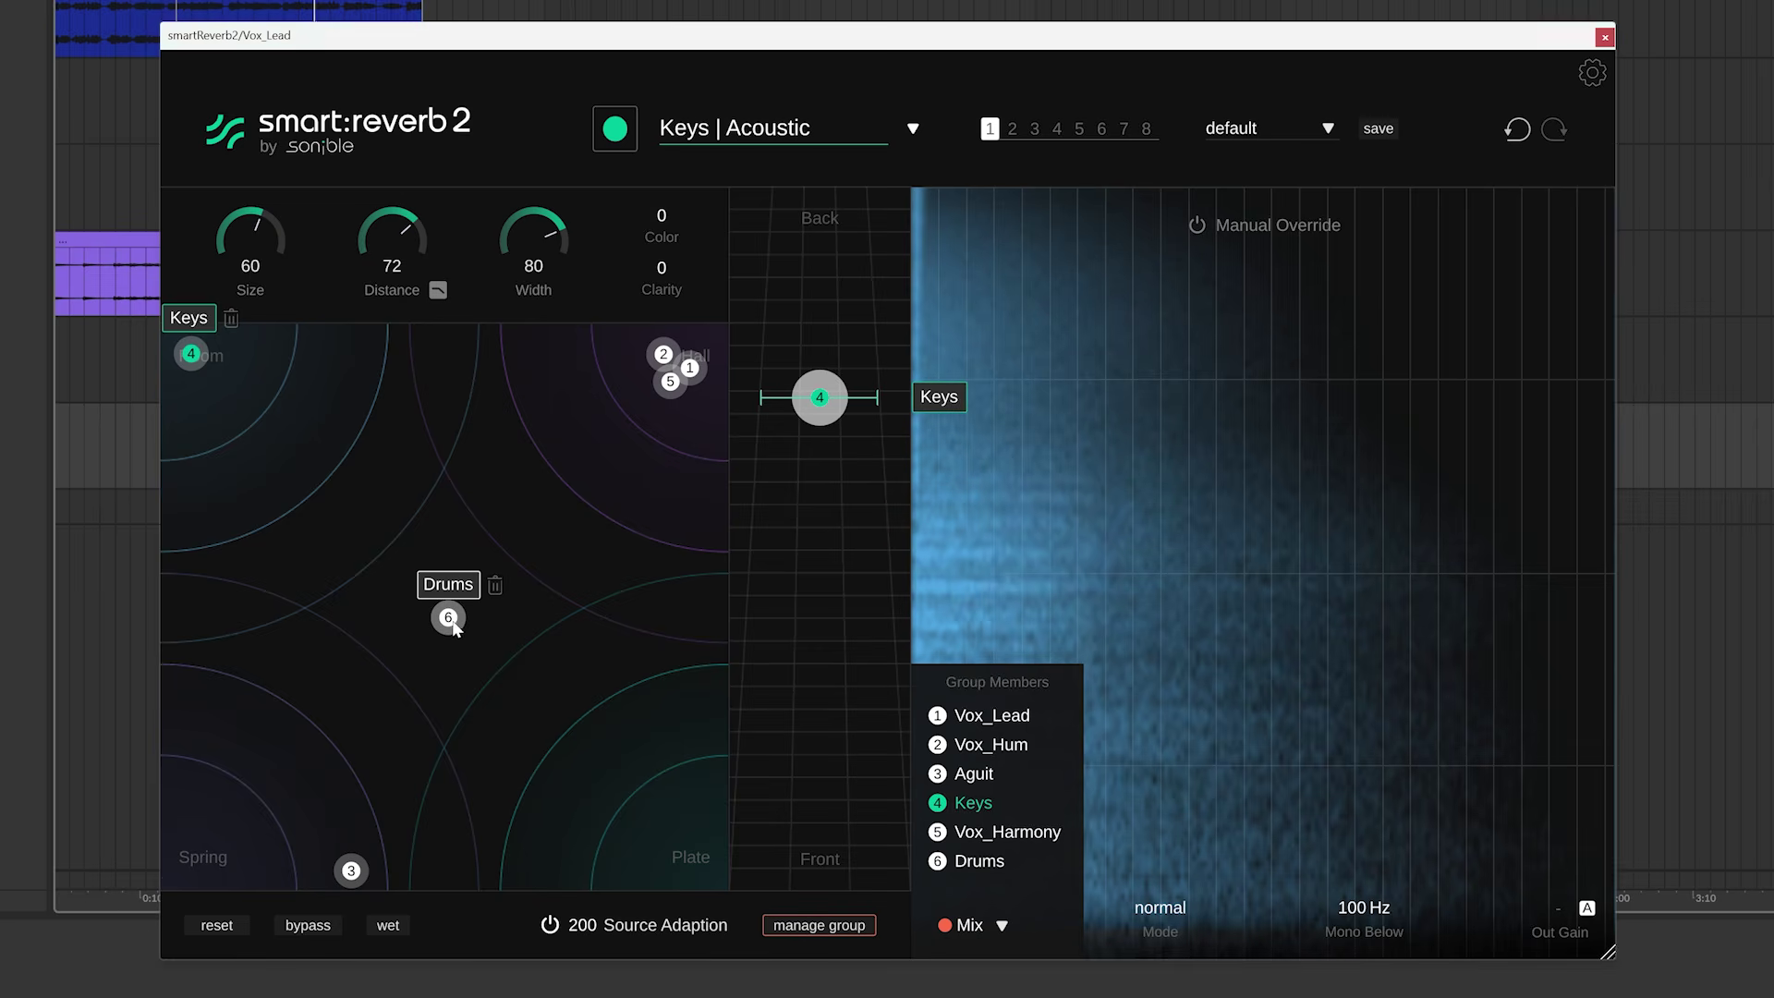
Audition Drums in the Spring corner and settle it deep in the Plate corner.
{"action": "left_click_drag", "start_coordinate": [453, 628], "coordinate": [209, 876]}
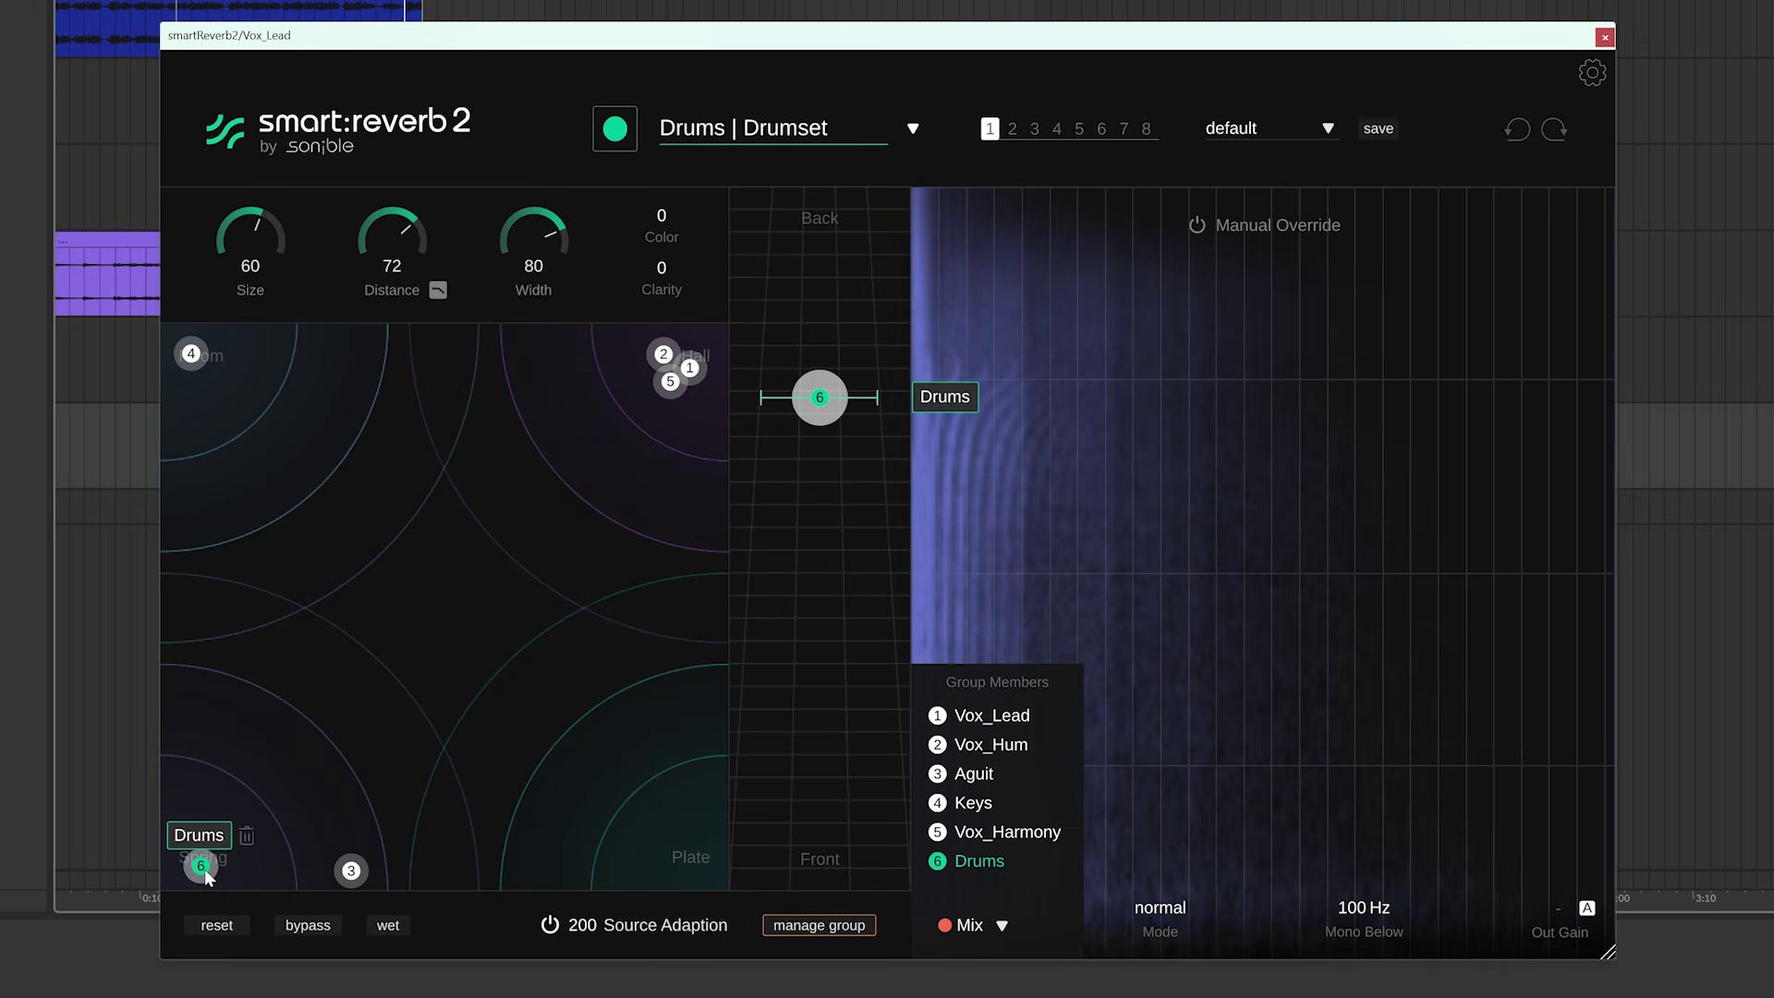
{"action": "left_click_drag", "start_coordinate": [203, 868], "coordinate": [388, 711]}
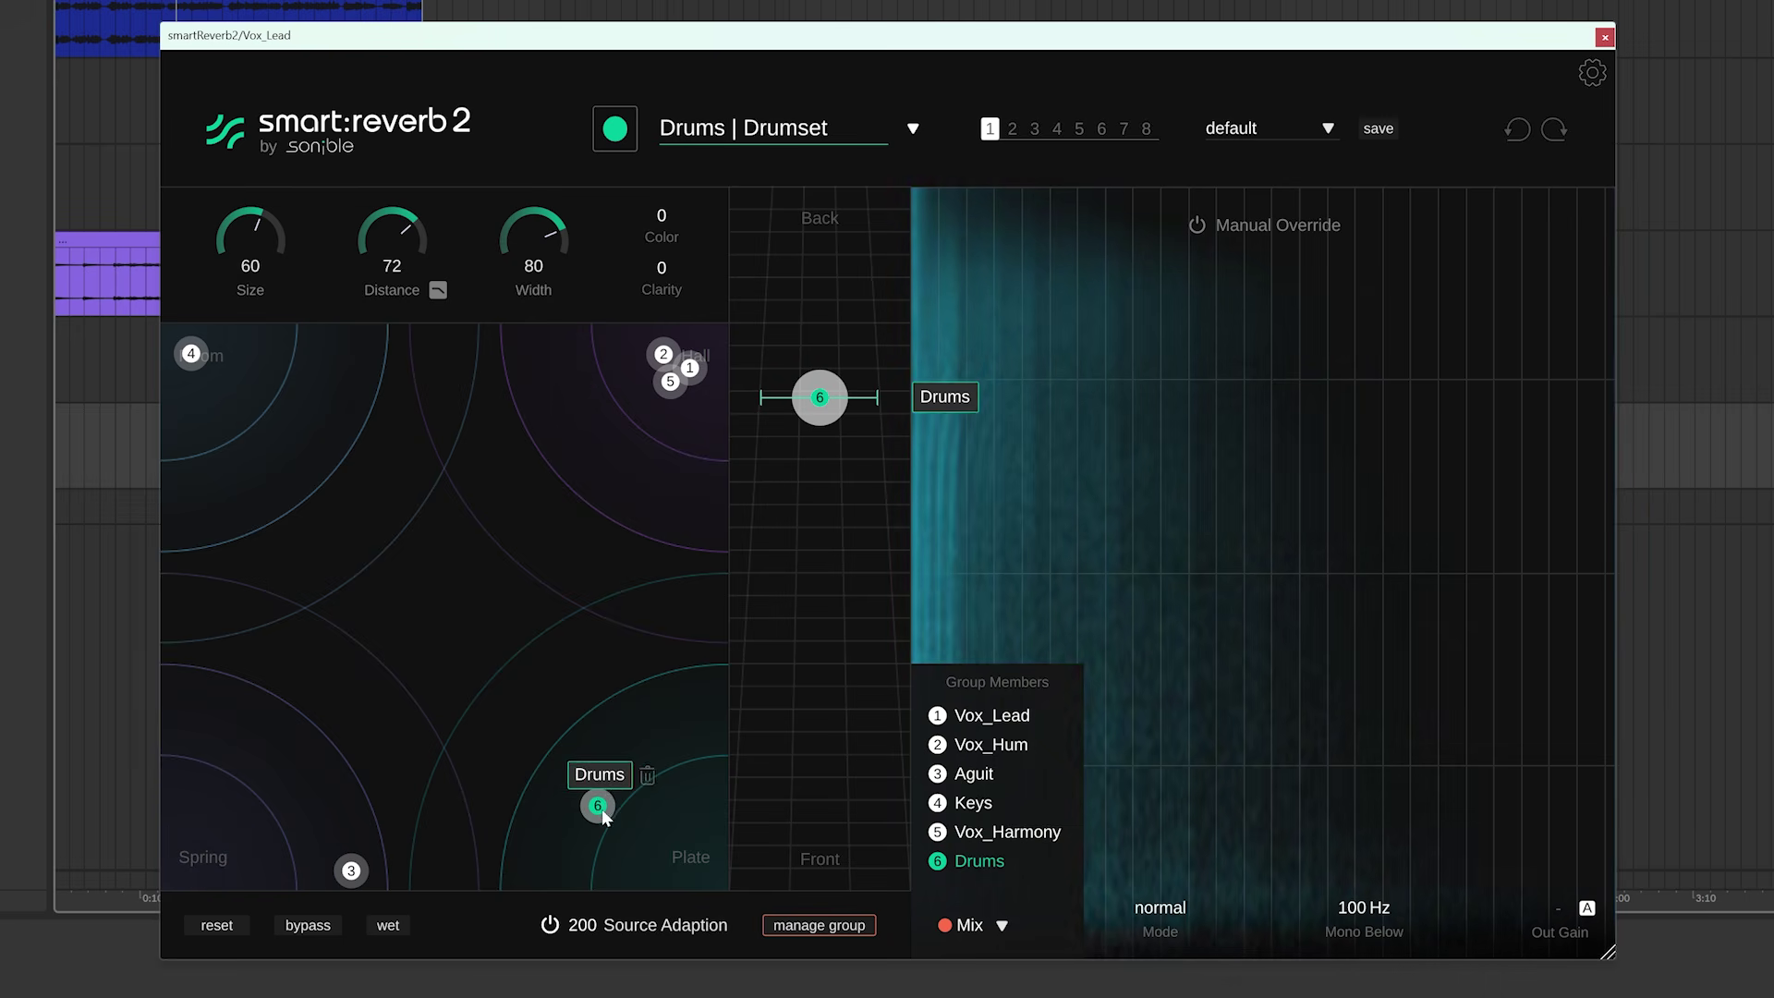
{"action": "left_click_drag", "start_coordinate": [601, 809], "coordinate": [701, 868]}
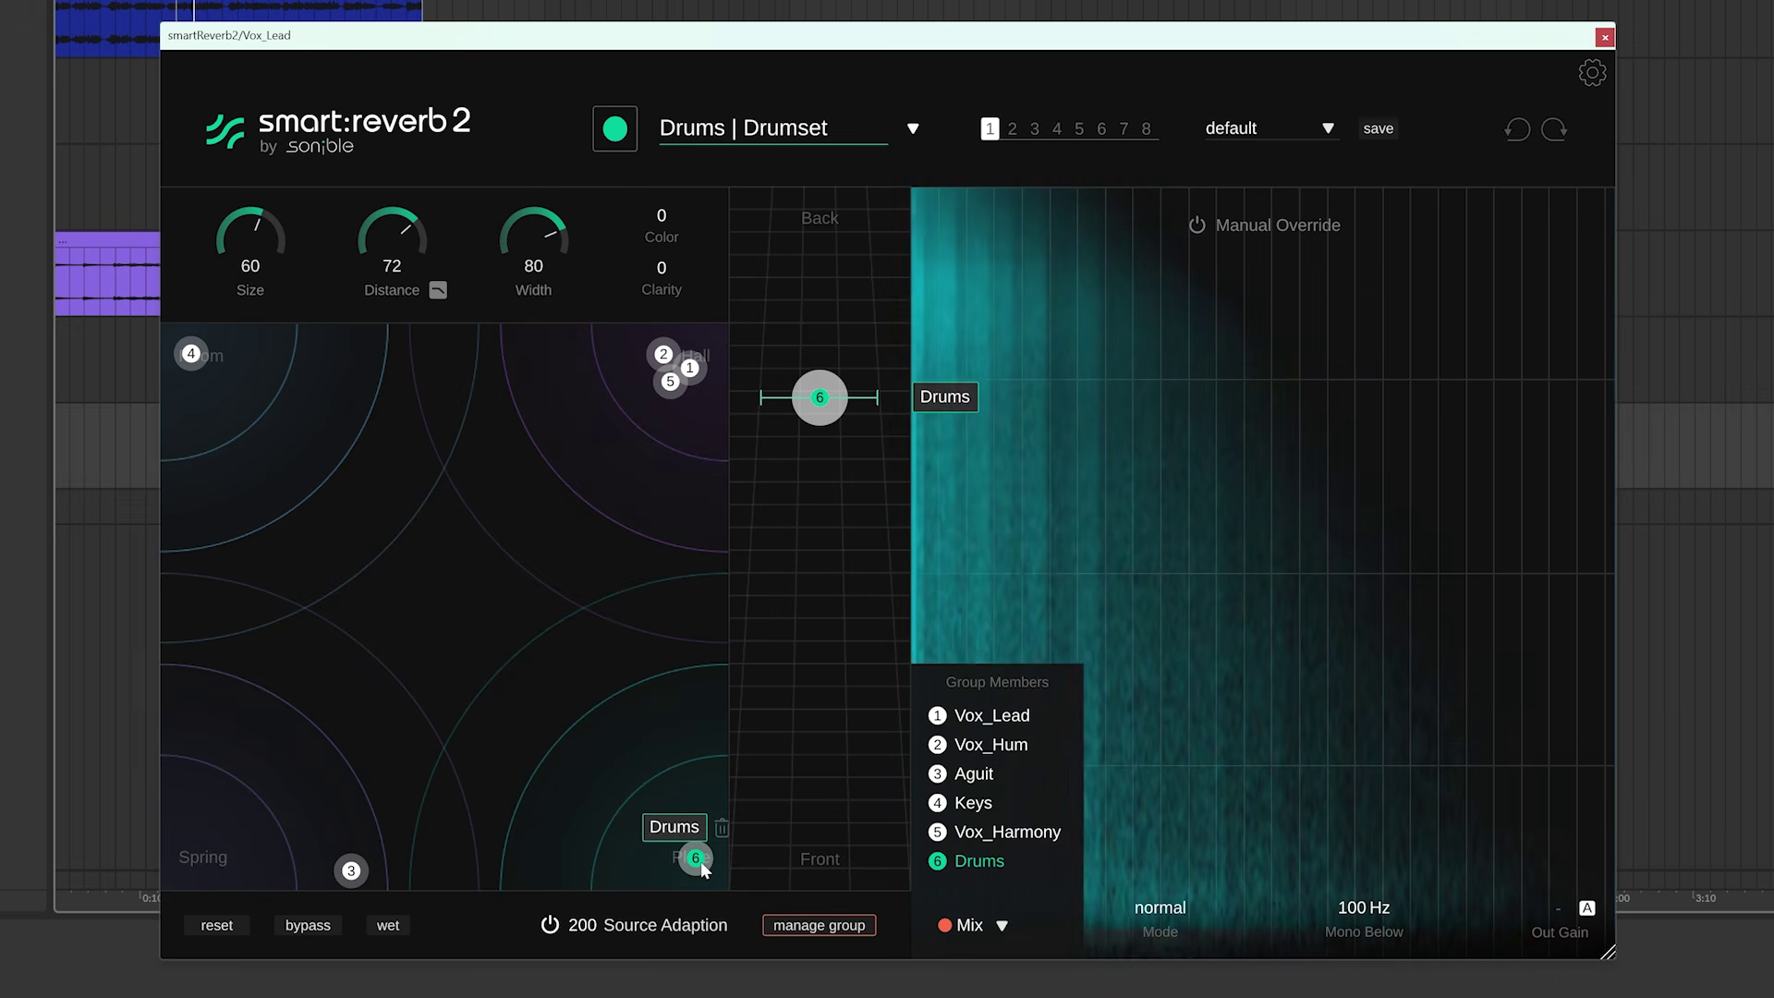
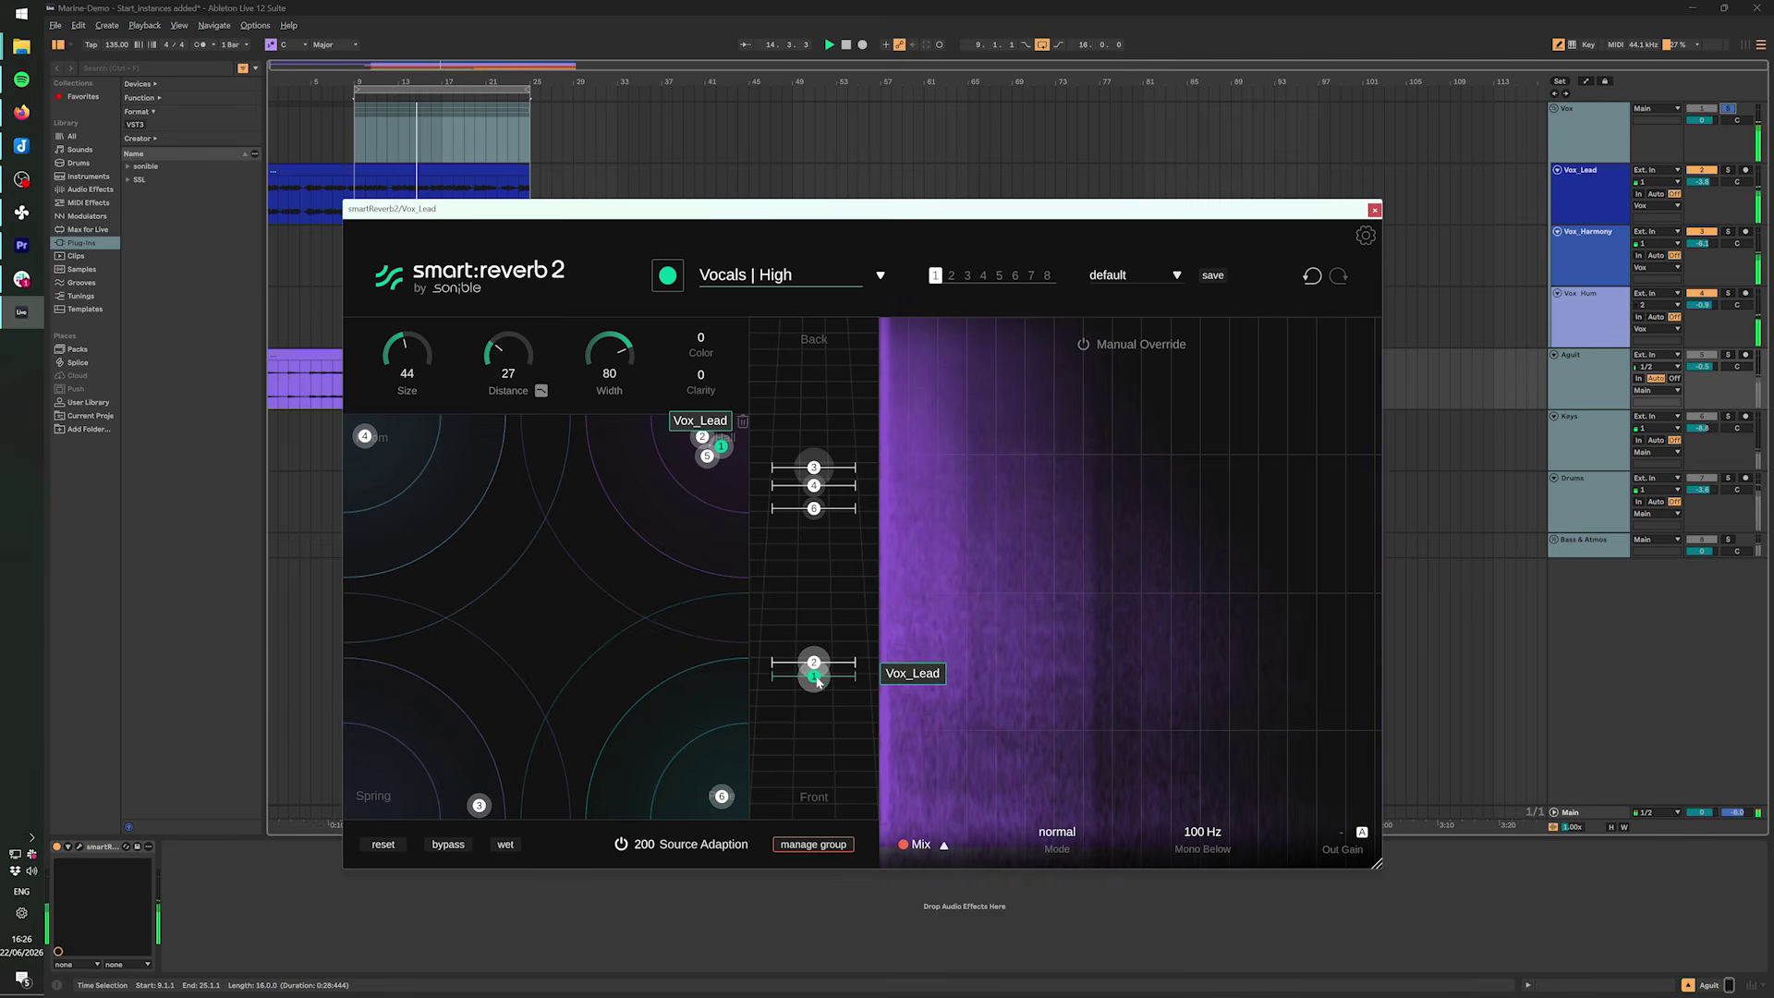
Bring Vox_Lead to the front of the depth view at a distance of 11.
{"action": "left_click_drag", "start_coordinate": [816, 664], "coordinate": [814, 753]}
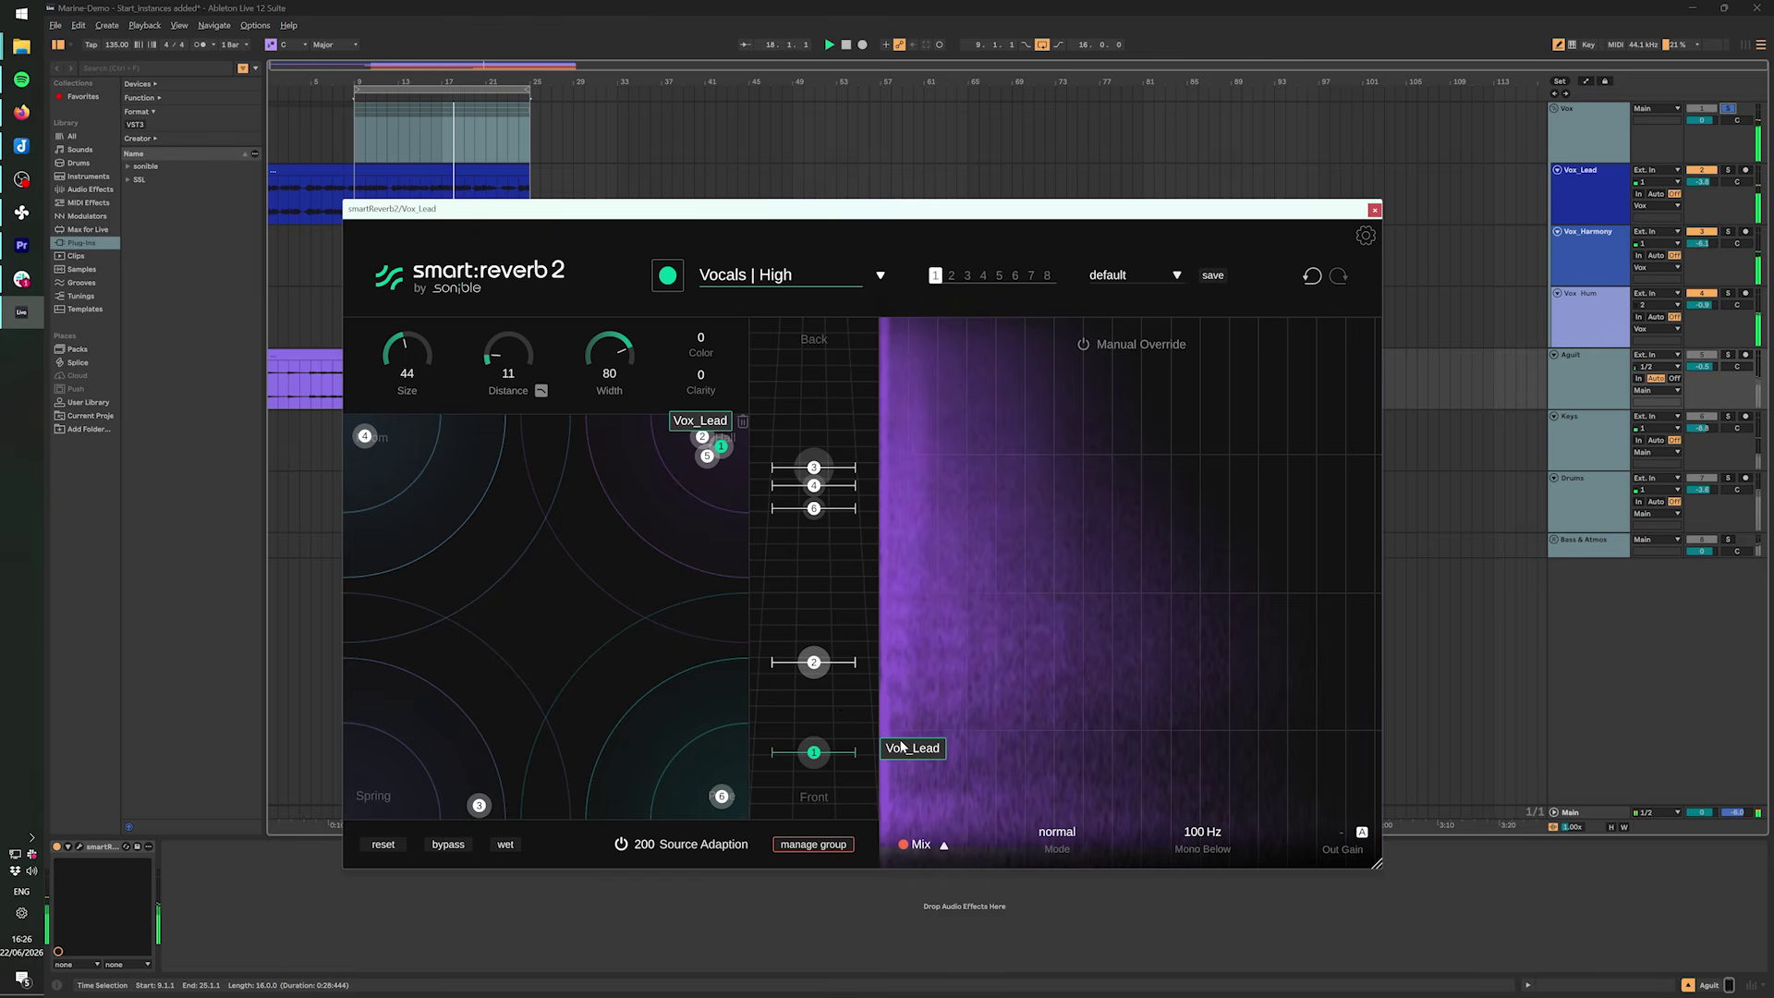
Push Vox_Hum fully to the back with a distance of 100 and set its size to 91.
{"action": "left_click", "coordinate": [813, 665]}
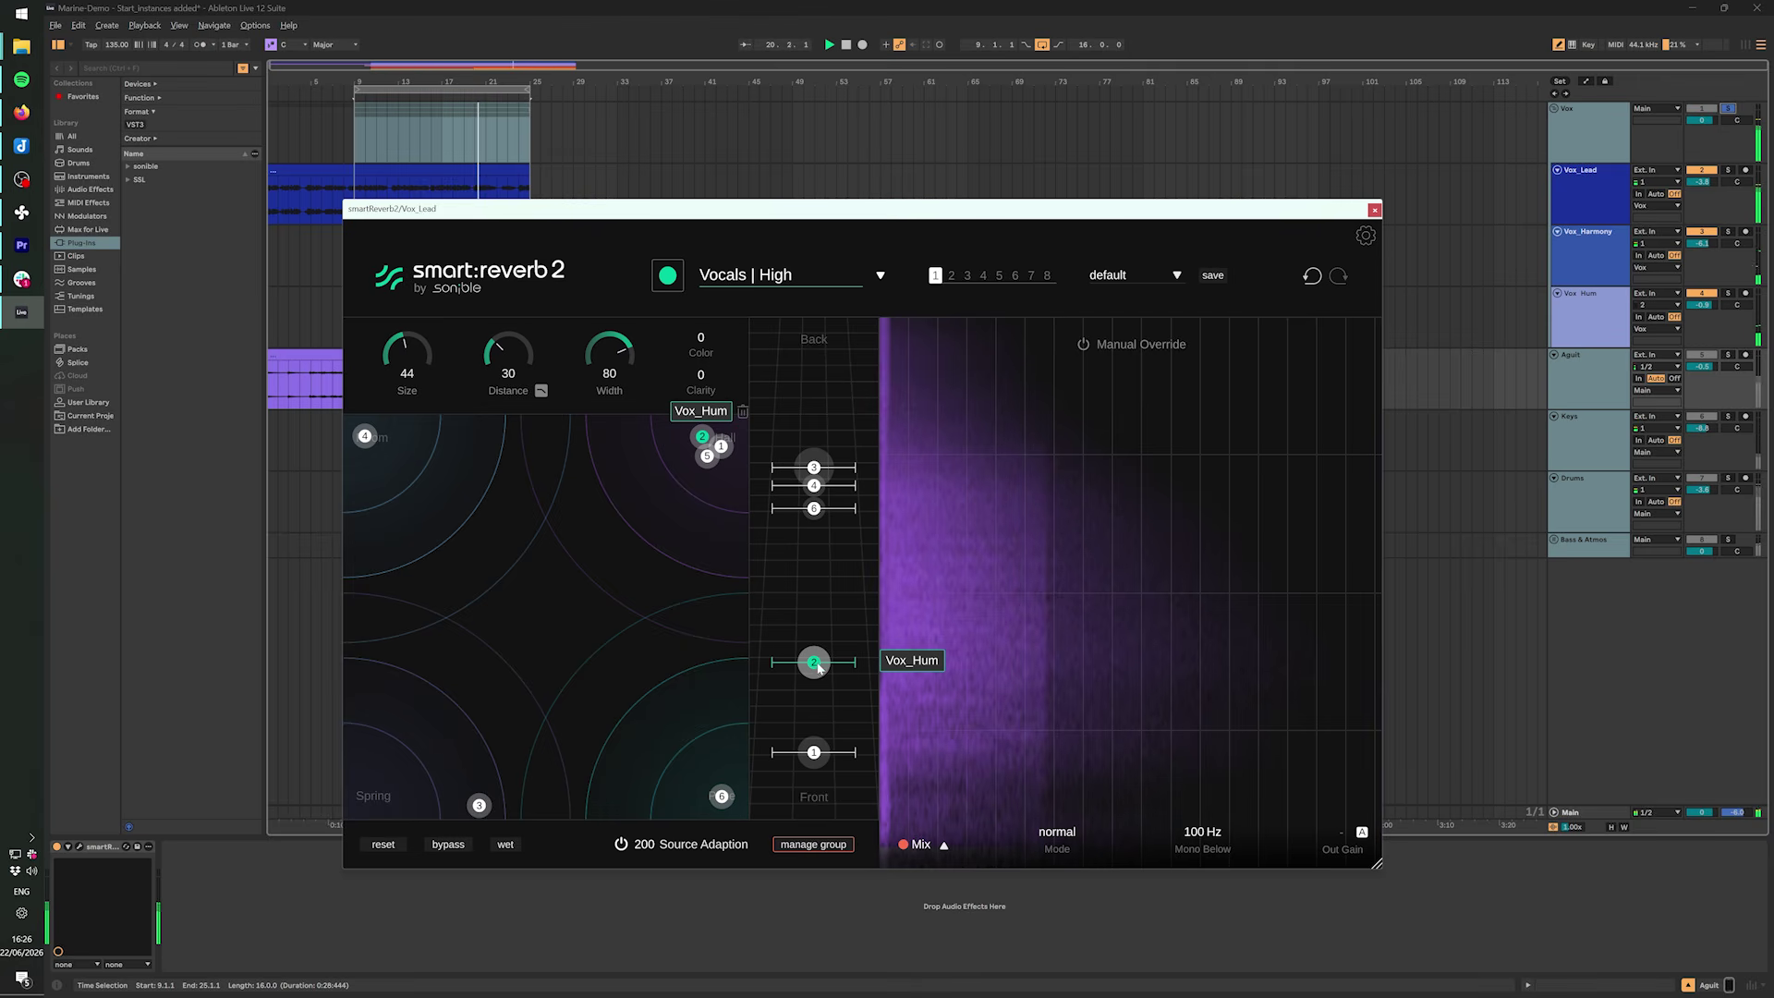
{"action": "left_click_drag", "start_coordinate": [819, 670], "coordinate": [805, 371]}
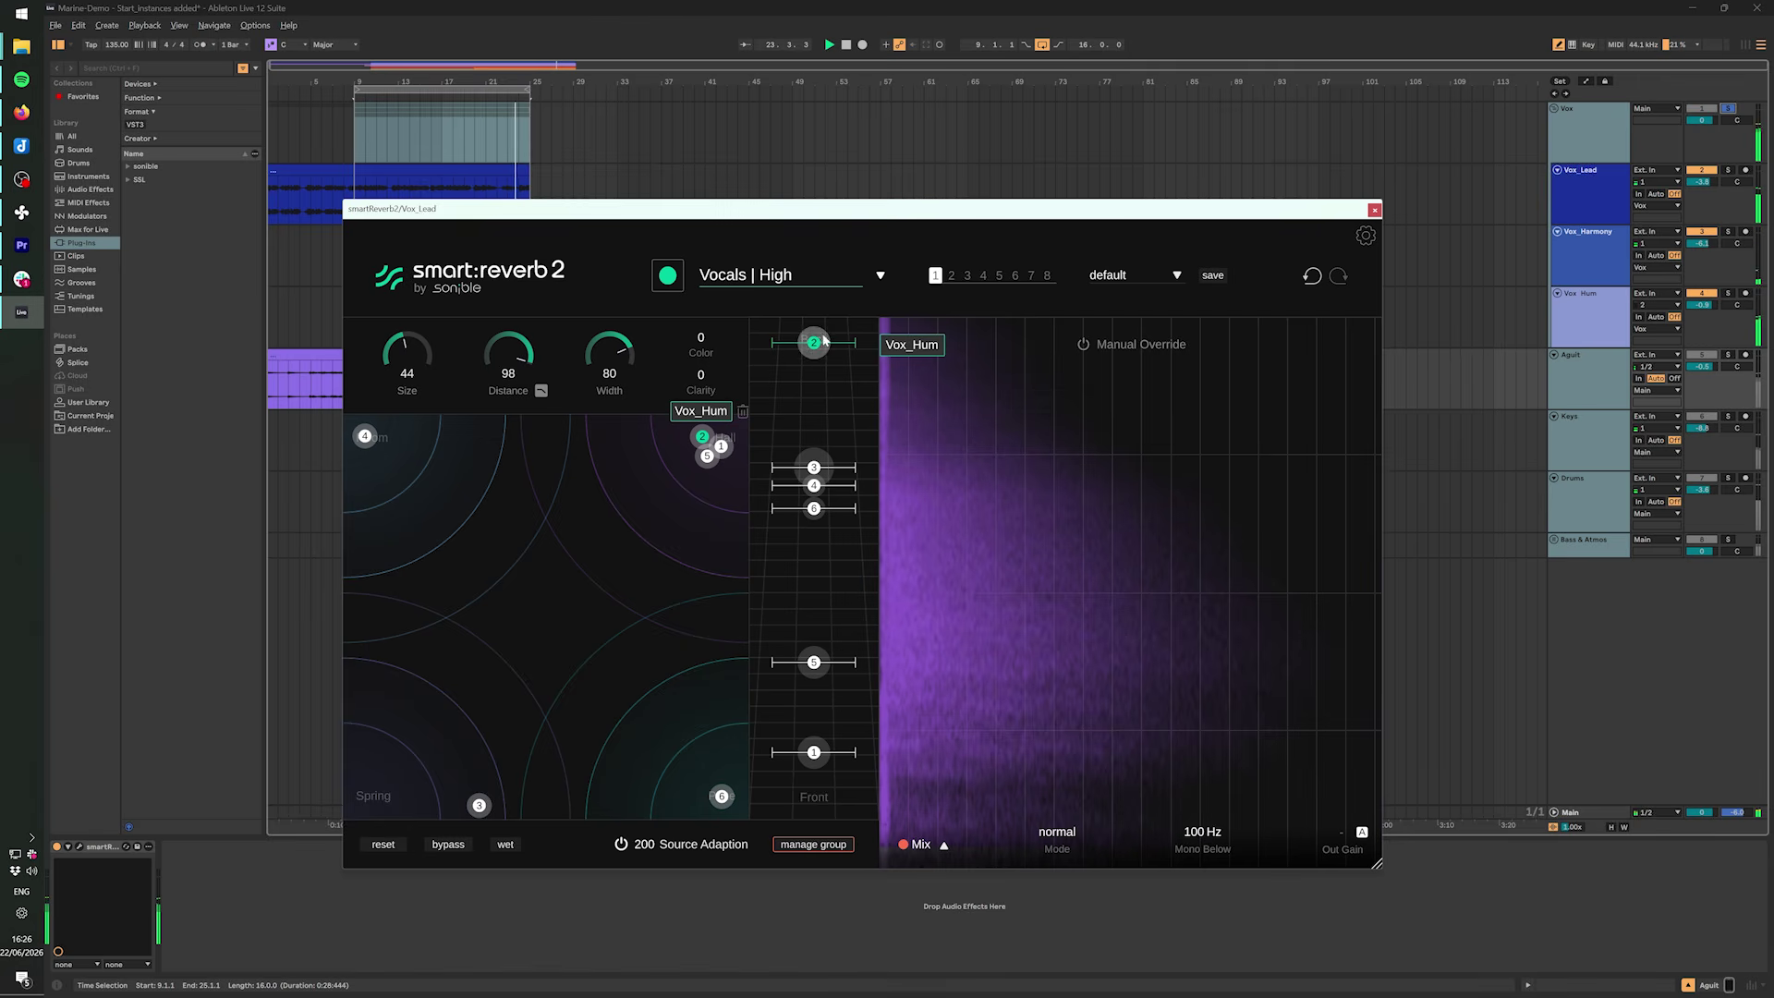
{"action": "left_click_drag", "start_coordinate": [813, 342], "coordinate": [818, 314]}
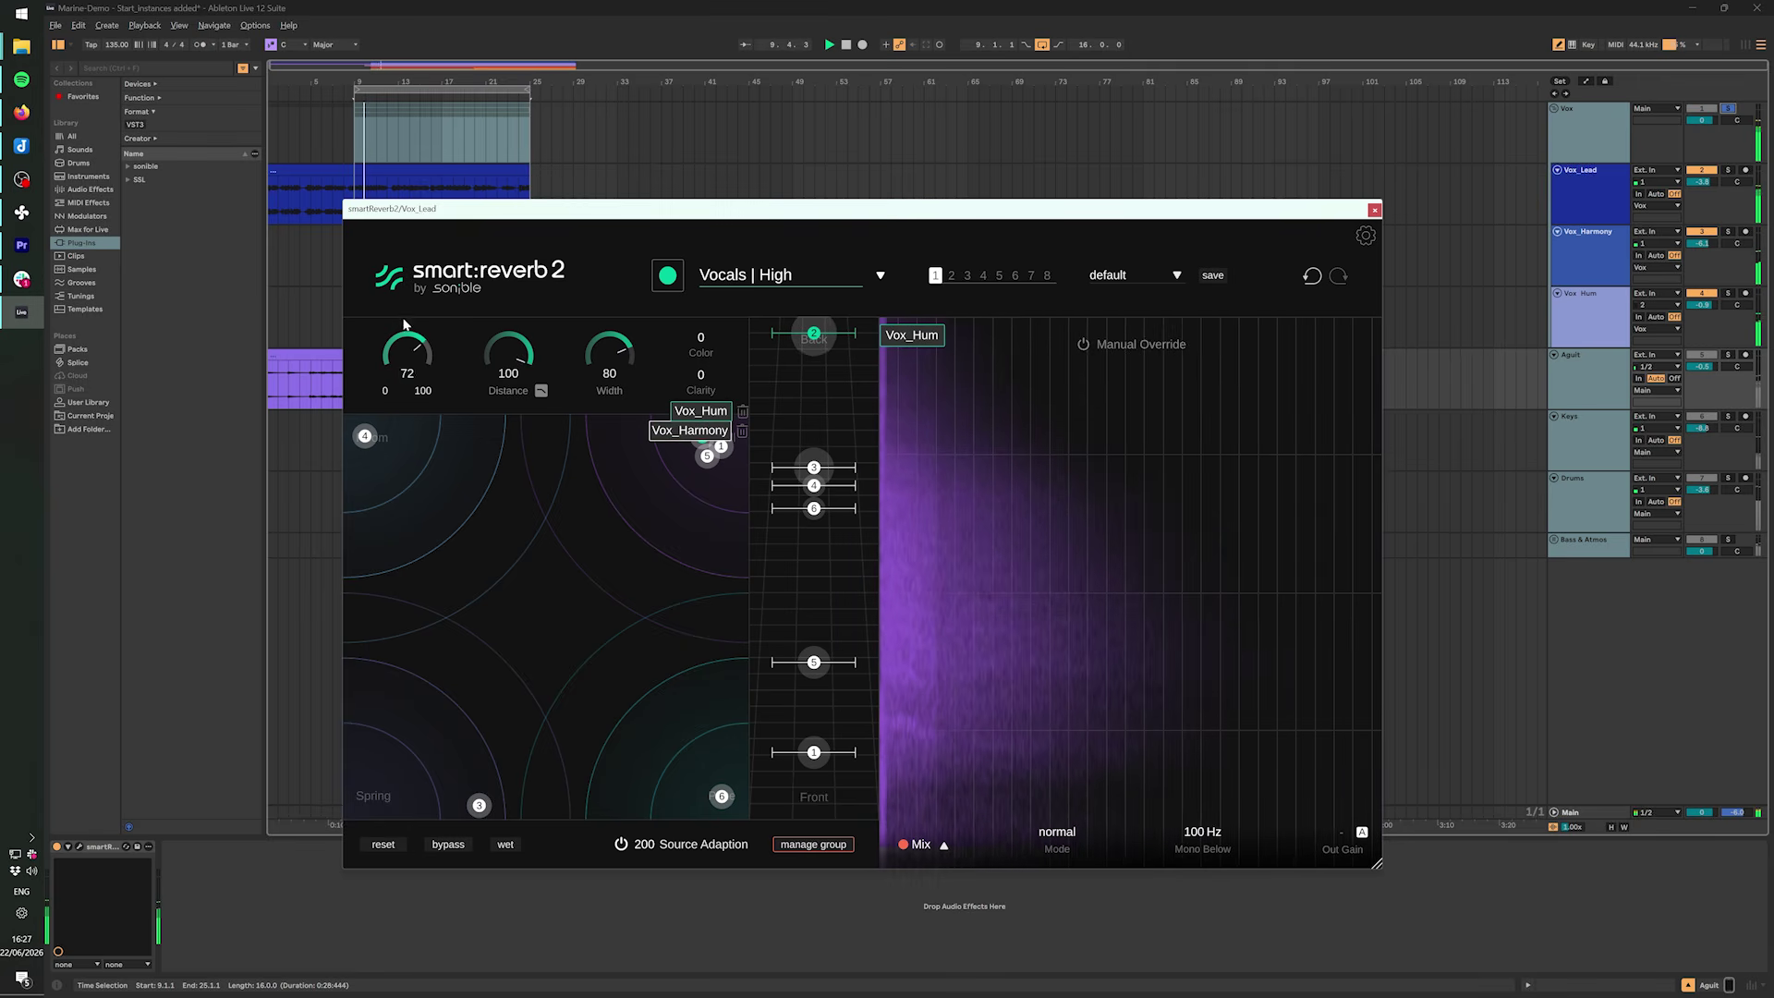
{"action": "left_click_drag", "start_coordinate": [403, 370], "coordinate": [413, 293]}
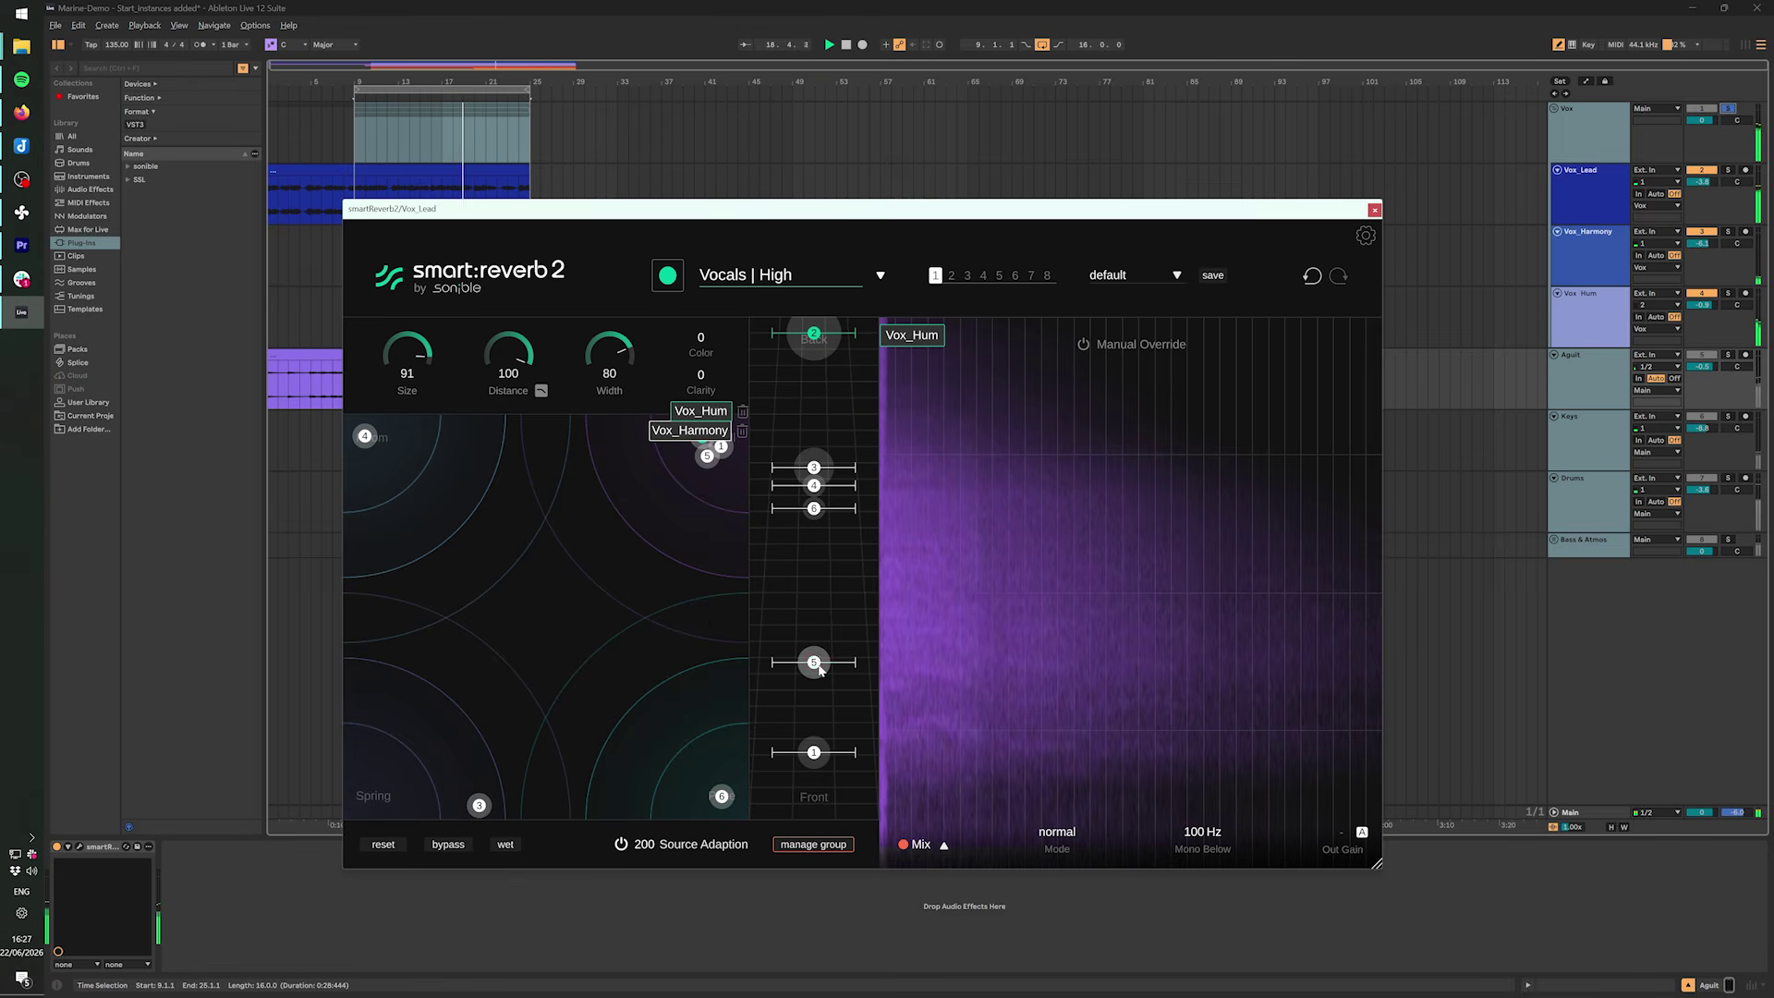
Move Vox_Harmony toward the back of the depth view, to a distance of about 75.
{"action": "left_click", "coordinate": [816, 663]}
{"action": "left_click_drag", "start_coordinate": [816, 663], "coordinate": [800, 523]}
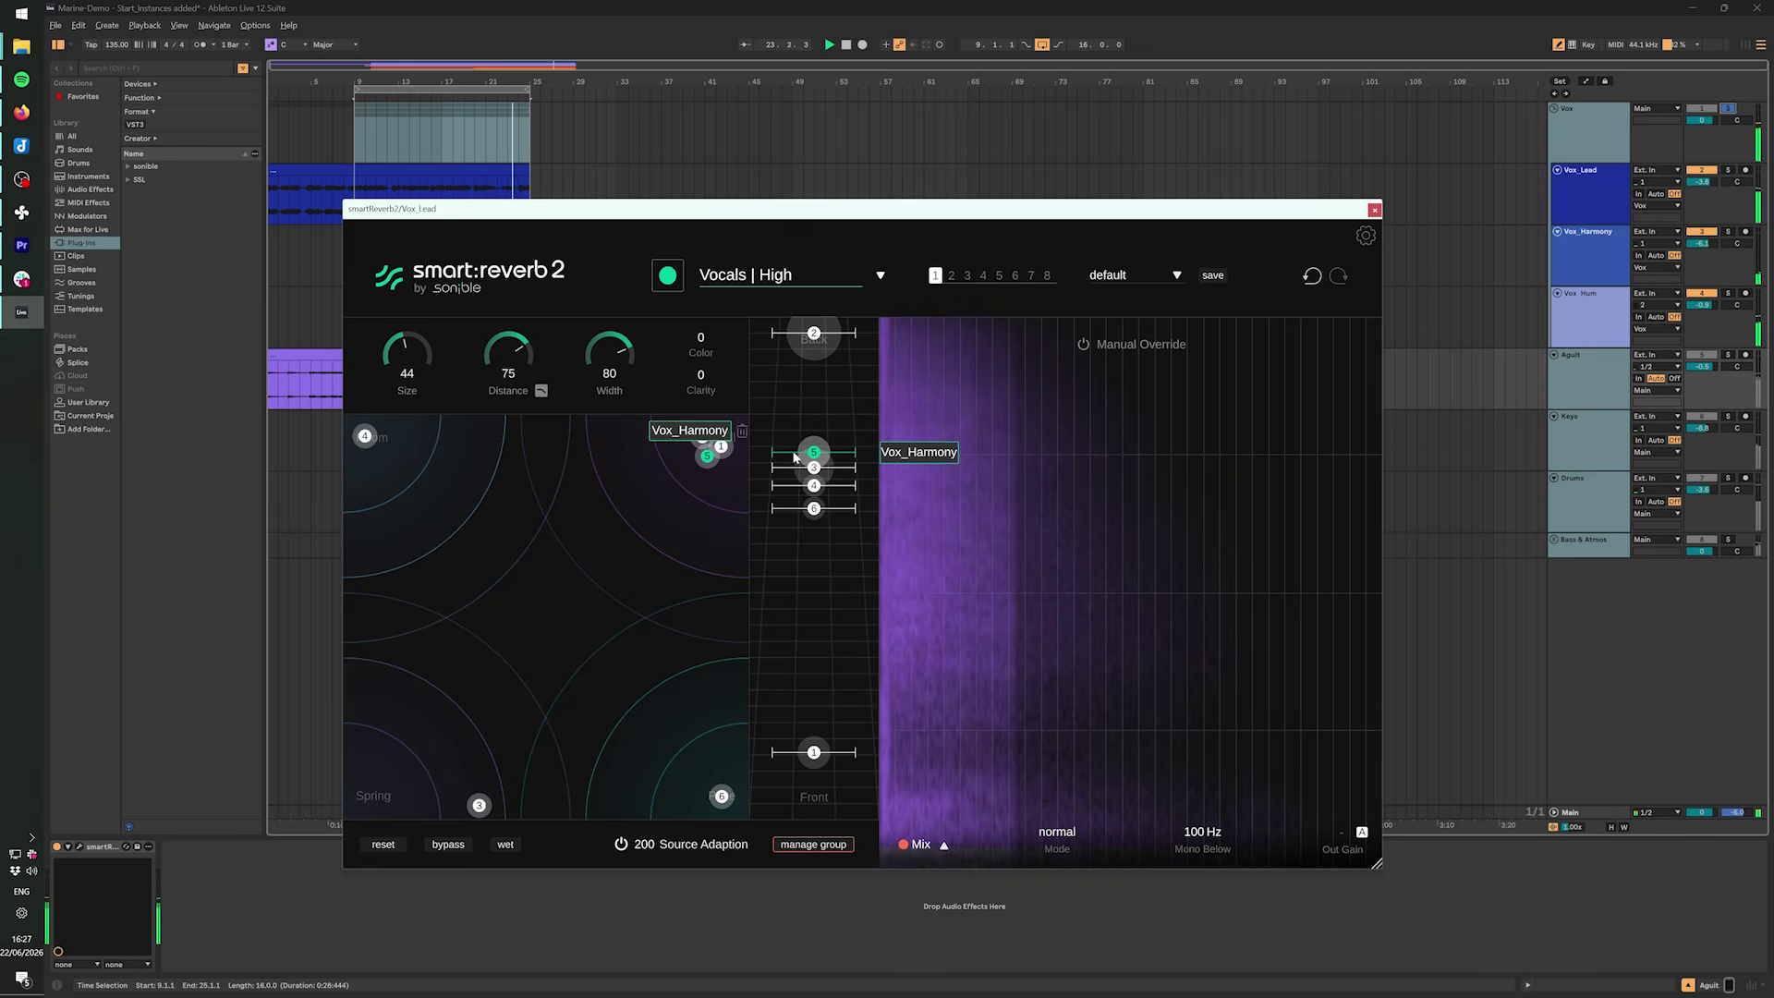
Set Vox_Harmony's reverb size to 75.
{"action": "left_click_drag", "start_coordinate": [415, 371], "coordinate": [415, 354]}
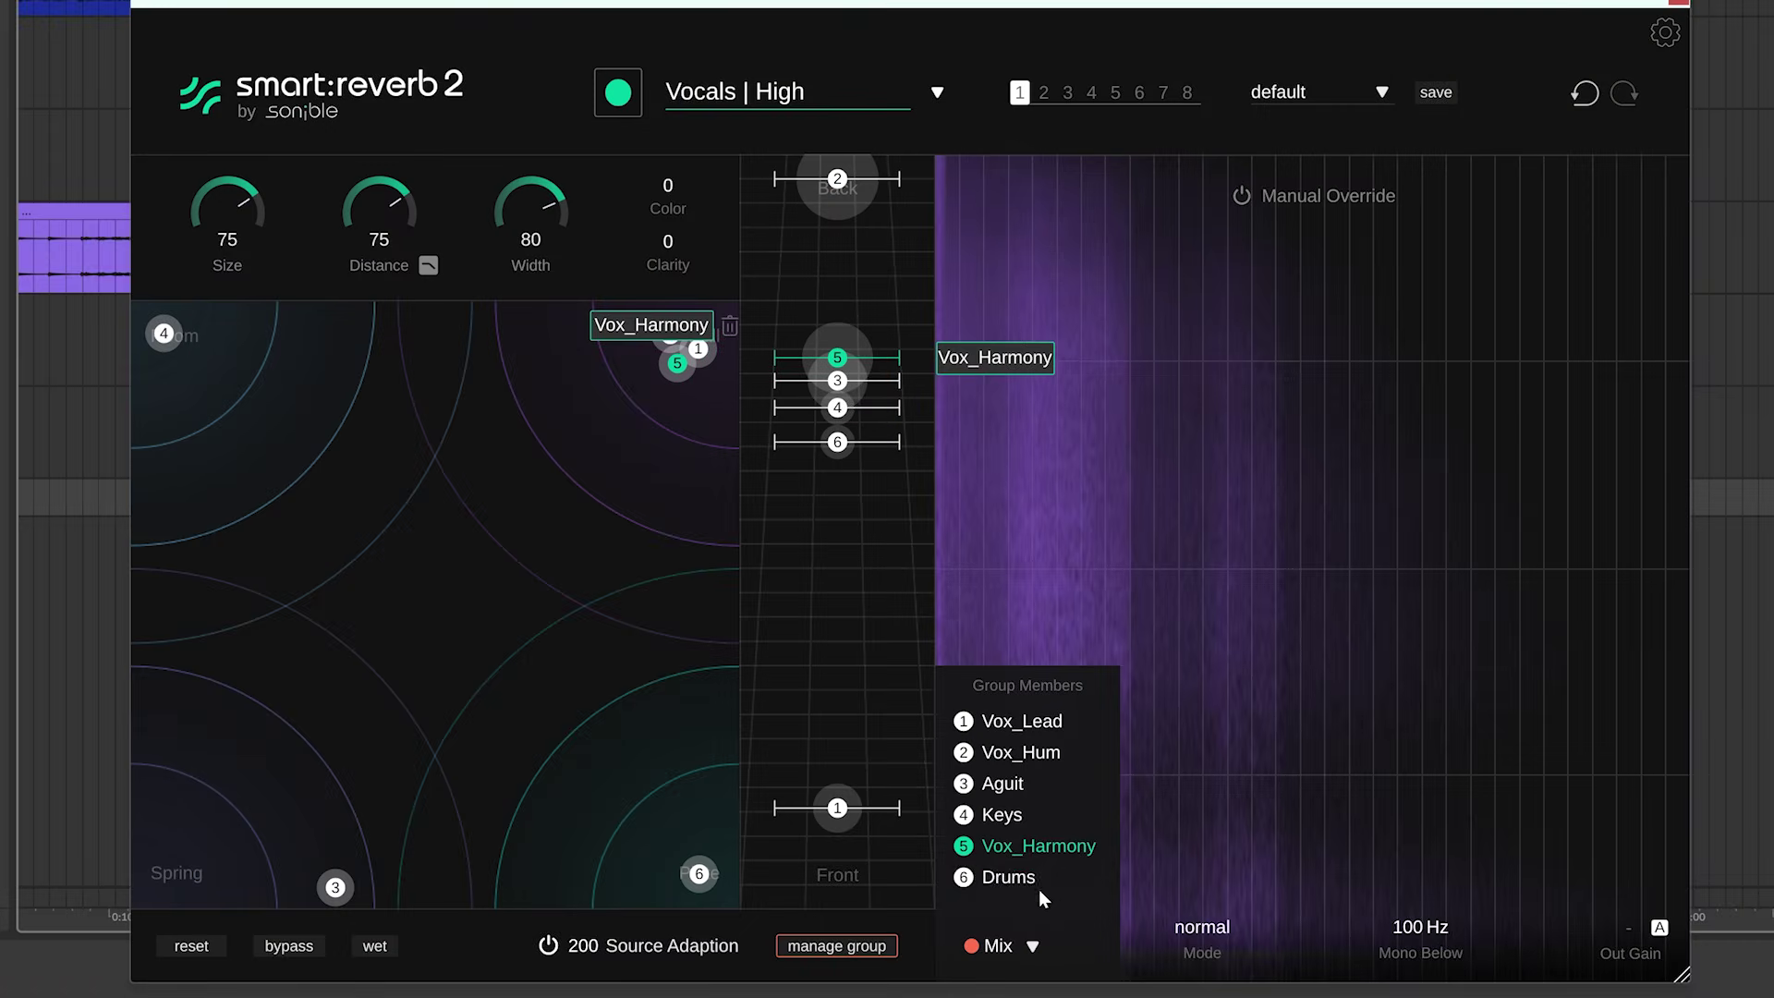
Bring Drums forward in the depth view to a distance slightly above 32, behind Vox_Lead.
{"action": "left_click", "coordinate": [1007, 878]}
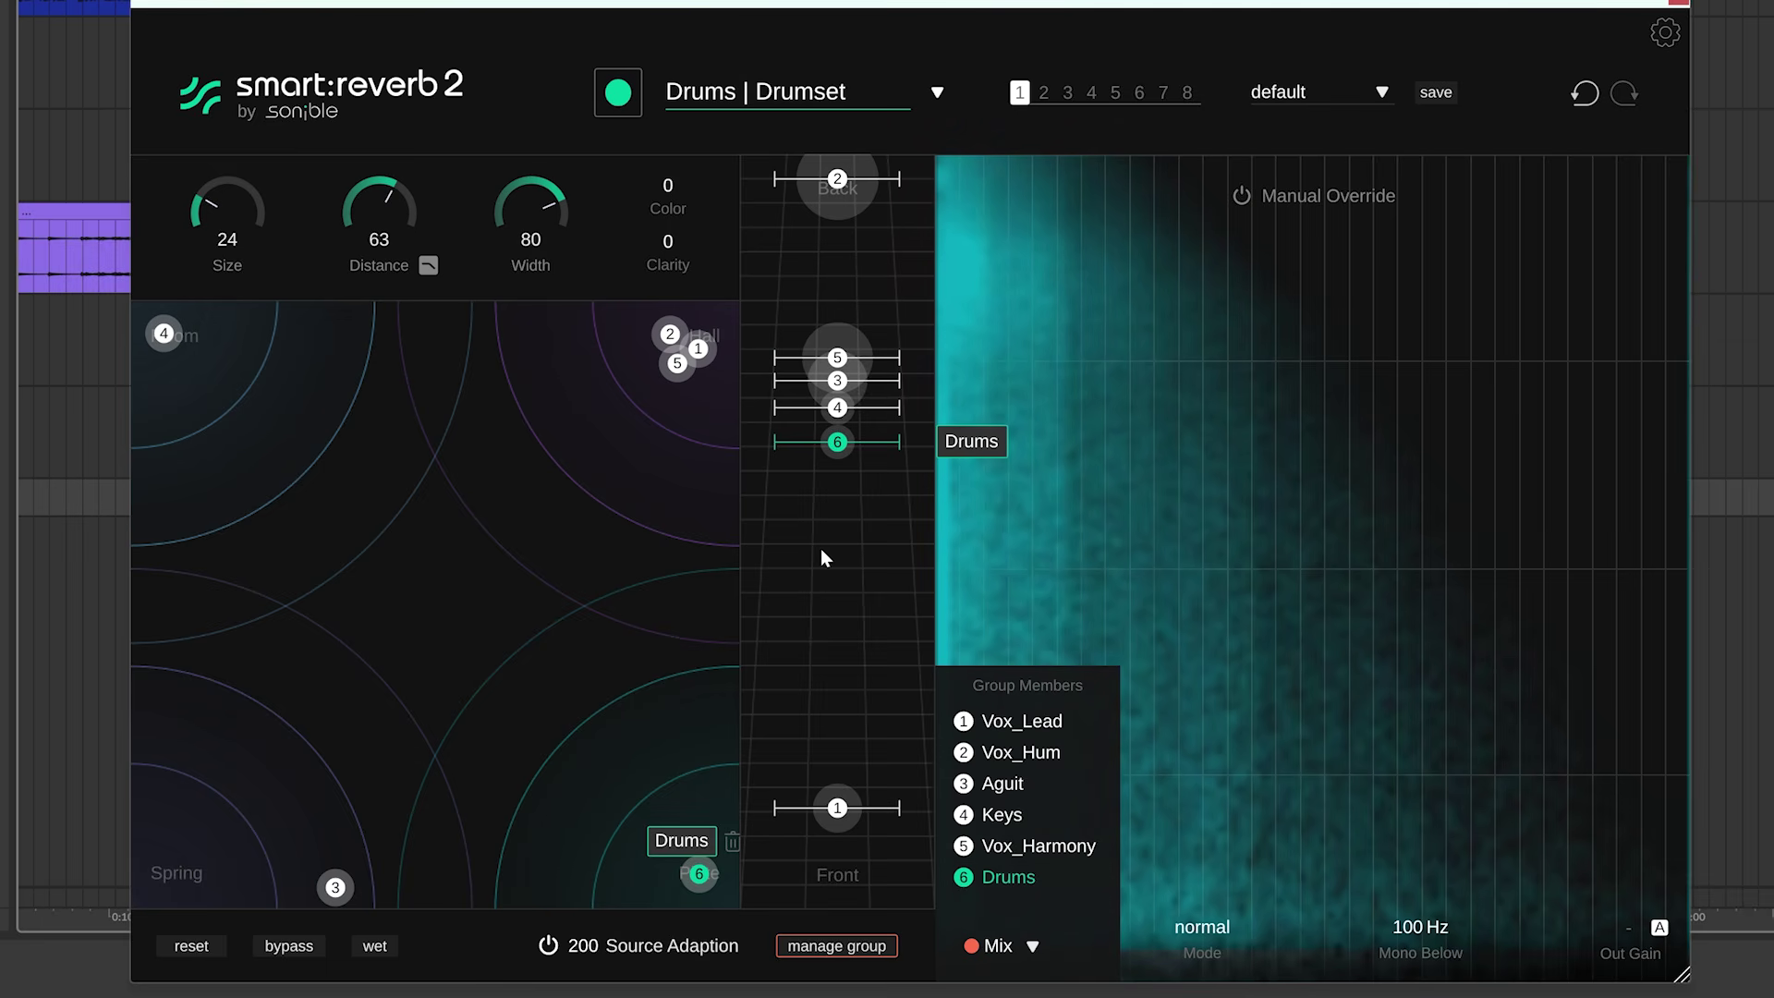
{"action": "left_click_drag", "start_coordinate": [848, 445], "coordinate": [848, 662]}
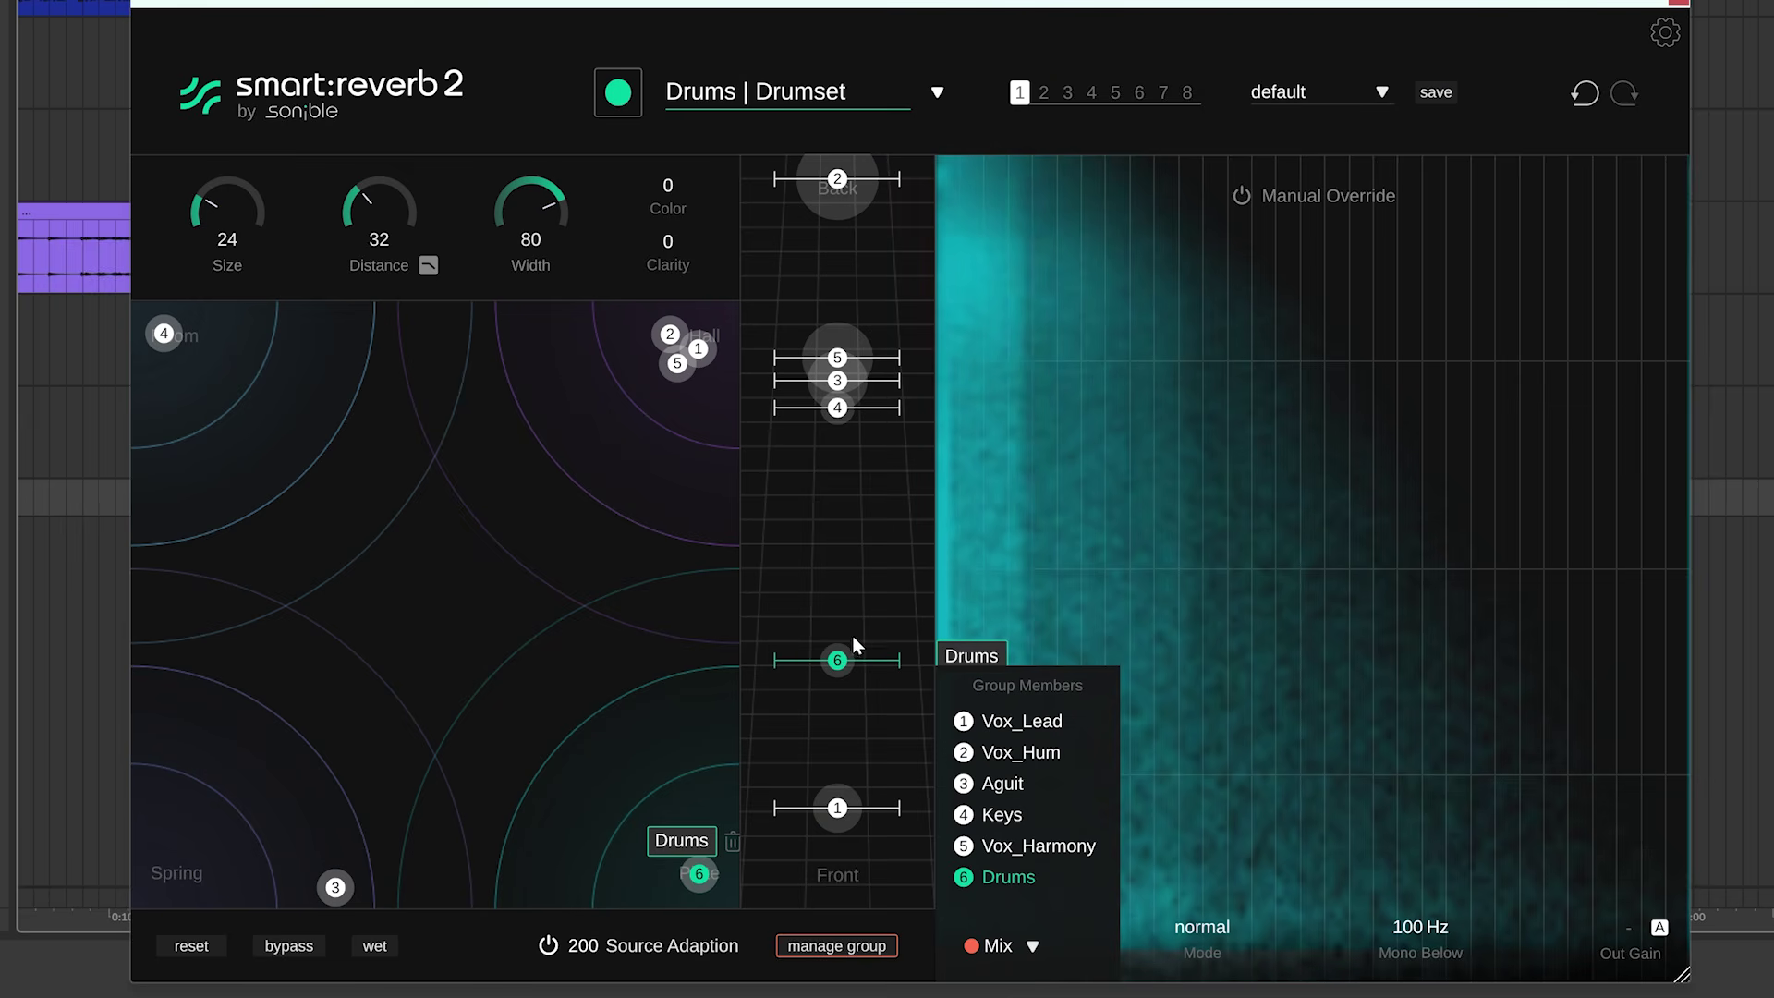
{"action": "mouse_move", "coordinate": [848, 641]}
{"action": "left_mouse_down"}
{"action": "mouse_move", "coordinate": [847, 672]}
{"action": "mouse_move", "coordinate": [840, 640]}
{"action": "left_mouse_up"}
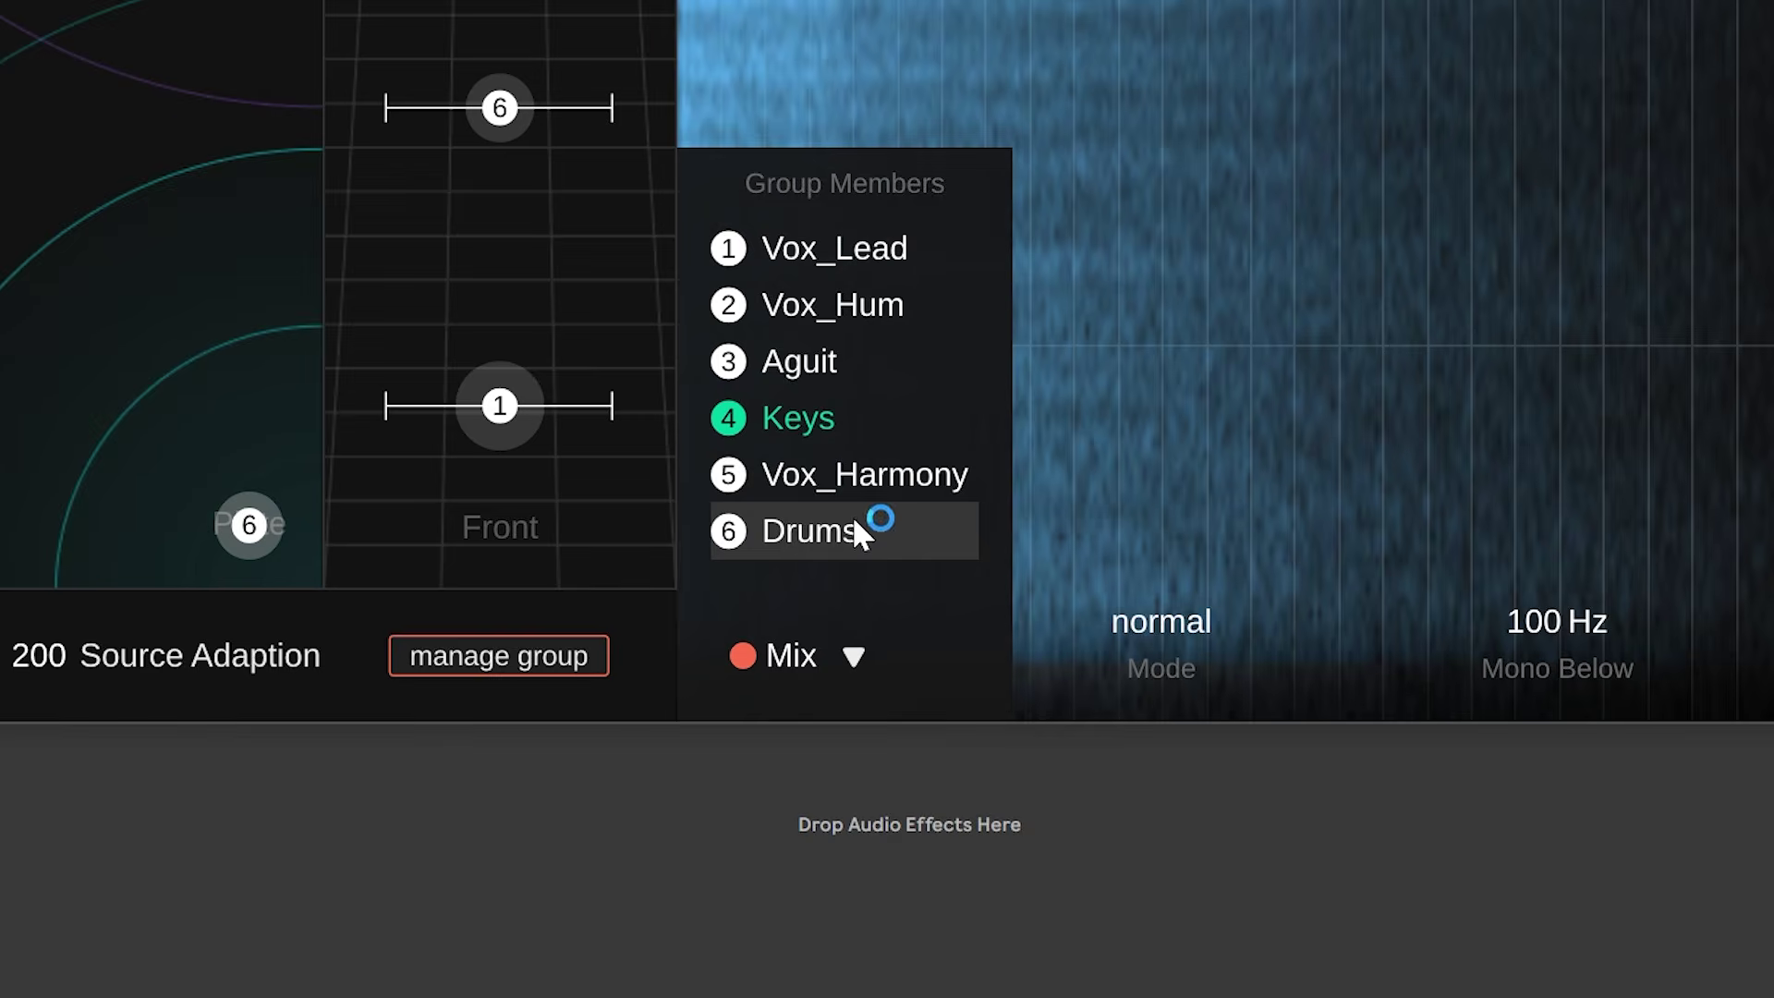
Bring Aguit forward in the depth view to a distance of 38, just behind Drums, with a size of 67.
{"action": "left_click", "coordinate": [863, 360]}
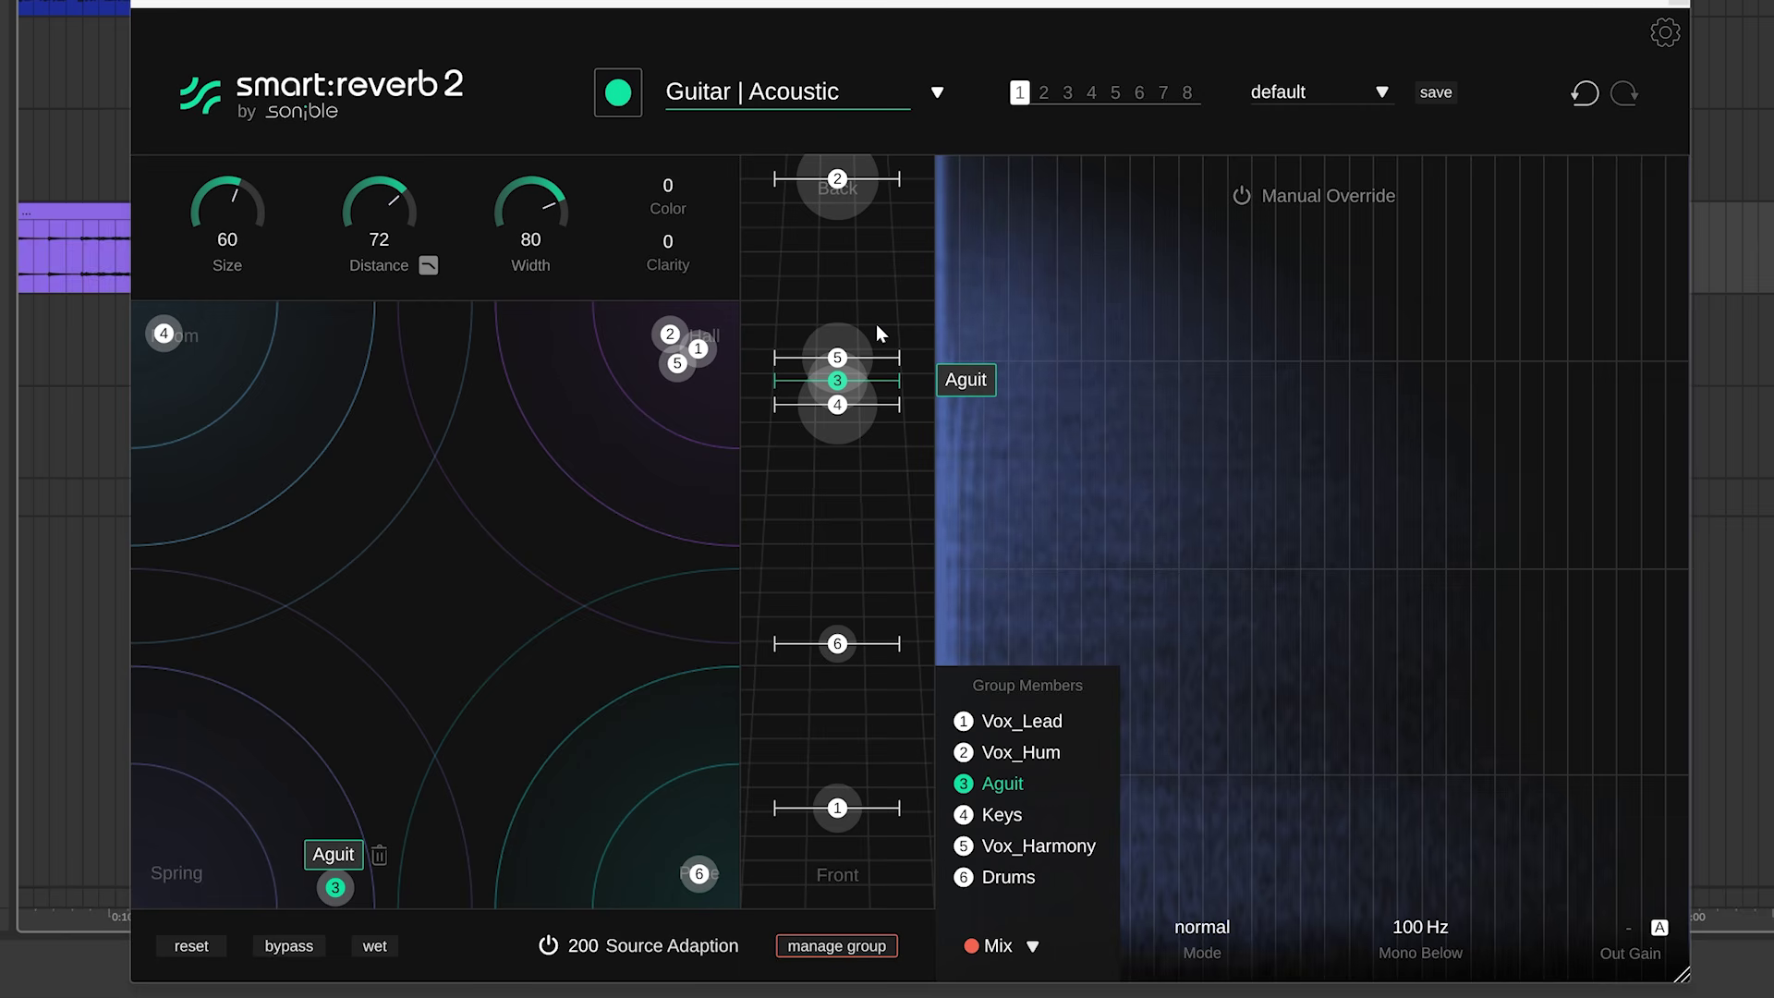
{"action": "left_click_drag", "start_coordinate": [840, 379], "coordinate": [852, 573]}
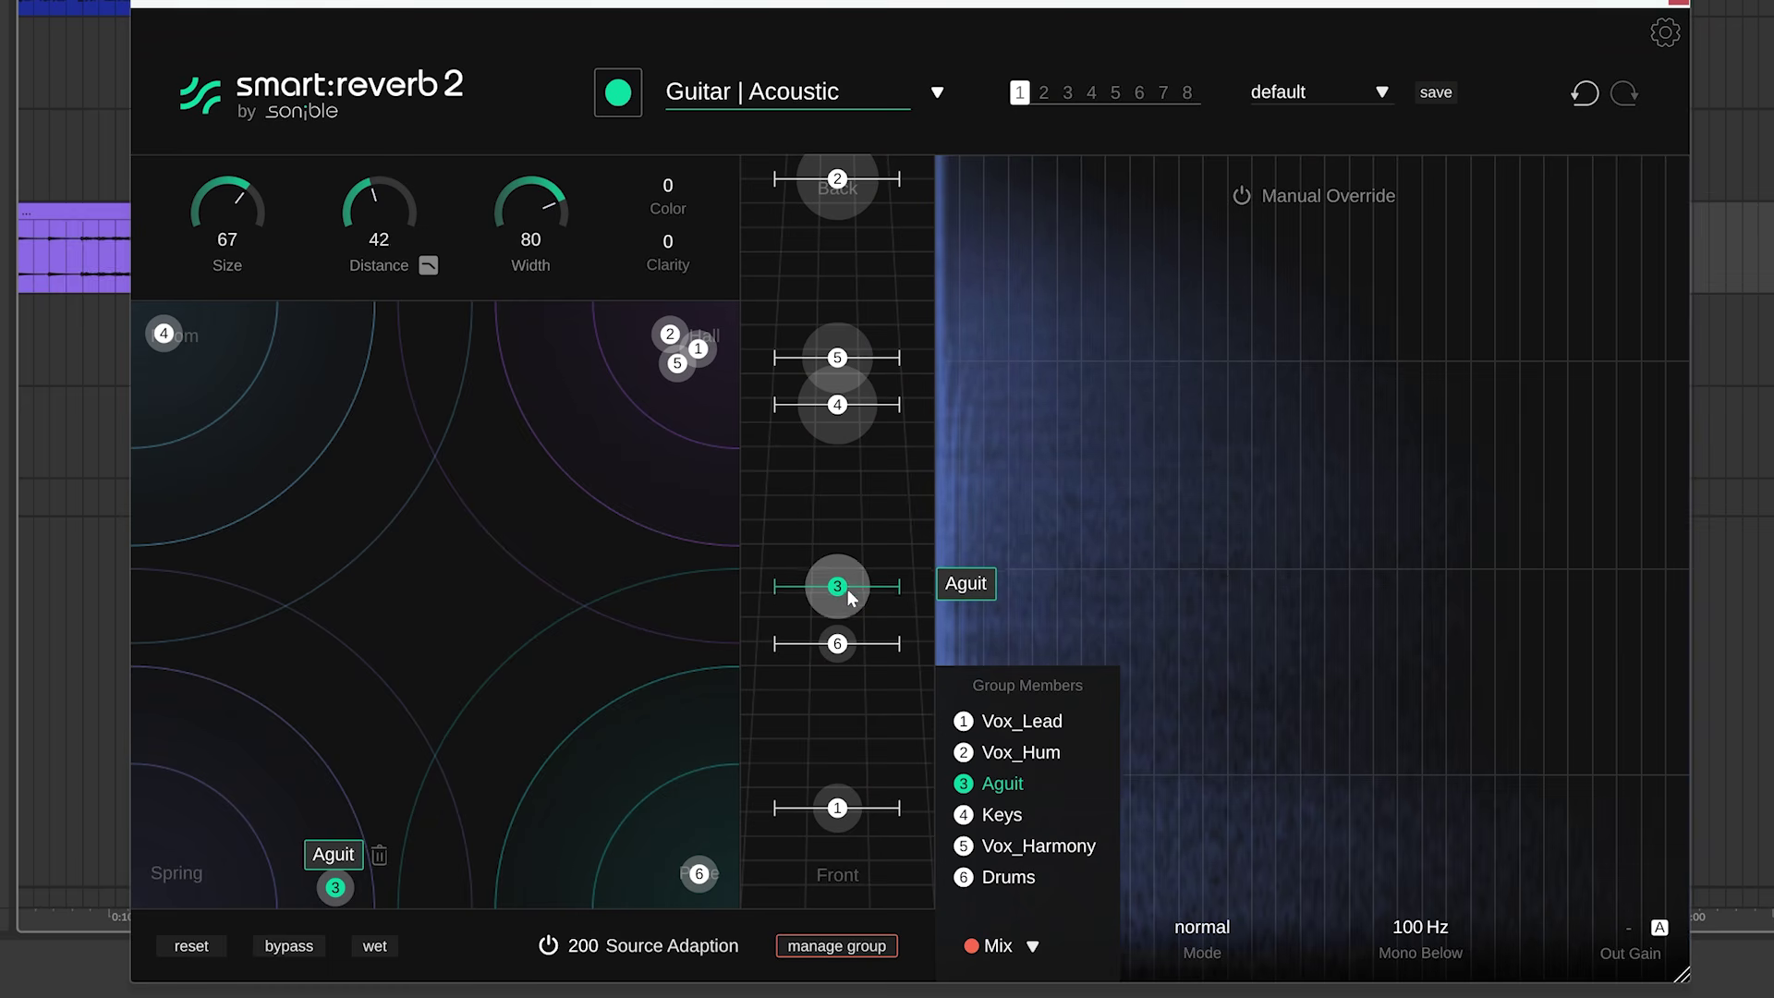
{"action": "left_click_drag", "start_coordinate": [852, 597], "coordinate": [852, 617]}
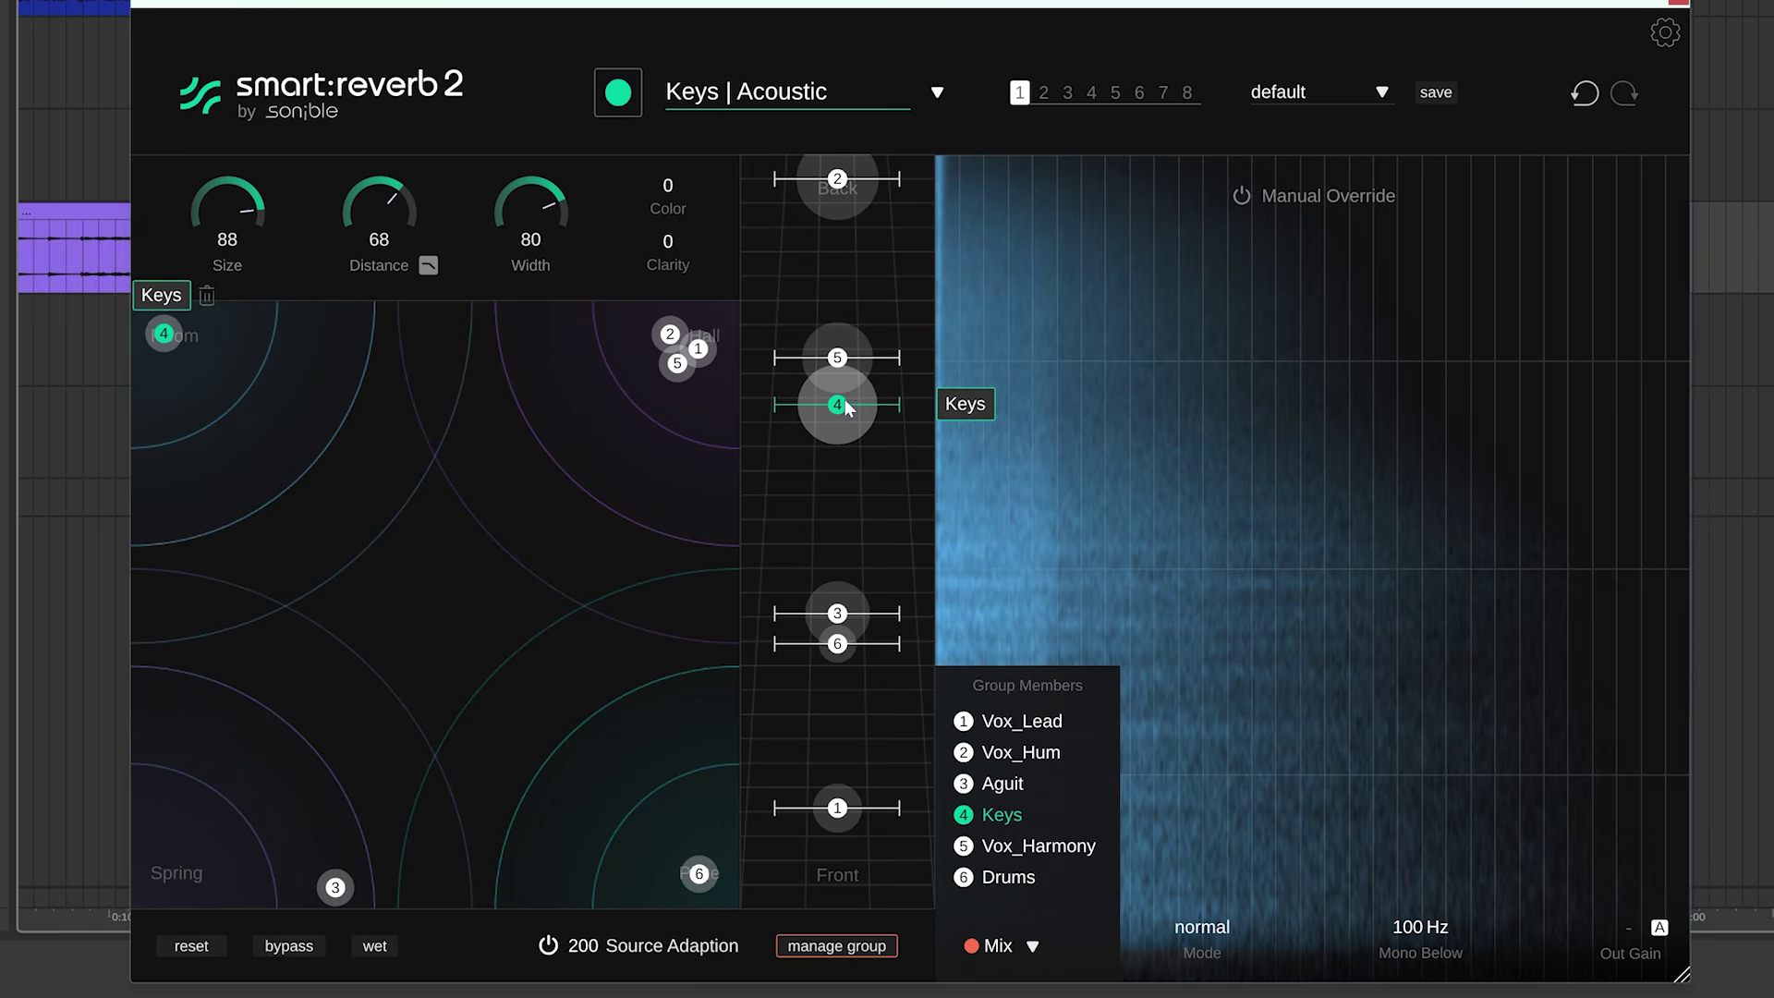
Bring Keys forward in the depth view to between Drums and Vox_Lead, and reduce its size.
{"action": "left_click_drag", "start_coordinate": [842, 409], "coordinate": [841, 759]}
{"action": "left_click_drag", "start_coordinate": [246, 219], "coordinate": [253, 374]}
Push Aguit toward the back of the depth view to a distance of 87 and set its size to 99.
{"action": "left_click", "coordinate": [989, 785]}
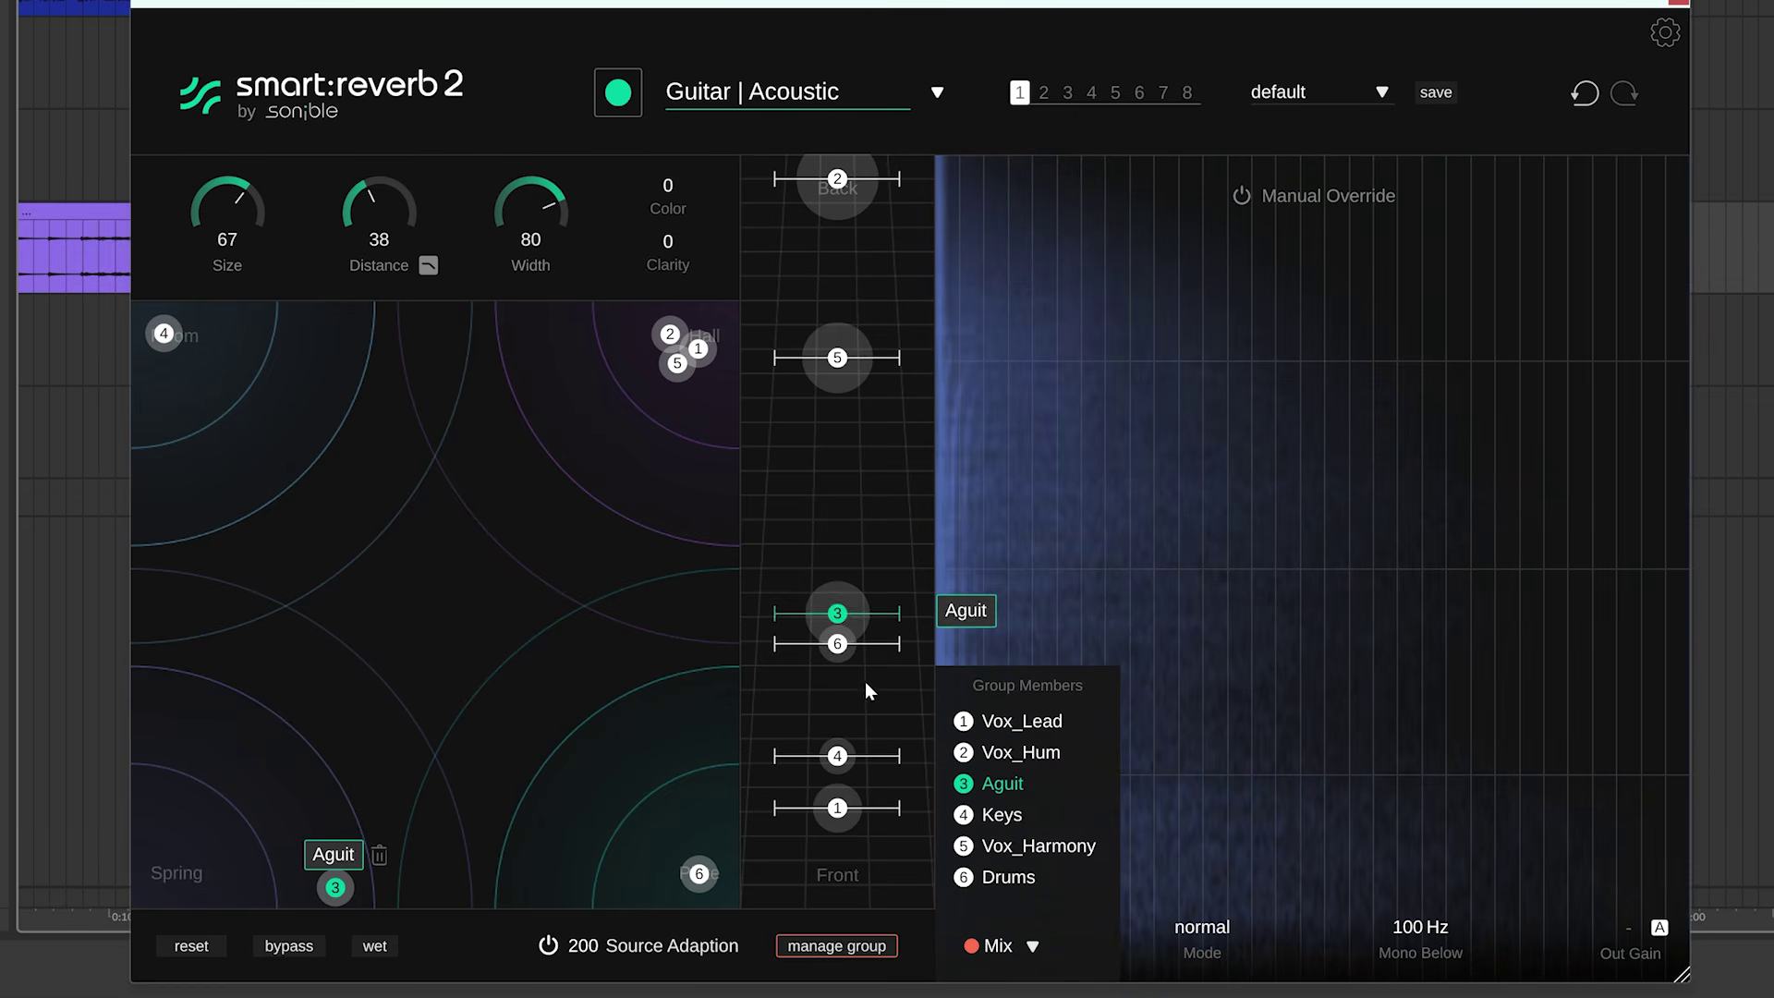
{"action": "left_click_drag", "start_coordinate": [839, 607], "coordinate": [839, 293]}
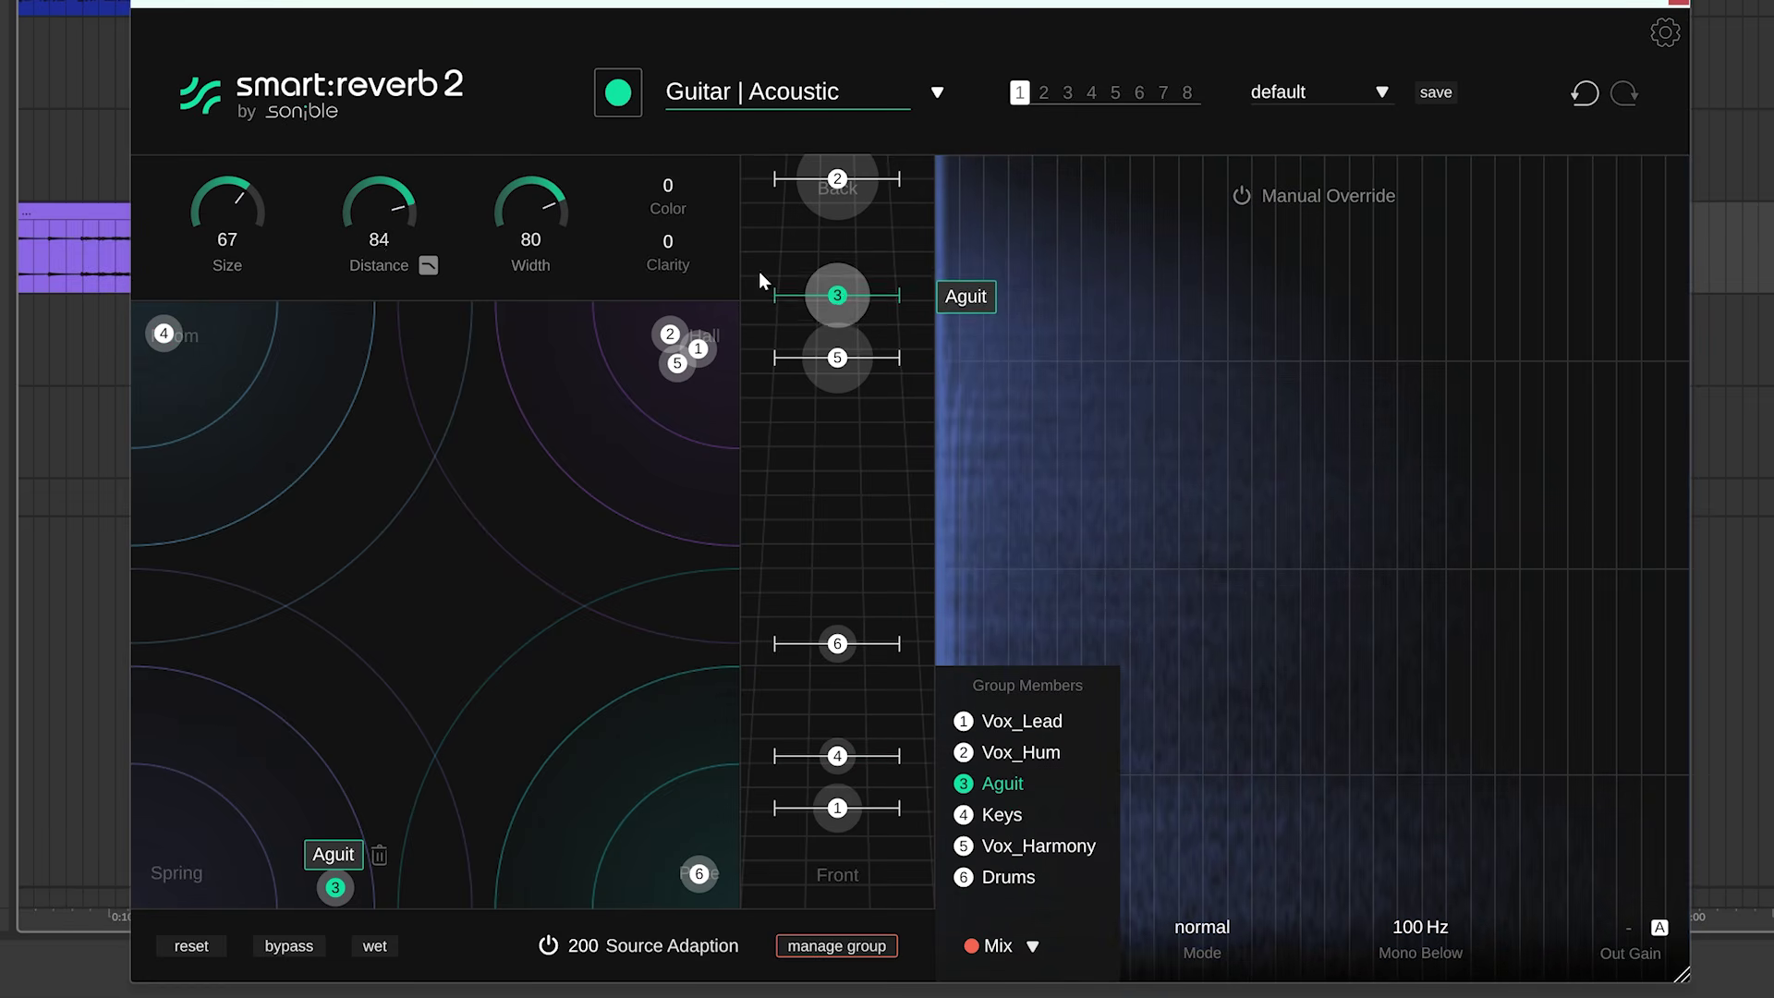
{"action": "left_click_drag", "start_coordinate": [376, 237], "coordinate": [368, 218]}
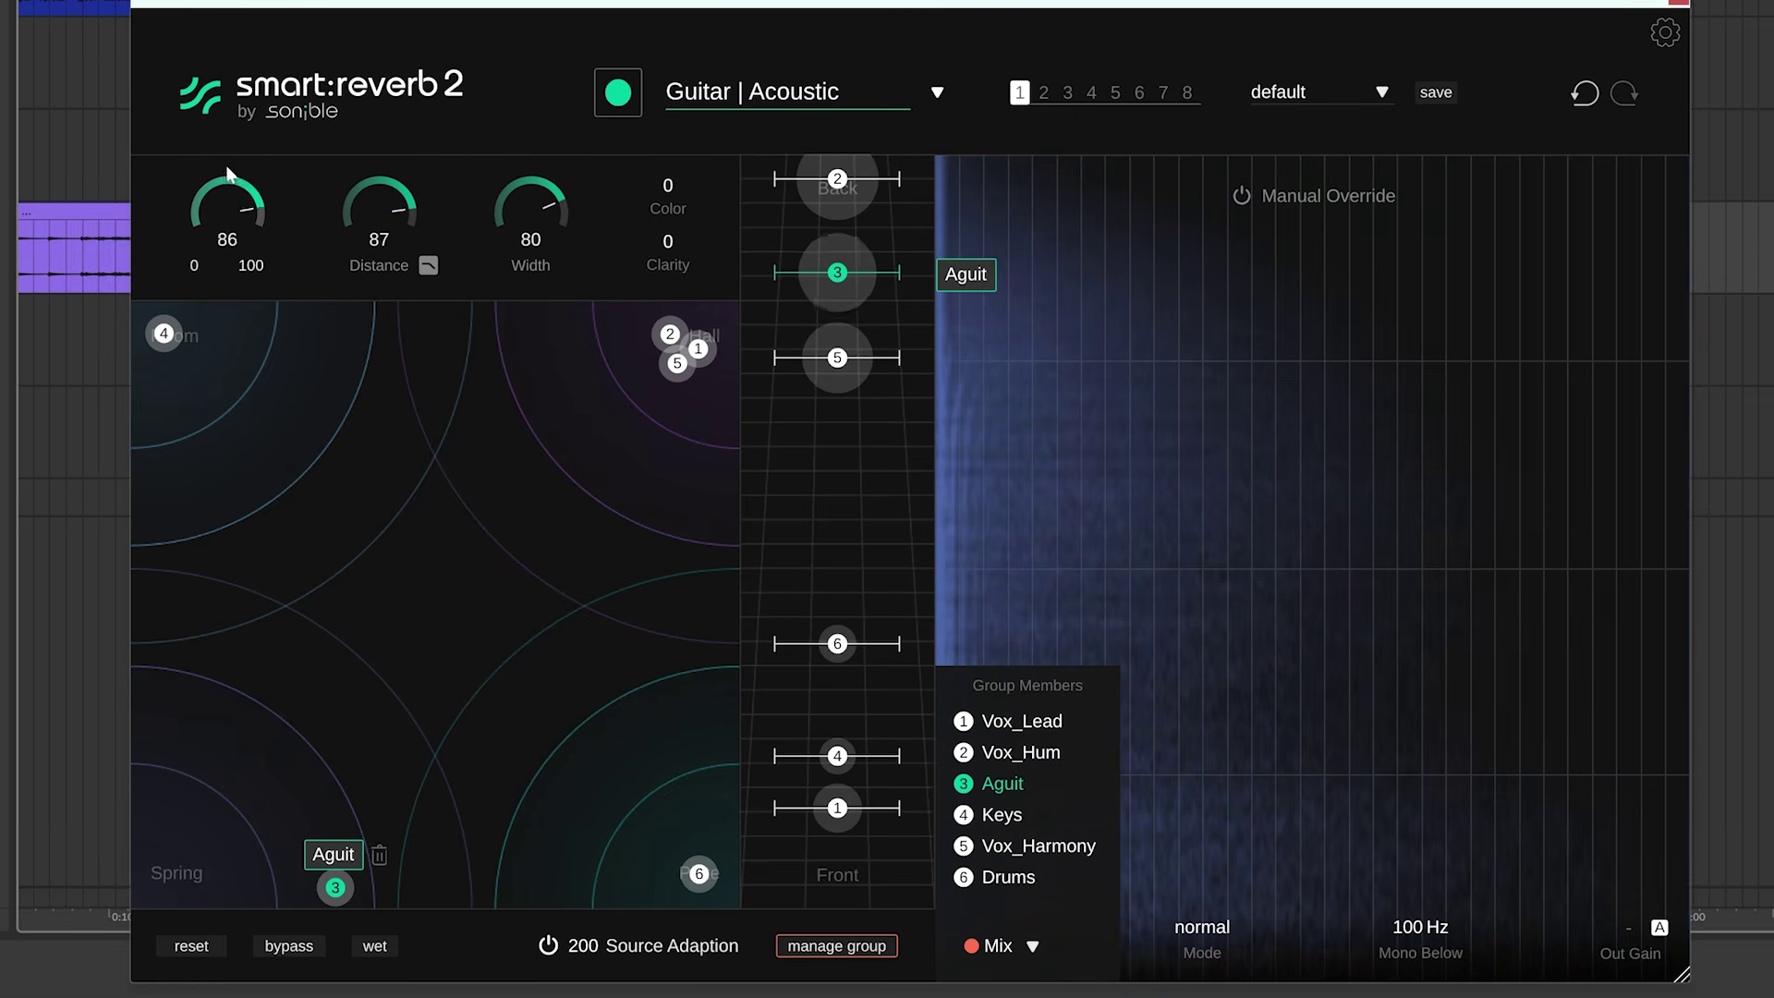
{"action": "left_click_drag", "start_coordinate": [229, 173], "coordinate": [230, 155]}
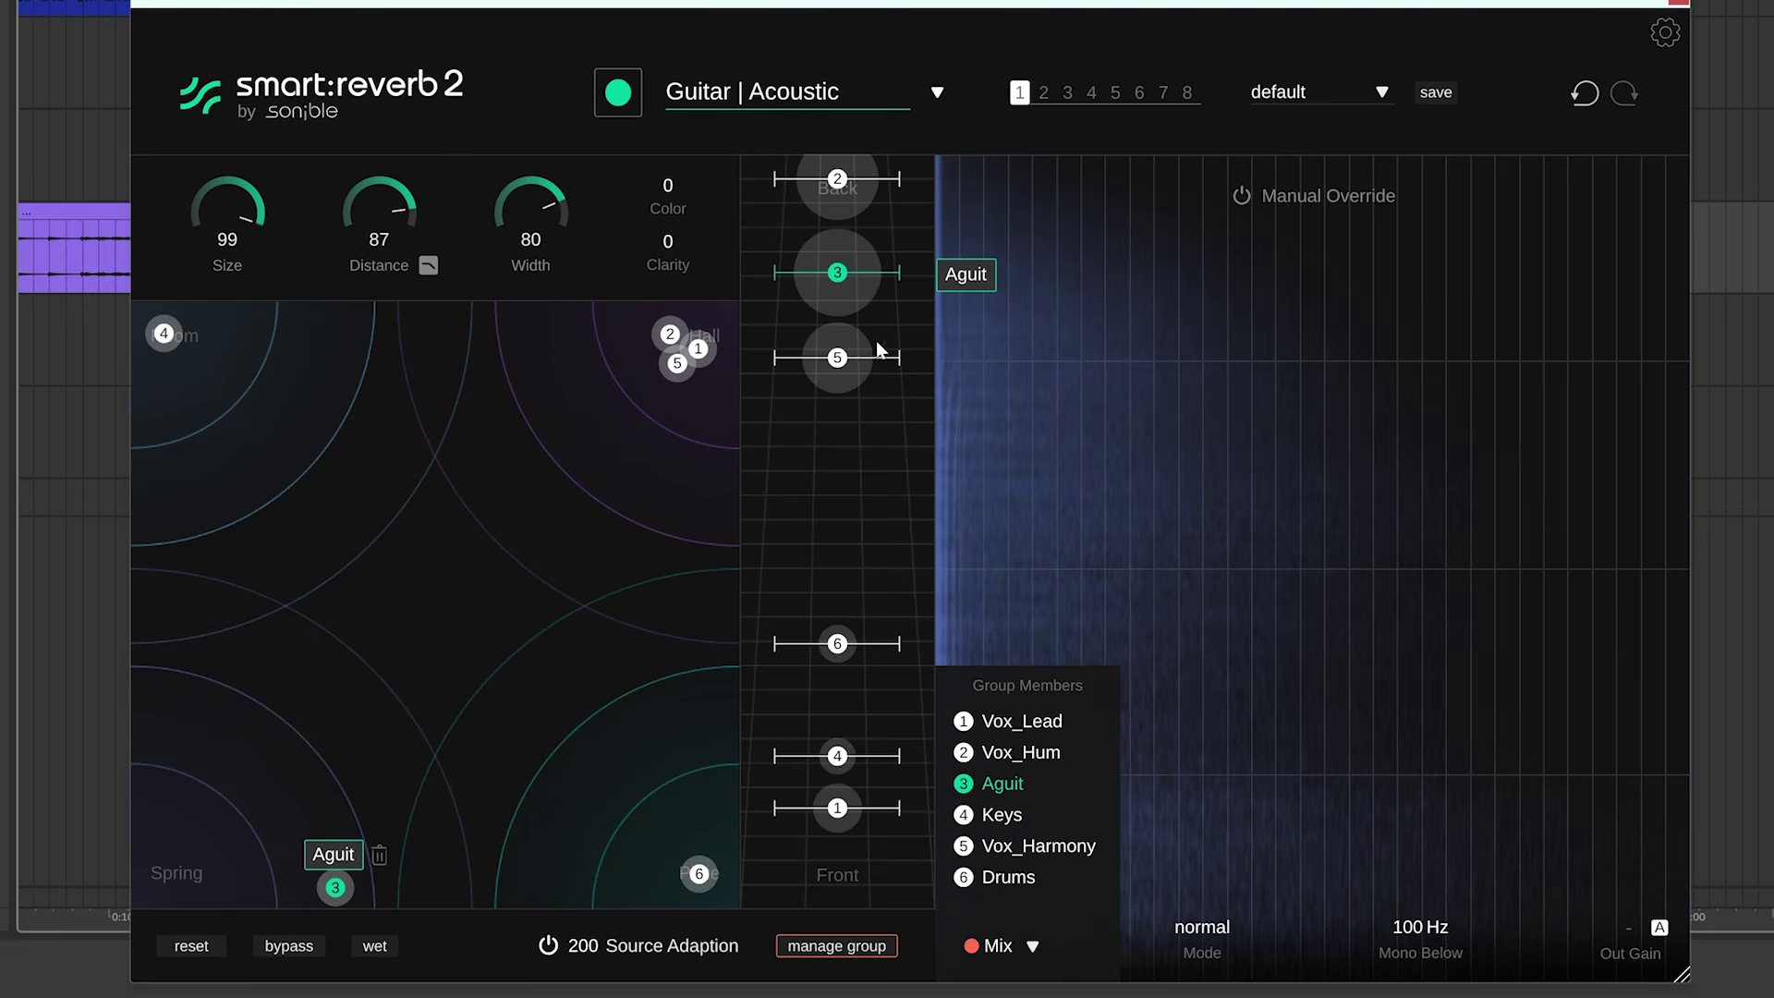
Move Vox_Hum, Aguit and Vox_Harmony together forward and back to an average distance of 86, and sweep their shared size down to 38 and up.
{"action": "left_click_drag", "start_coordinate": [861, 471], "coordinate": [839, 552]}
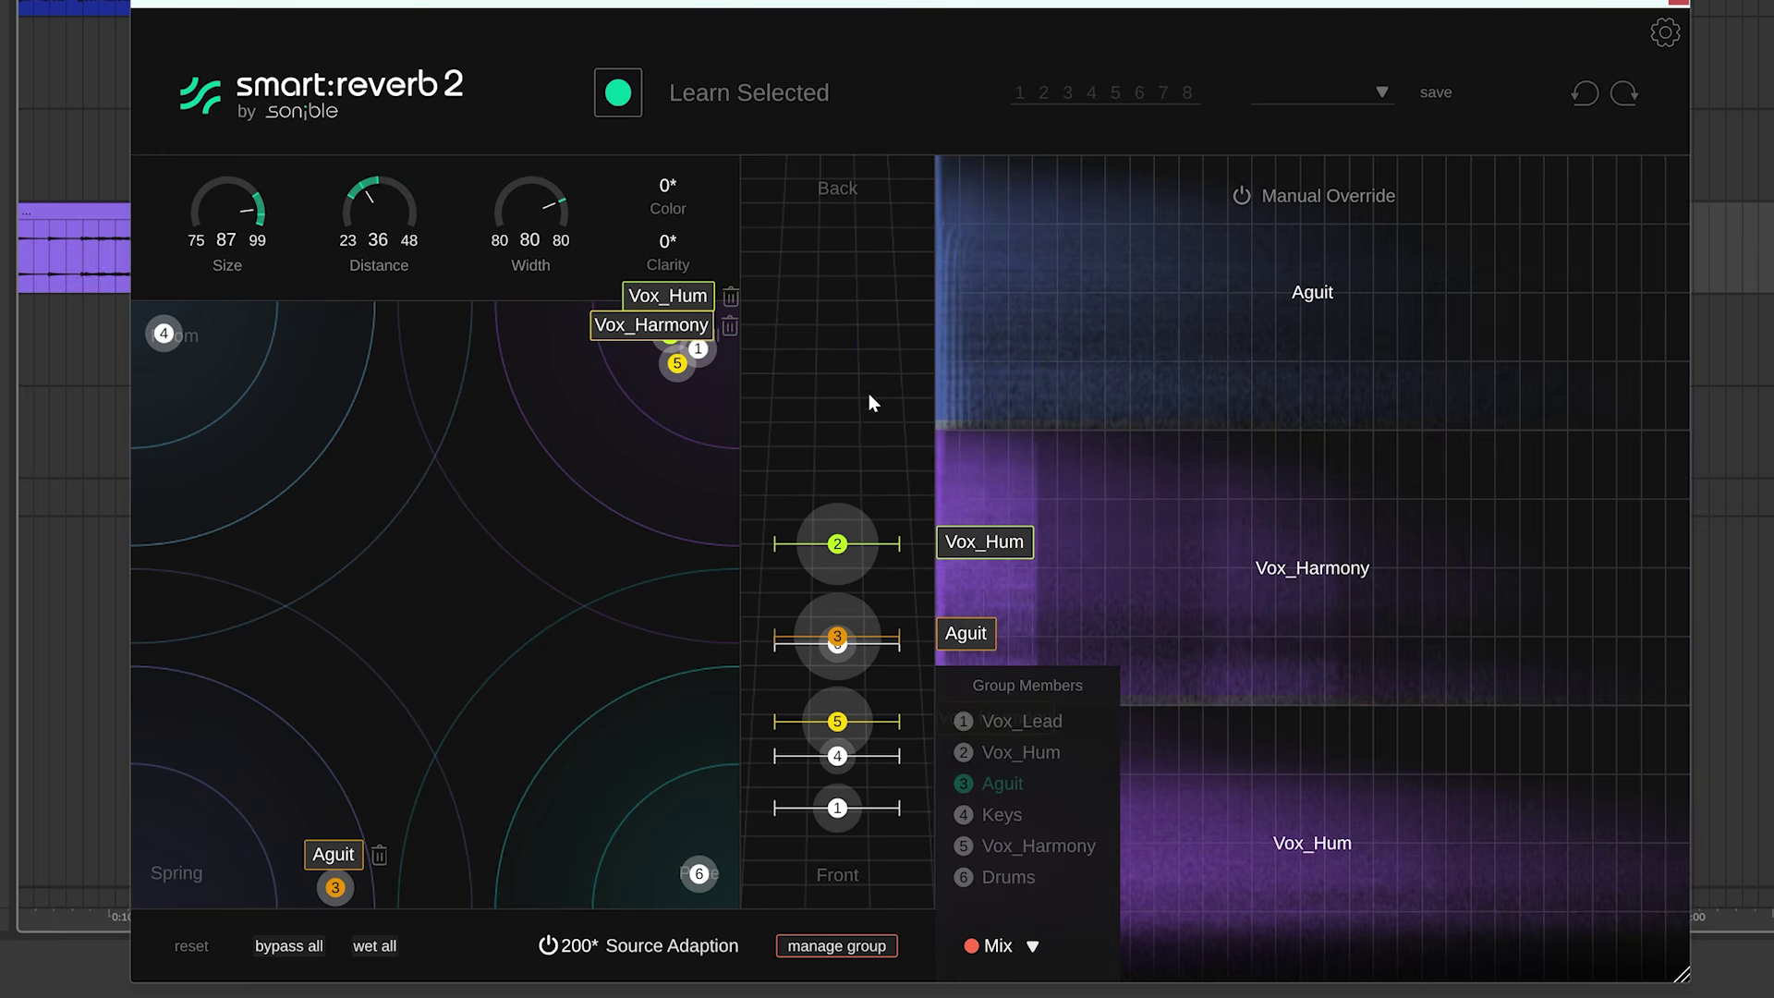
{"action": "left_click_drag", "start_coordinate": [837, 543], "coordinate": [811, 192]}
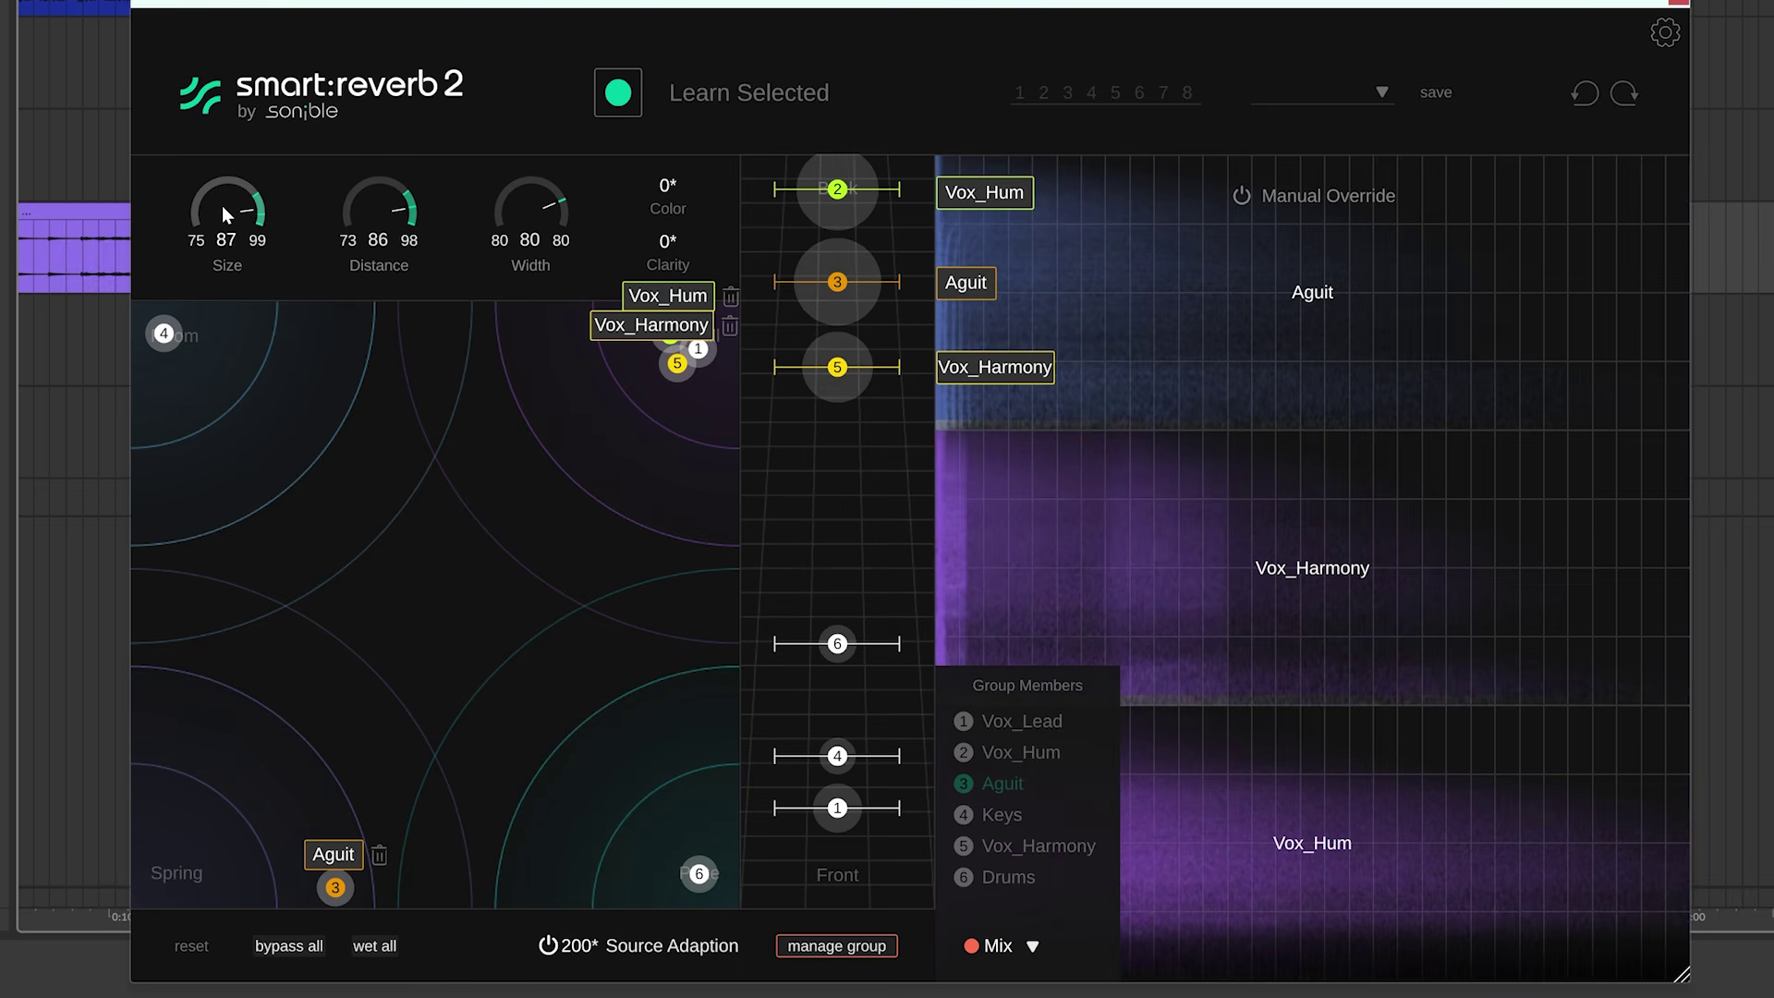
{"action": "left_click_drag", "start_coordinate": [224, 203], "coordinate": [237, 306]}
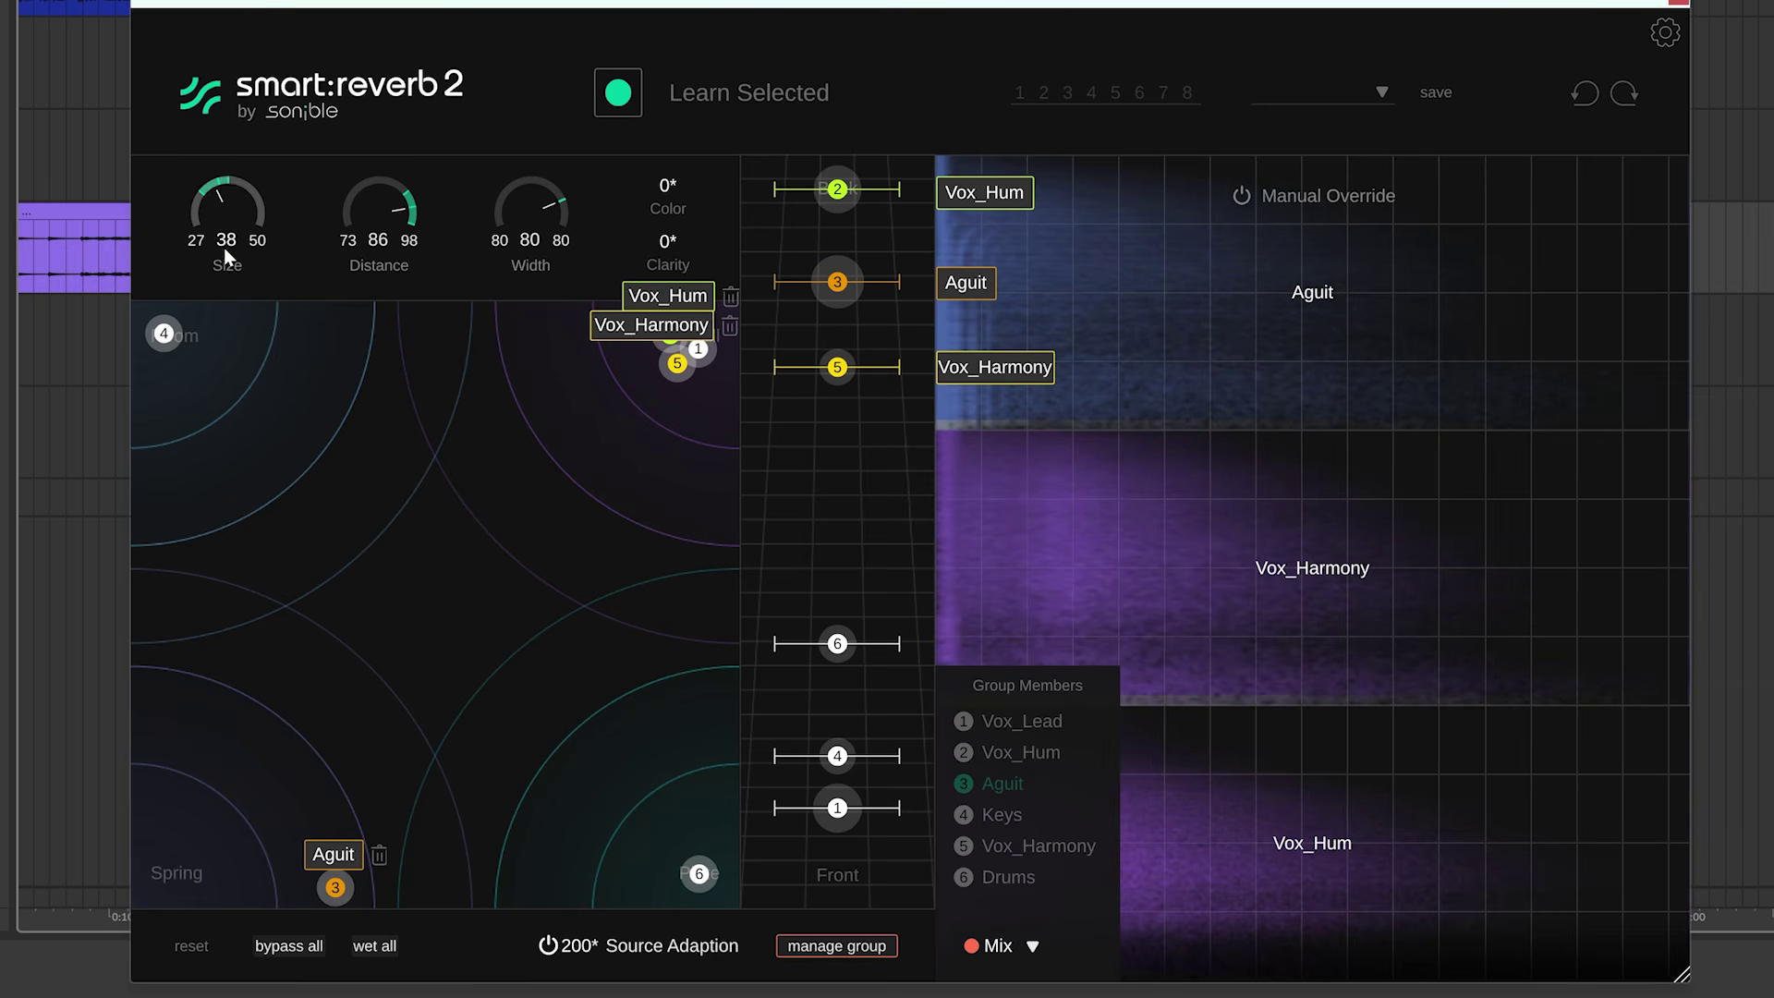
{"action": "left_click_drag", "start_coordinate": [222, 231], "coordinate": [211, 158]}
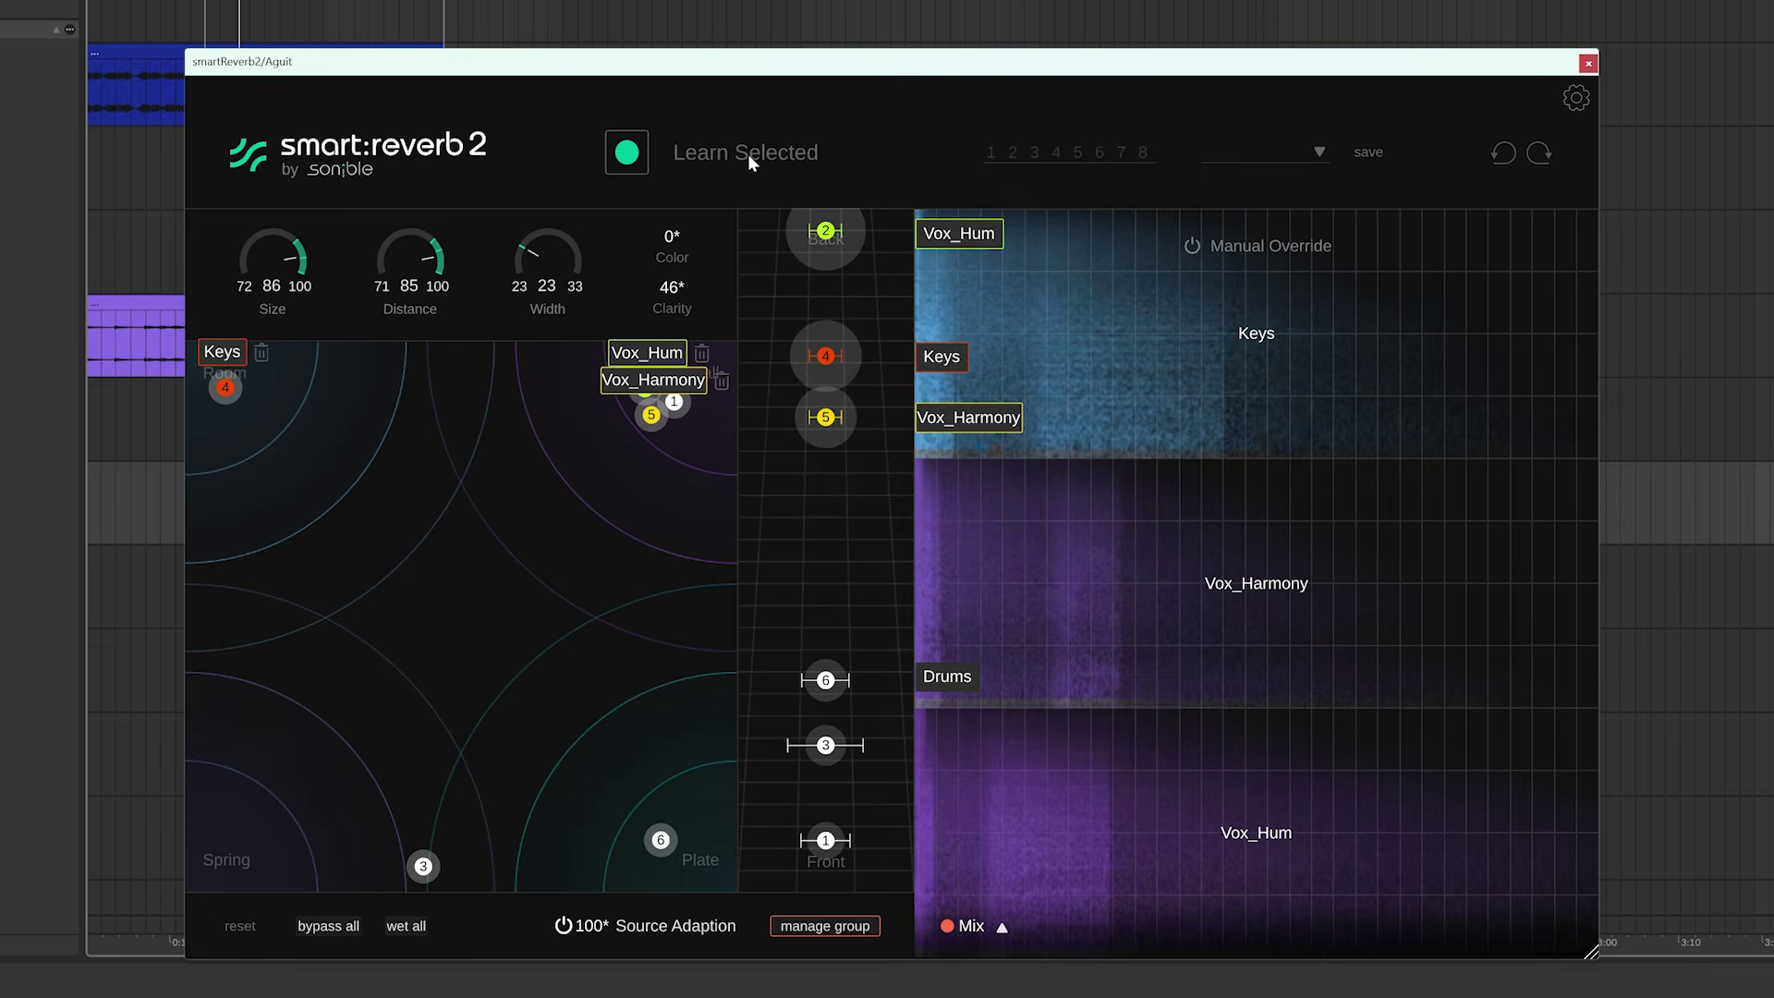
Widen Keys, Vox_Harmony and Vox_Hum together to an average width of about 83.
{"action": "left_click_drag", "start_coordinate": [550, 277], "coordinate": [530, 196]}
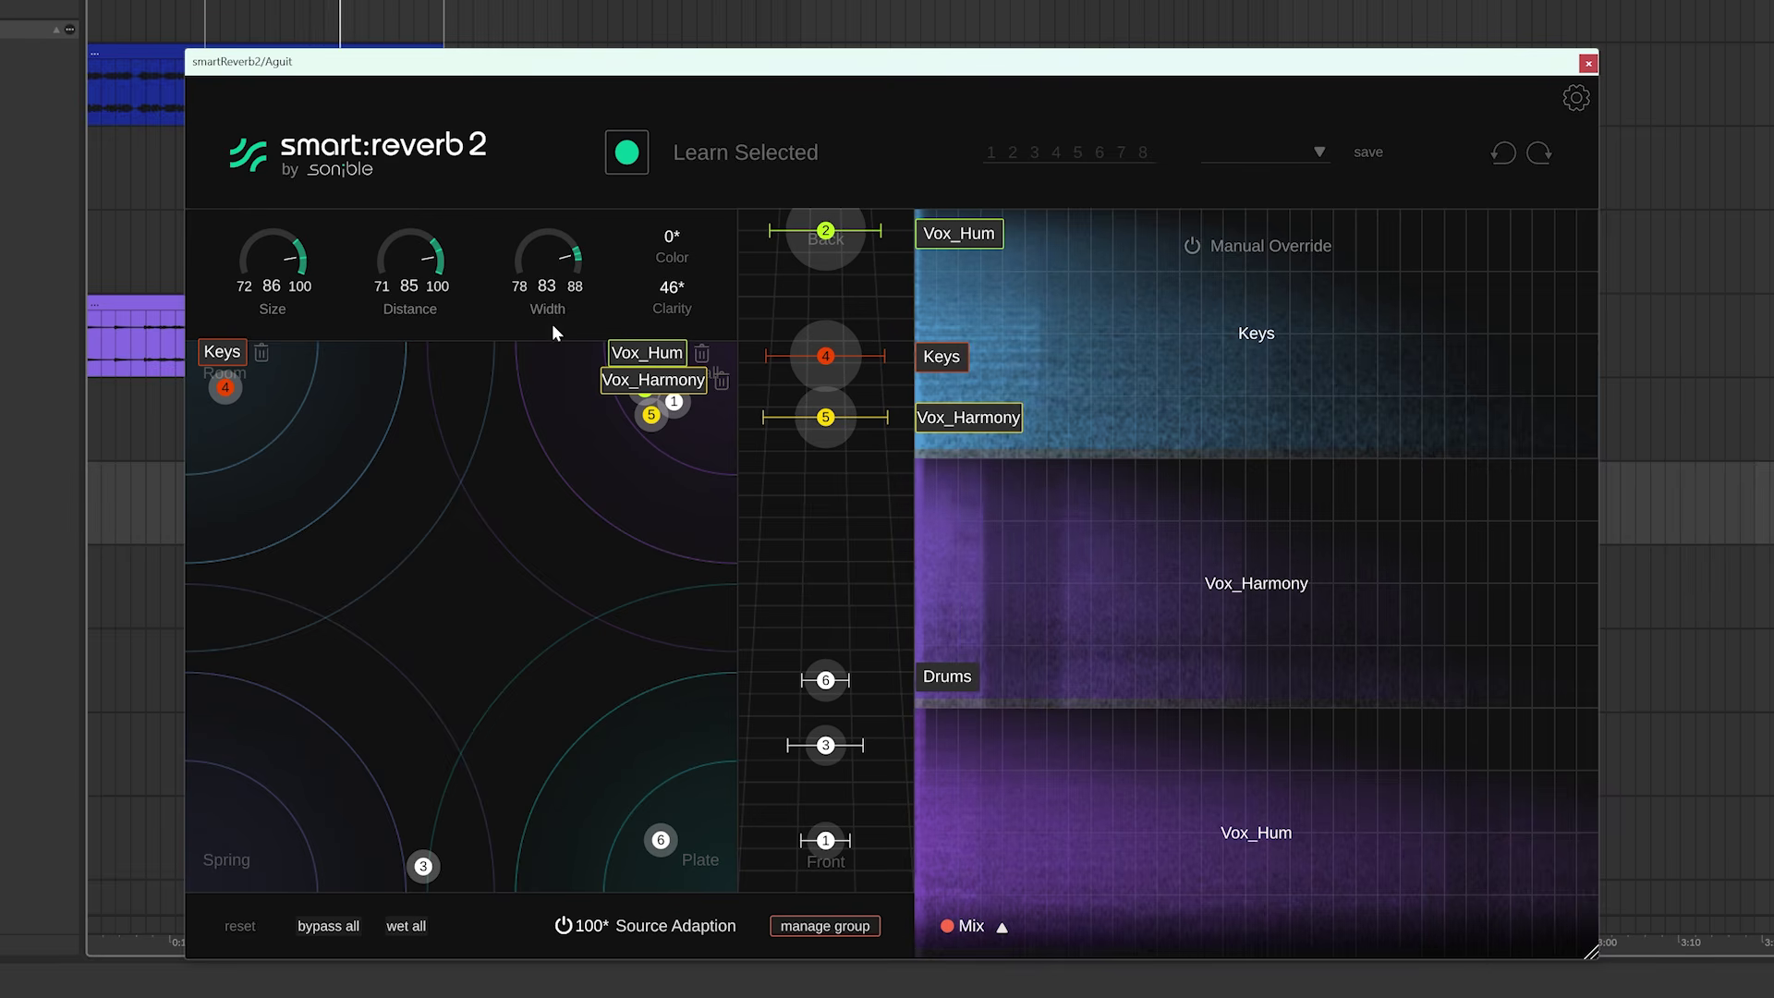
{"action": "left_click_drag", "start_coordinate": [554, 305], "coordinate": [540, 260]}
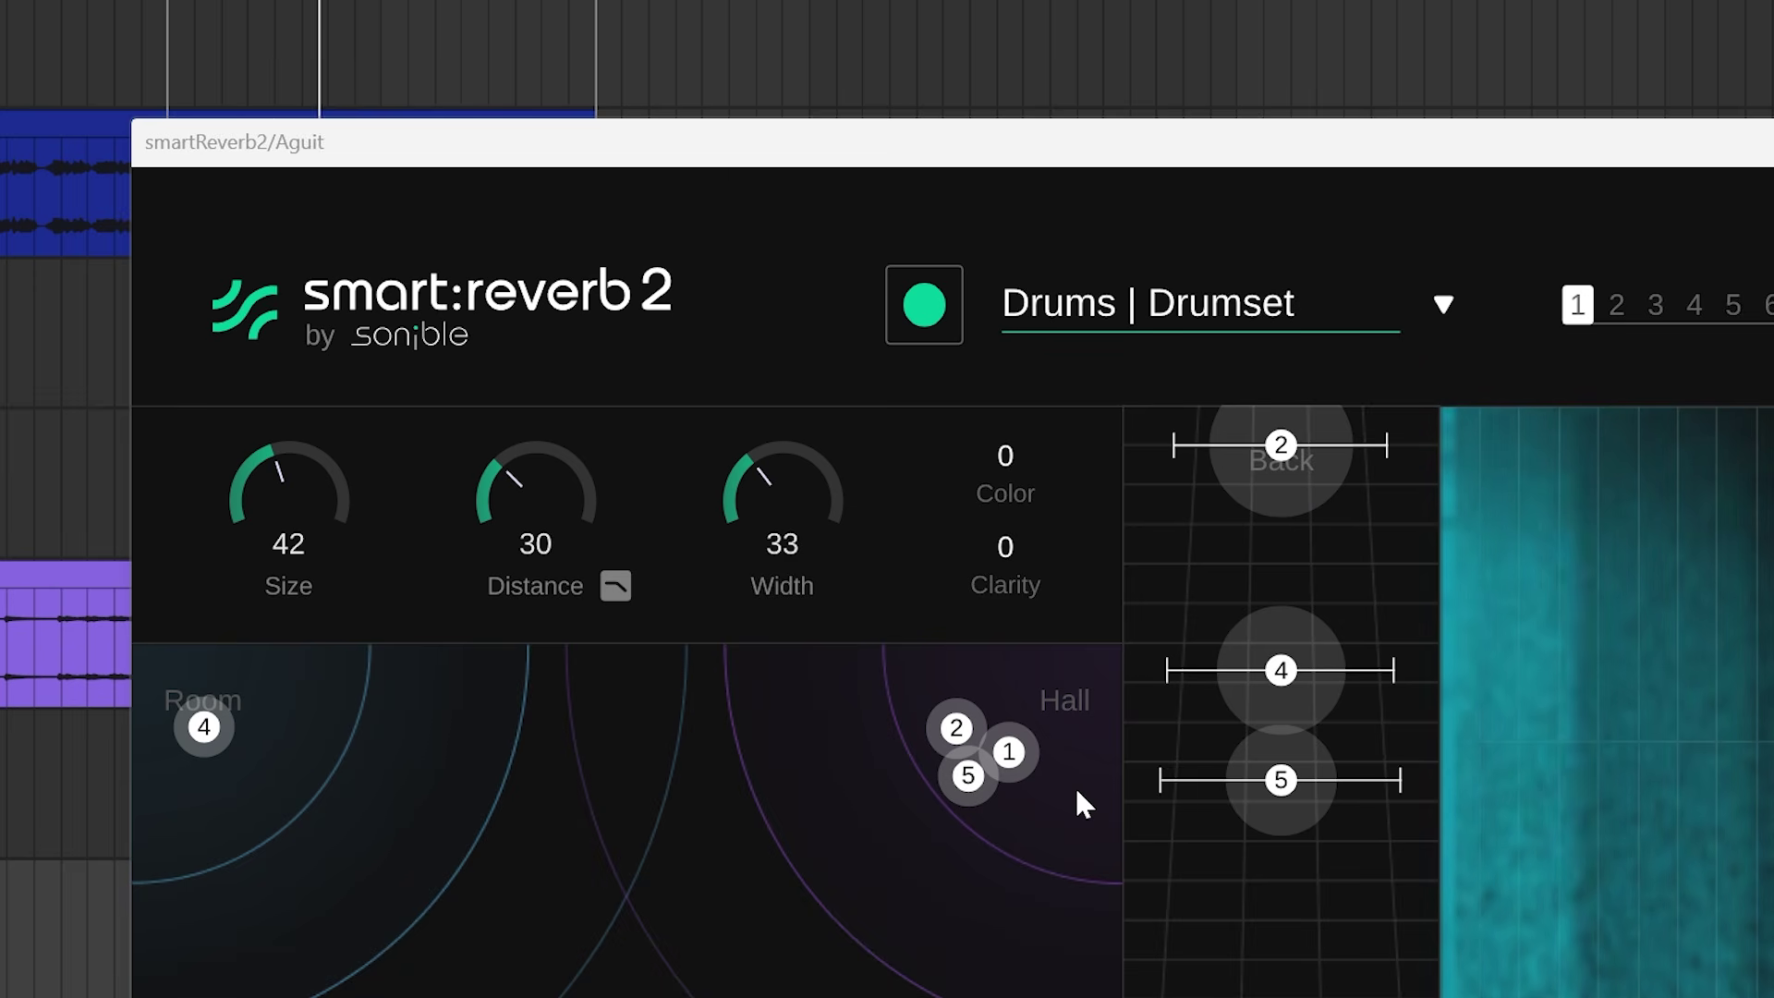
Audition Drums with clarity at 87 and 38, and settle its clarity at 30.
{"action": "left_click_drag", "start_coordinate": [1020, 551], "coordinate": [1033, 179]}
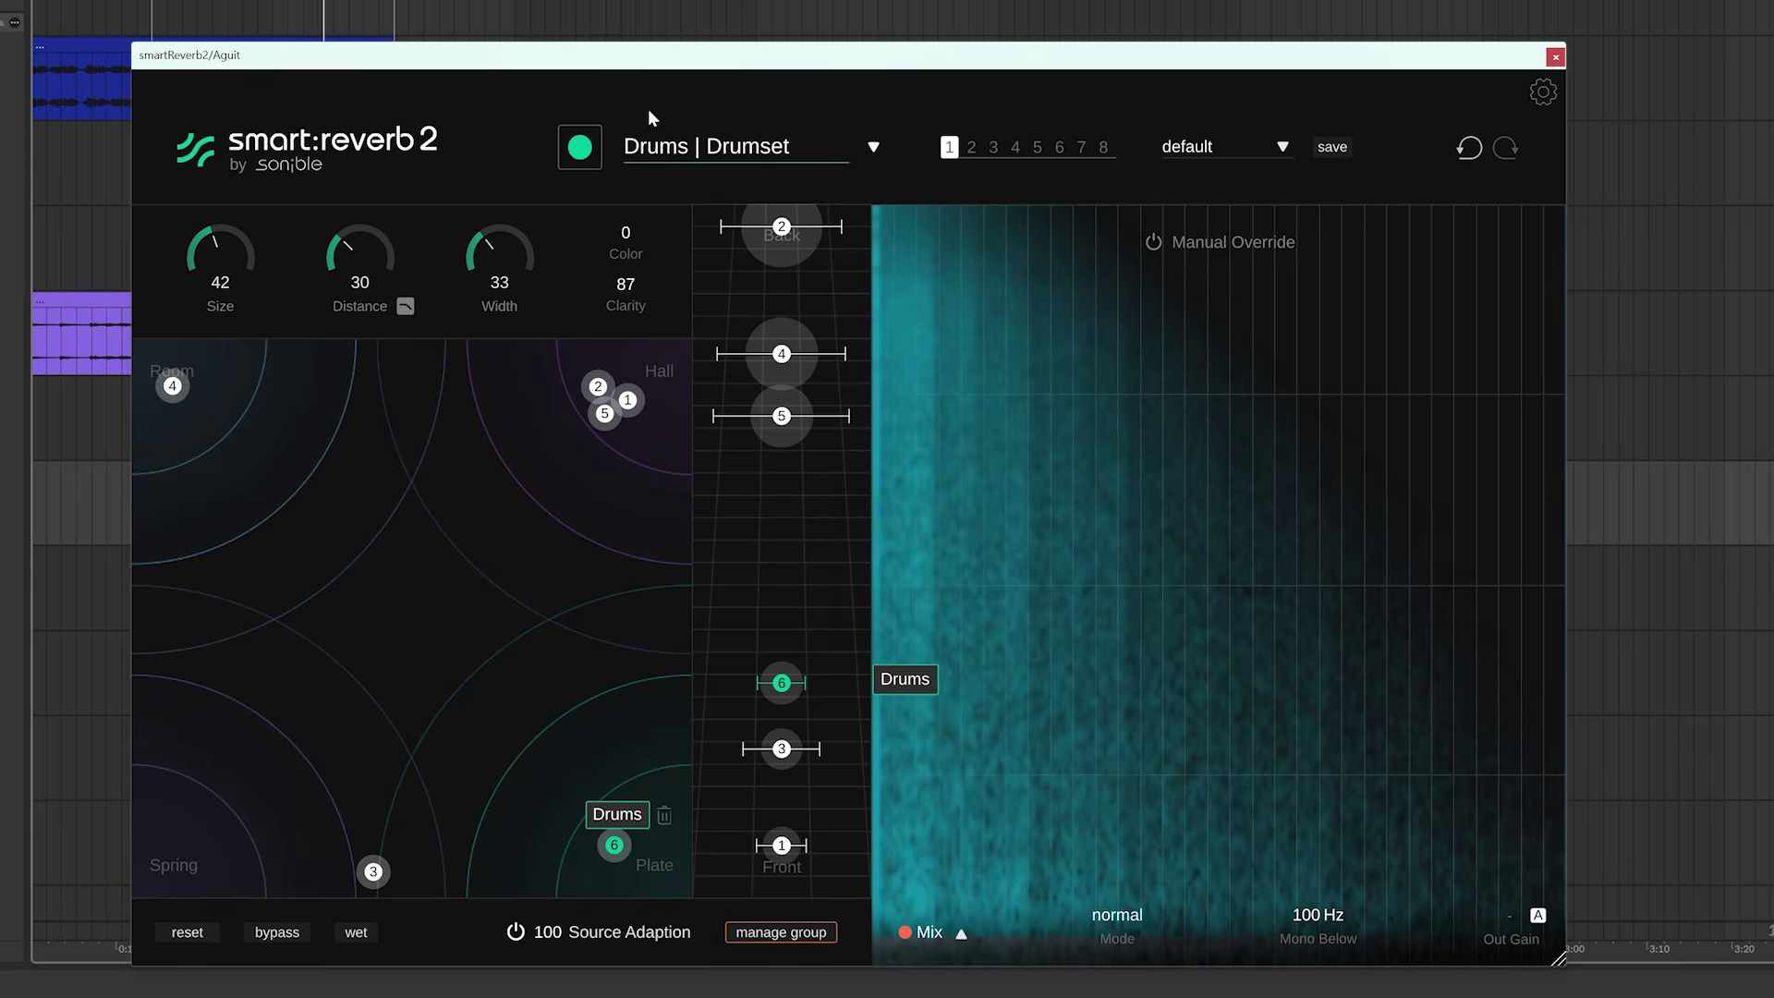
{"action": "left_click_drag", "start_coordinate": [639, 281], "coordinate": [653, 397]}
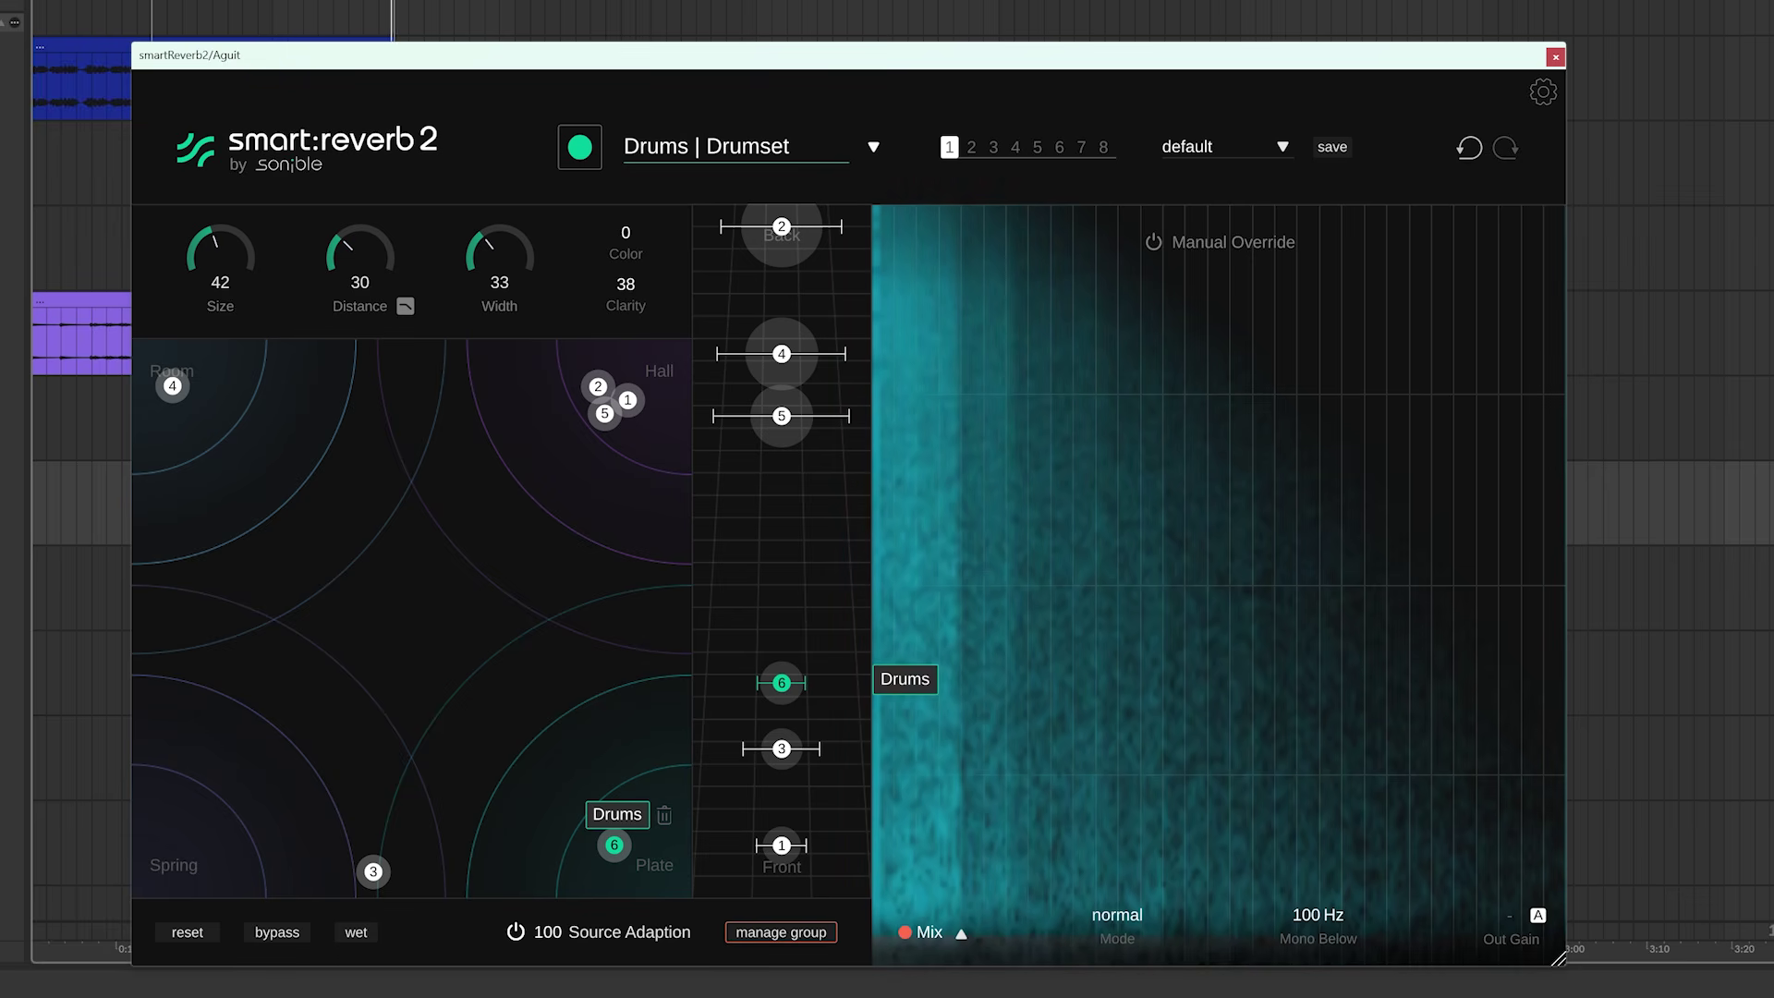
{"action": "left_click", "coordinate": [1671, 475]}
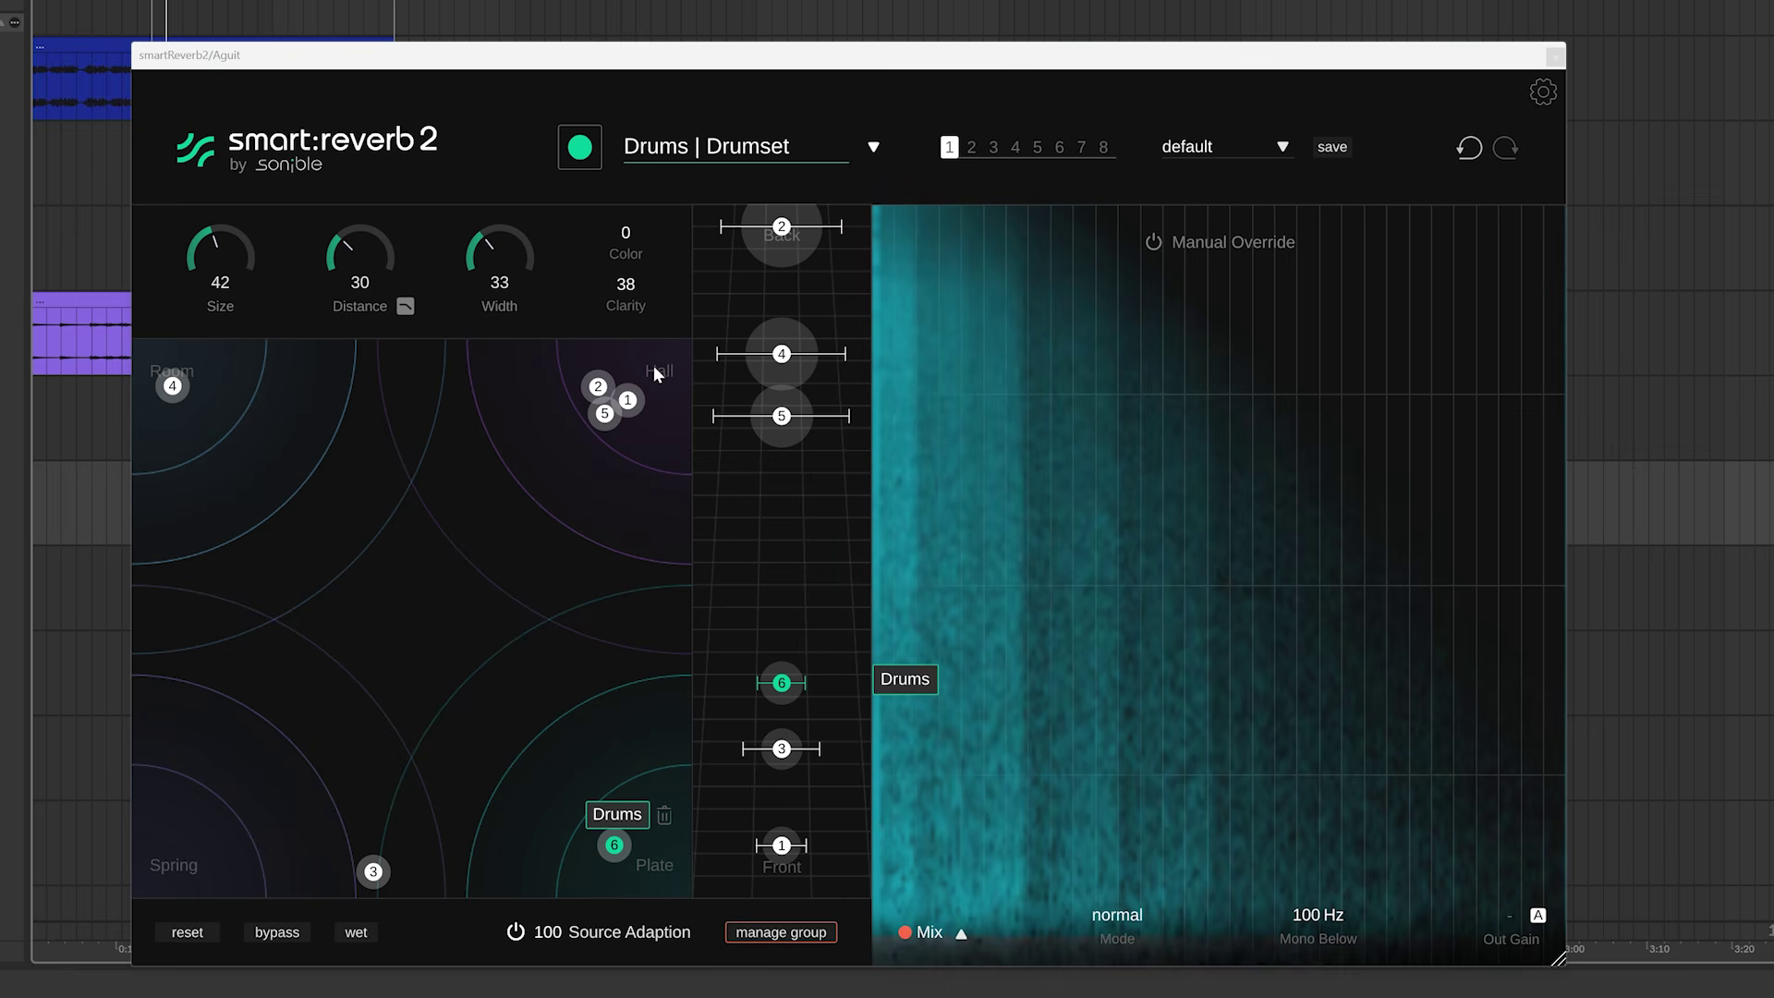
{"action": "left_click_drag", "start_coordinate": [625, 287], "coordinate": [630, 314]}
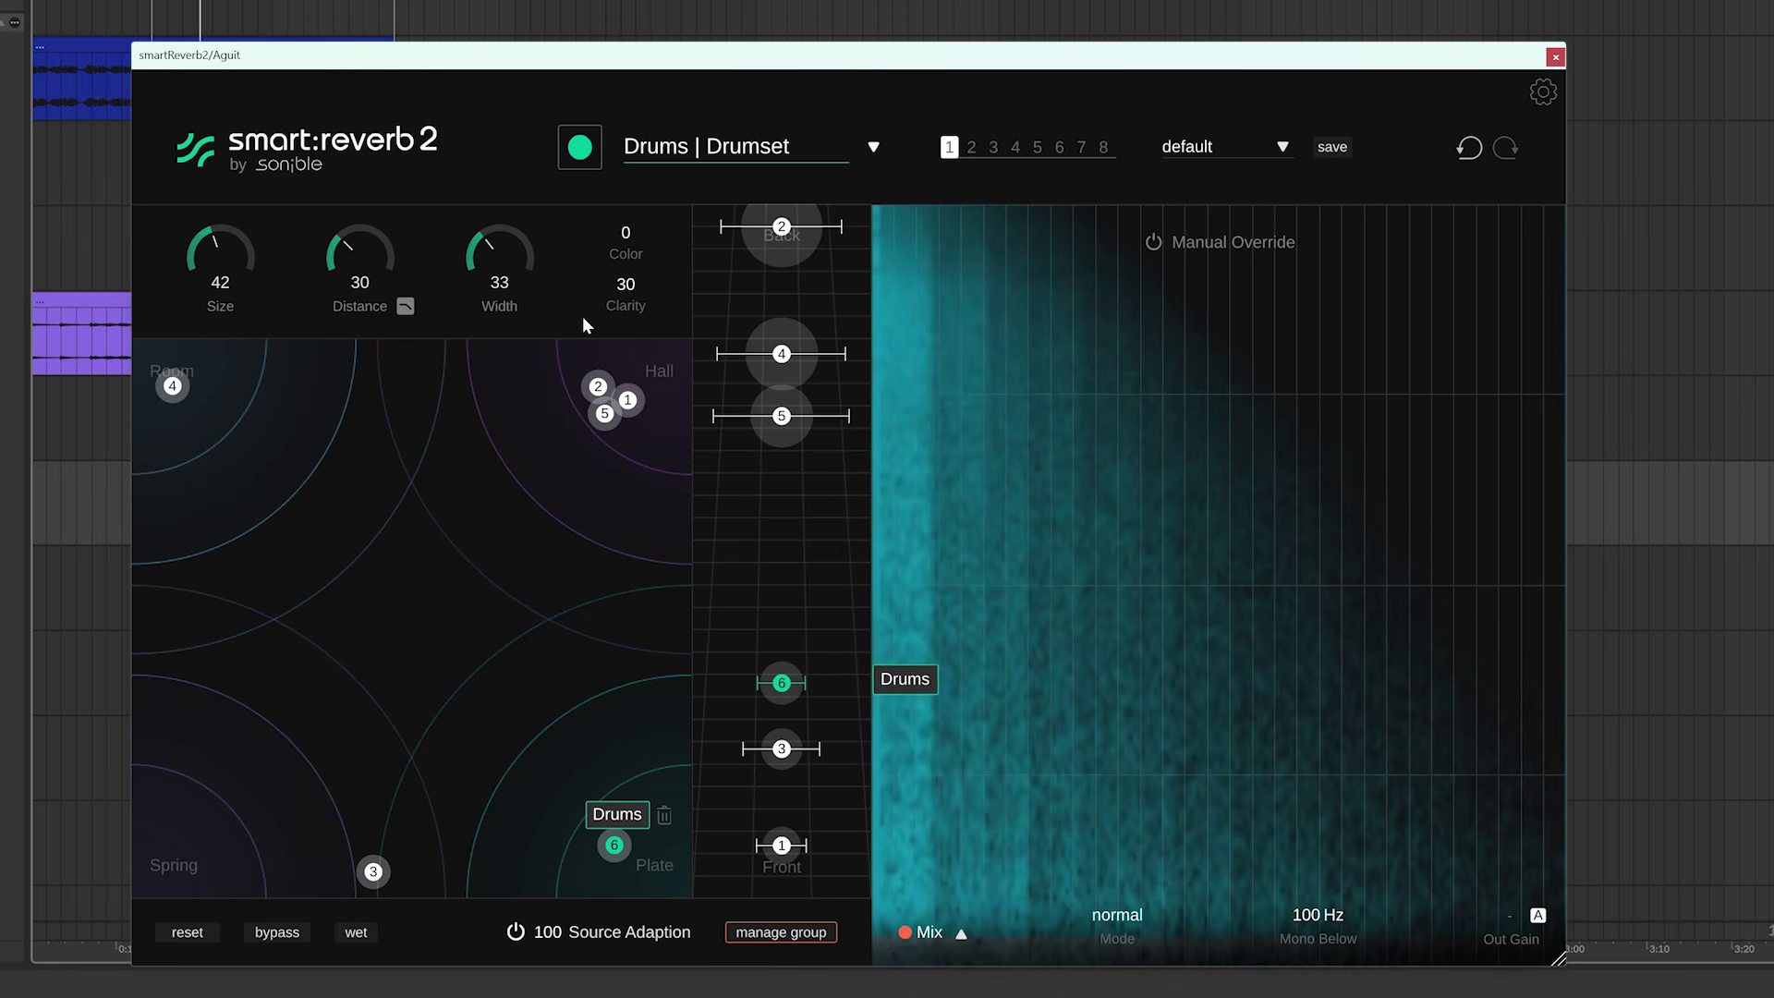
Set Vox_Lead's clarity to 35 and raise the clarity of Aguit.
{"action": "left_click", "coordinate": [774, 842]}
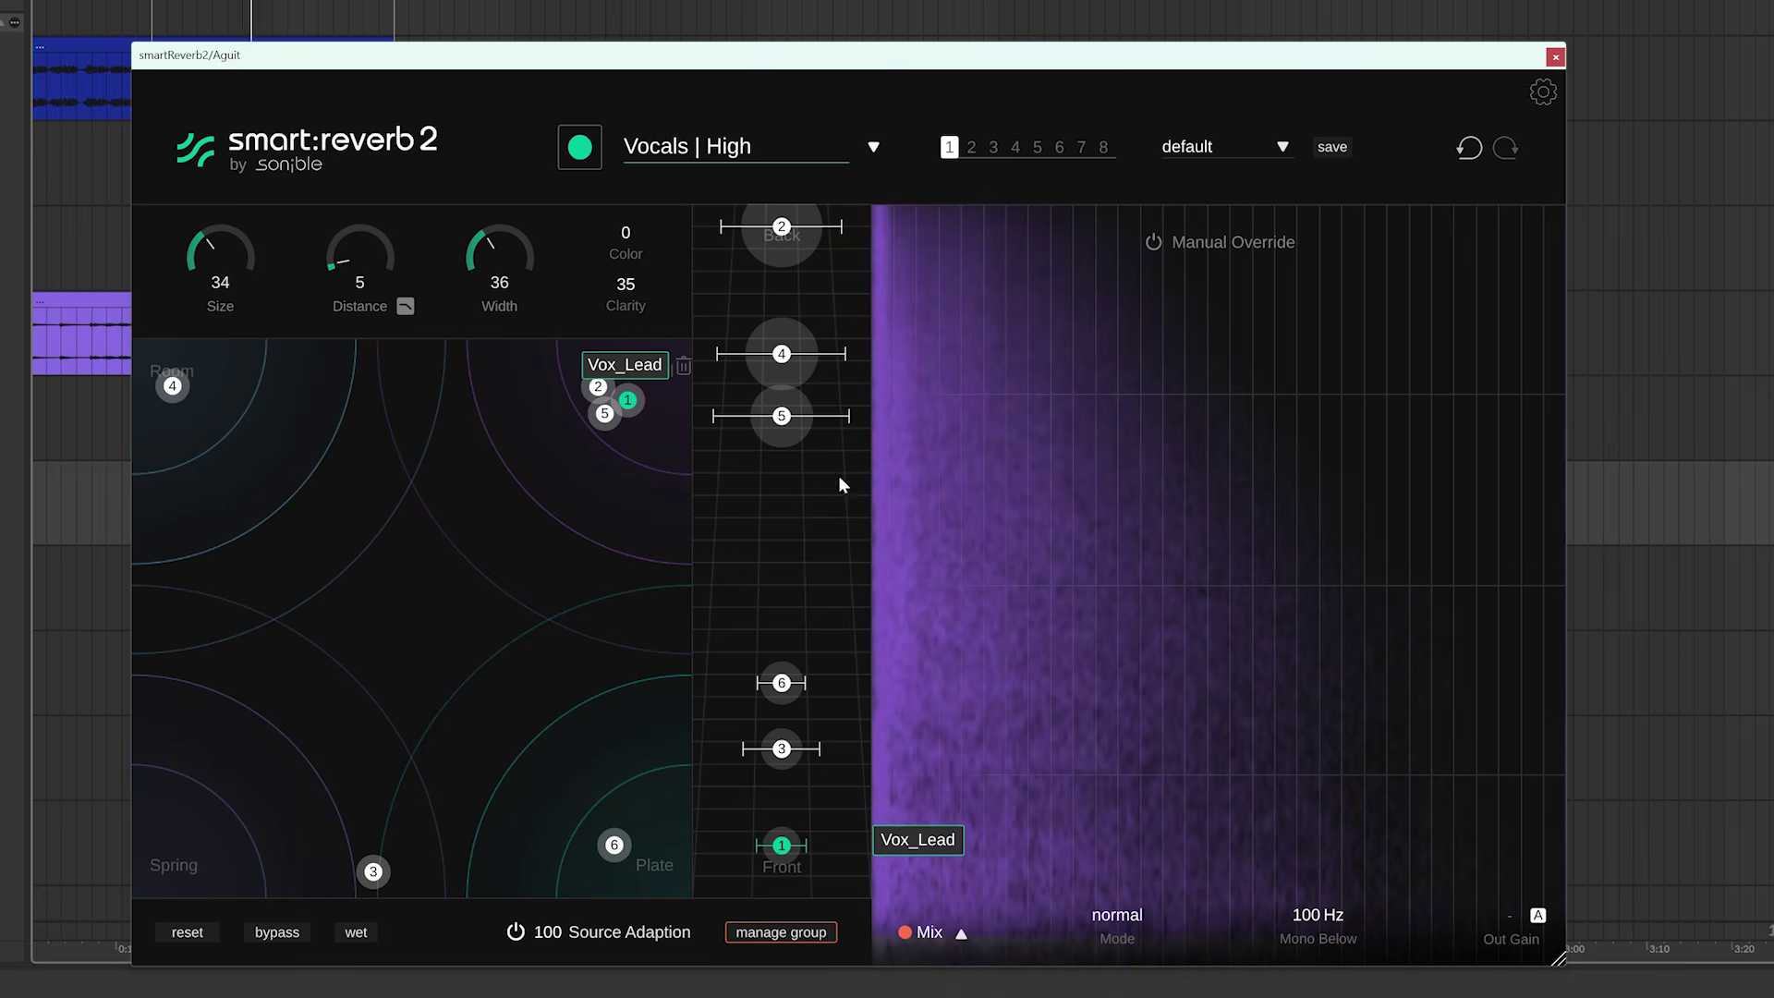
{"action": "left_click", "coordinate": [783, 748]}
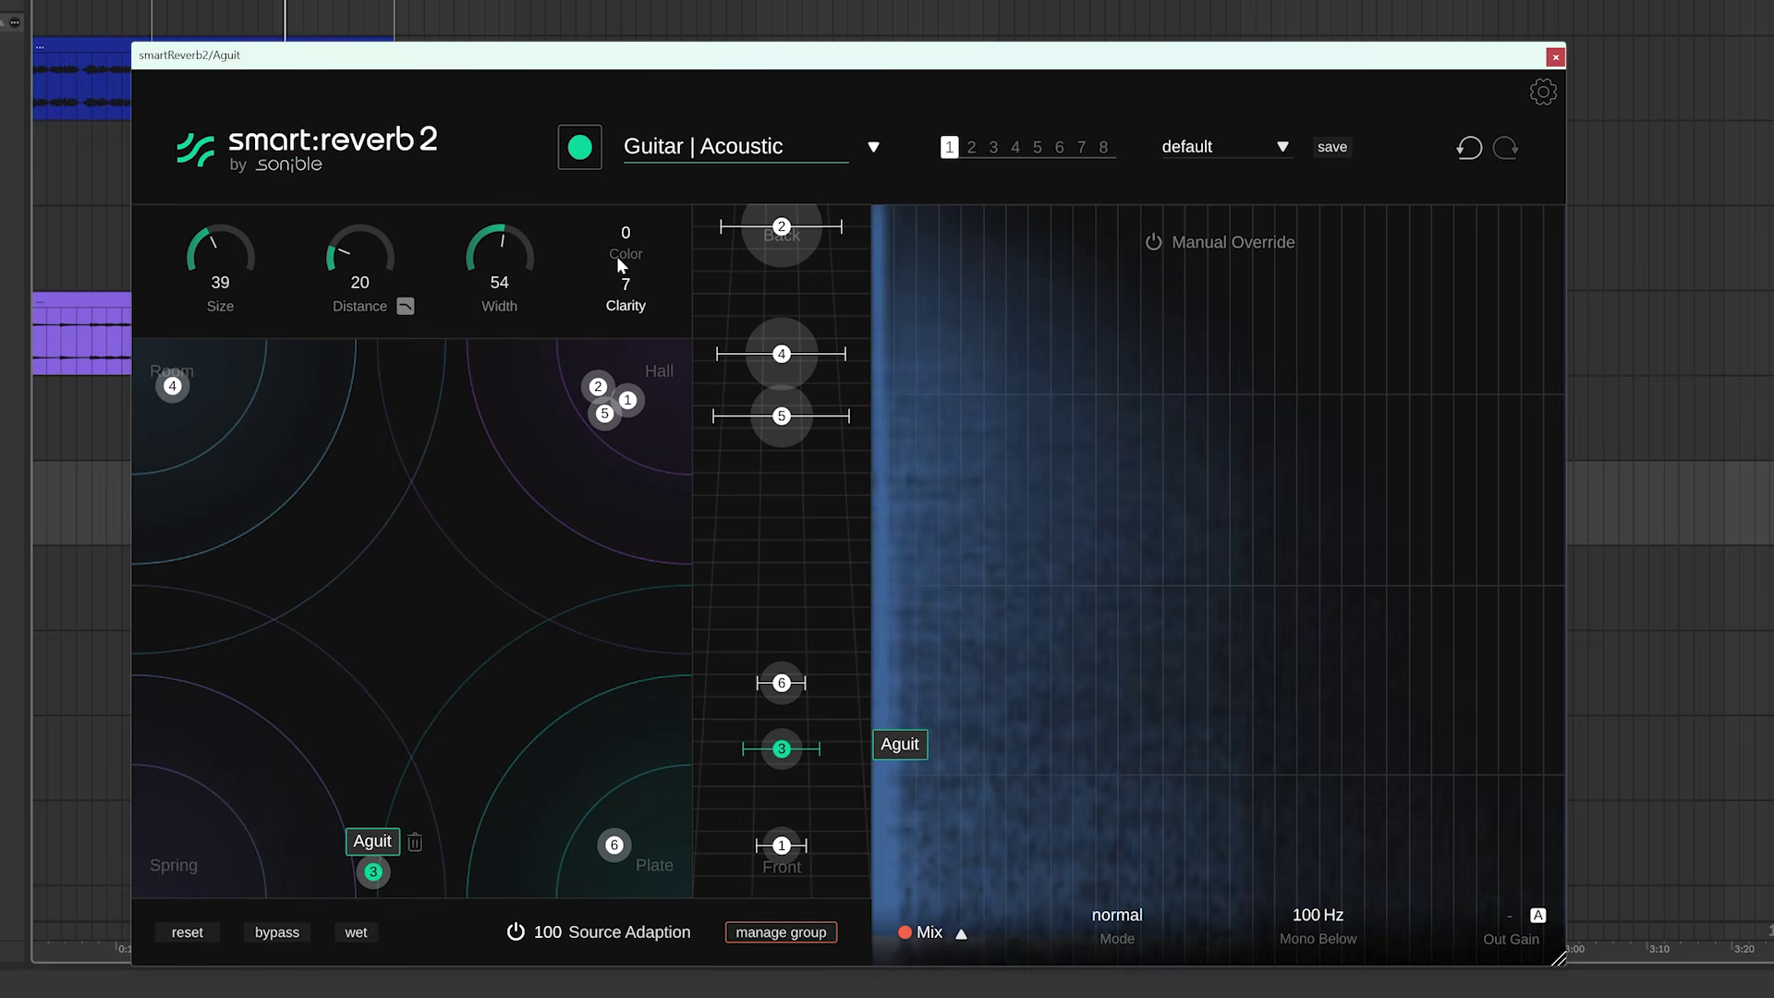
{"action": "left_click_drag", "start_coordinate": [617, 222], "coordinate": [625, 181]}
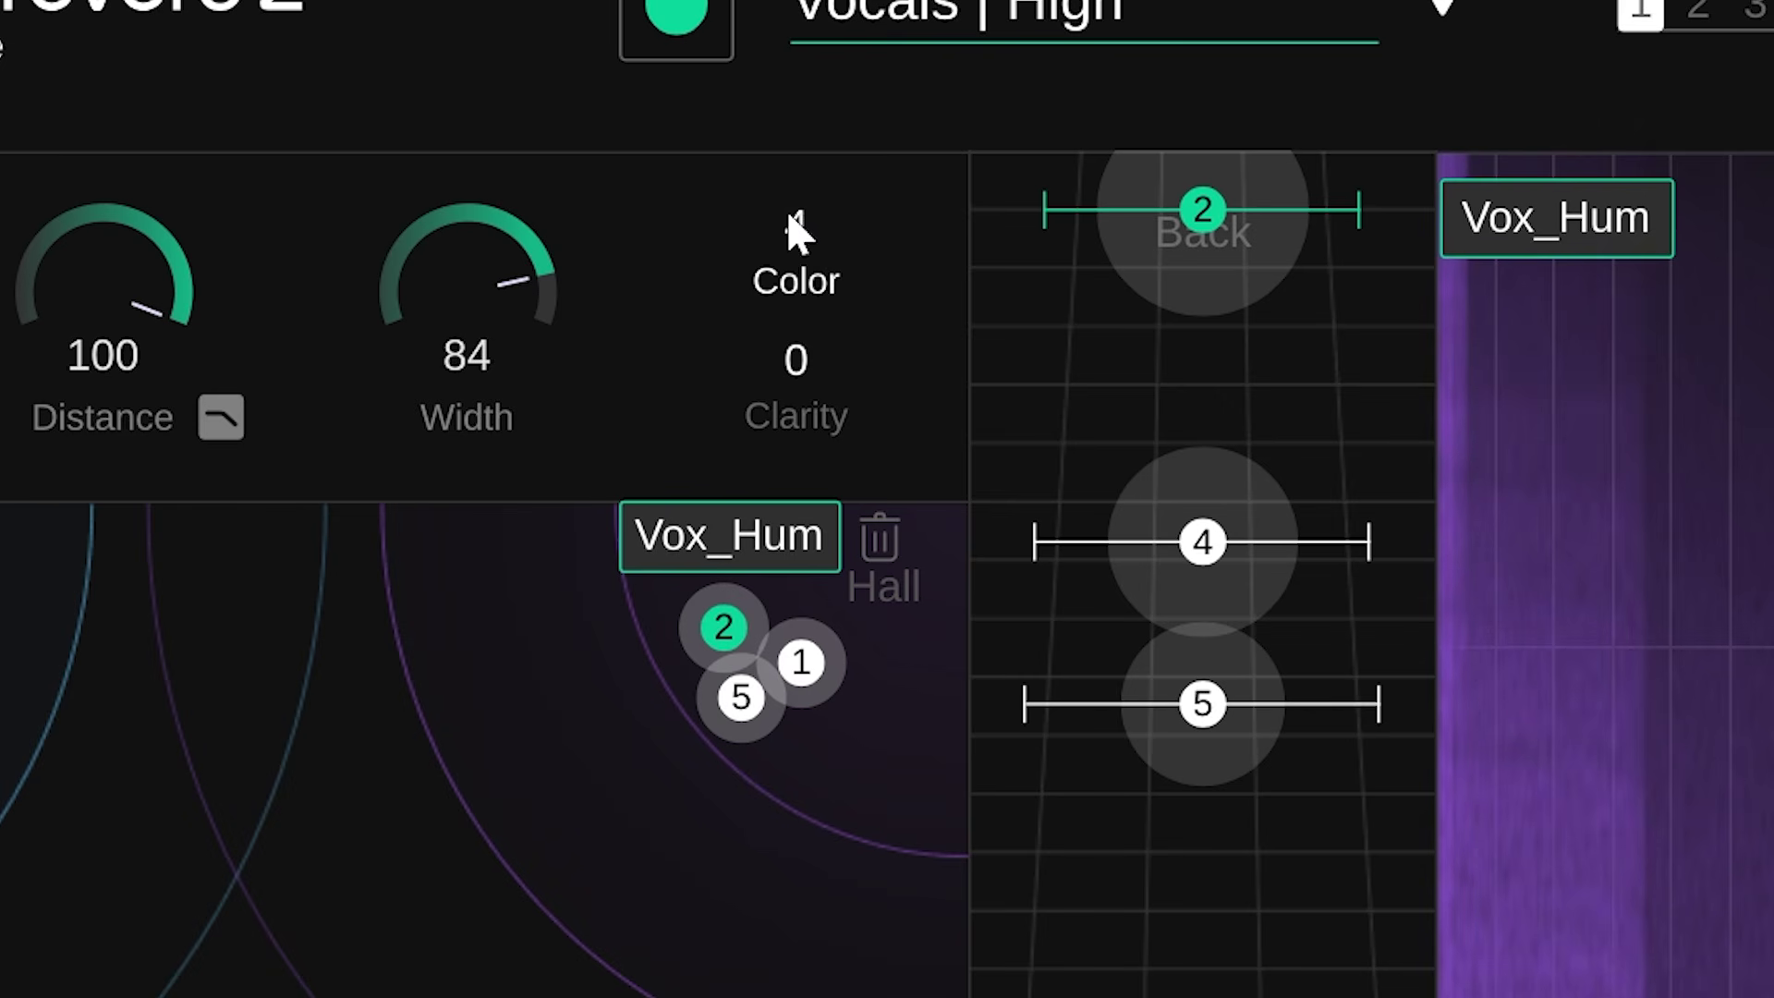
Set Vox_Hum's color to 100.
{"action": "left_click_drag", "start_coordinate": [788, 213], "coordinate": [952, 210]}
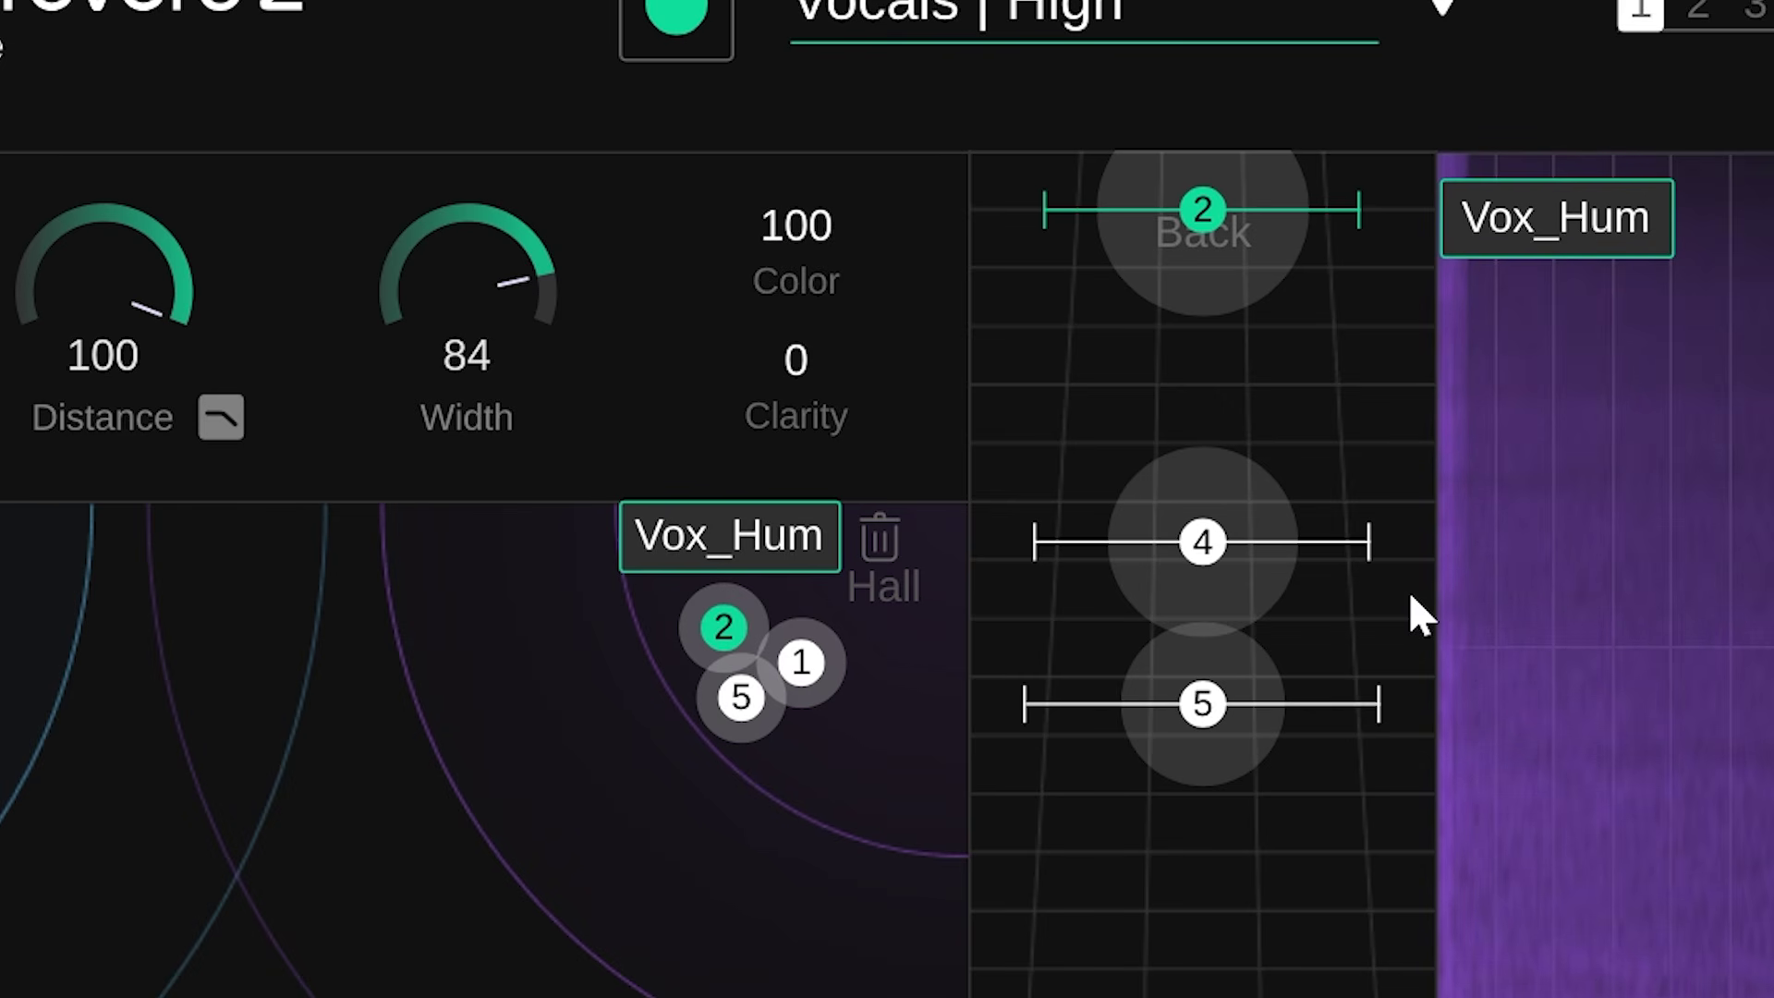